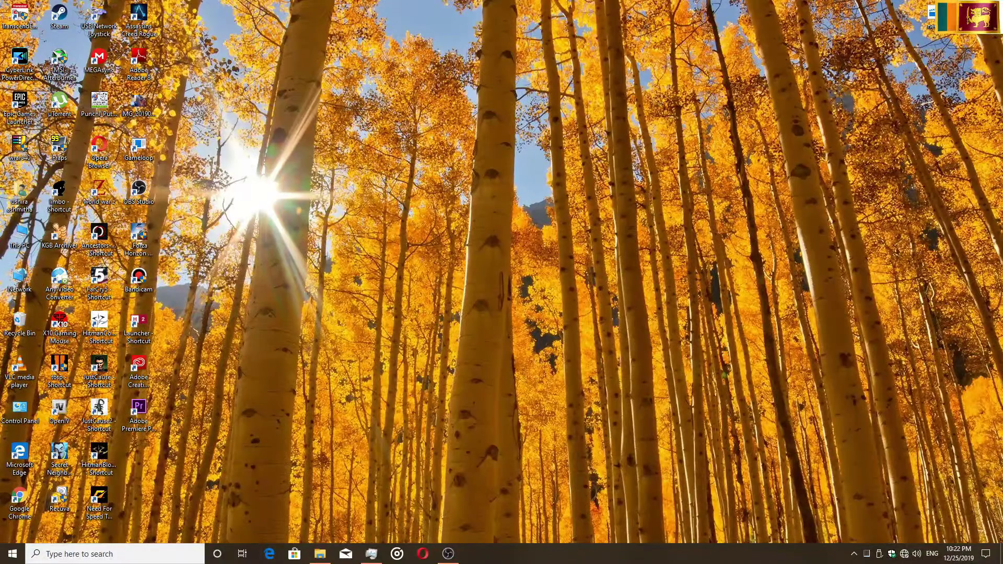
Open the Grand Theft Auto V mod1 folder on the FILES AND GAMES (F:) drive in File Explorer
mouse_move(320, 554)
mouse_move(448, 554)
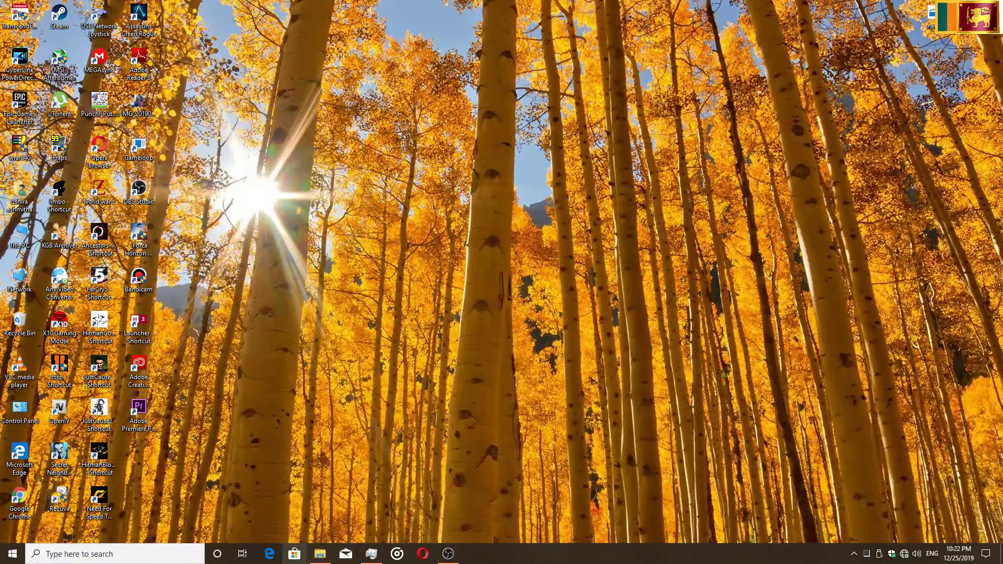
click(319, 554)
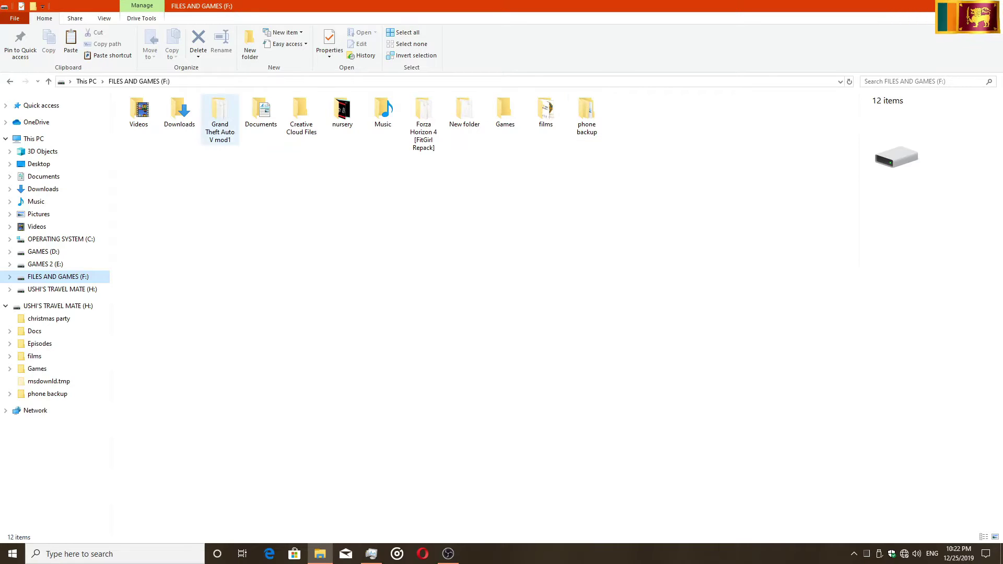
double_click(219, 120)
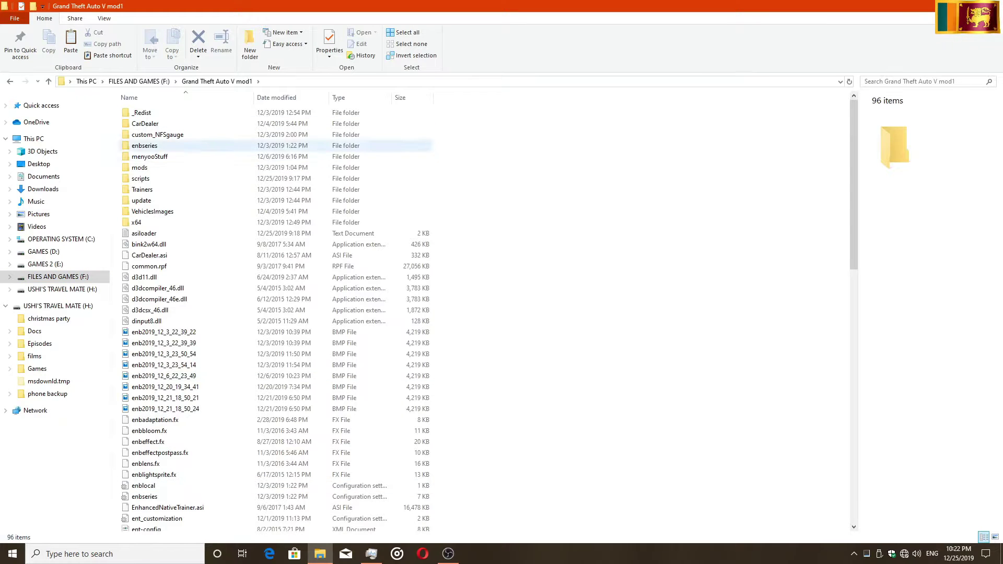
key(alt+Left)
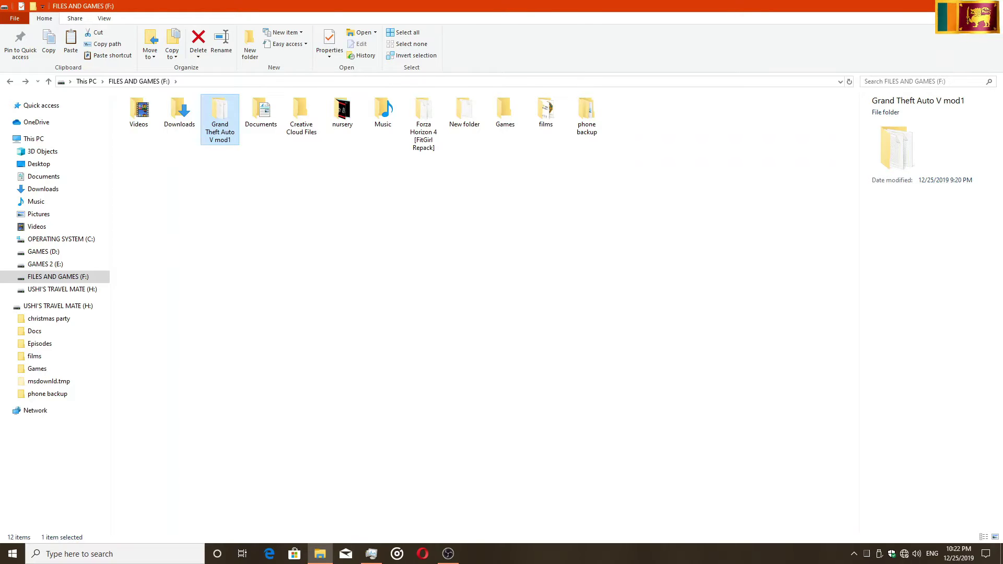
double_click(220, 119)
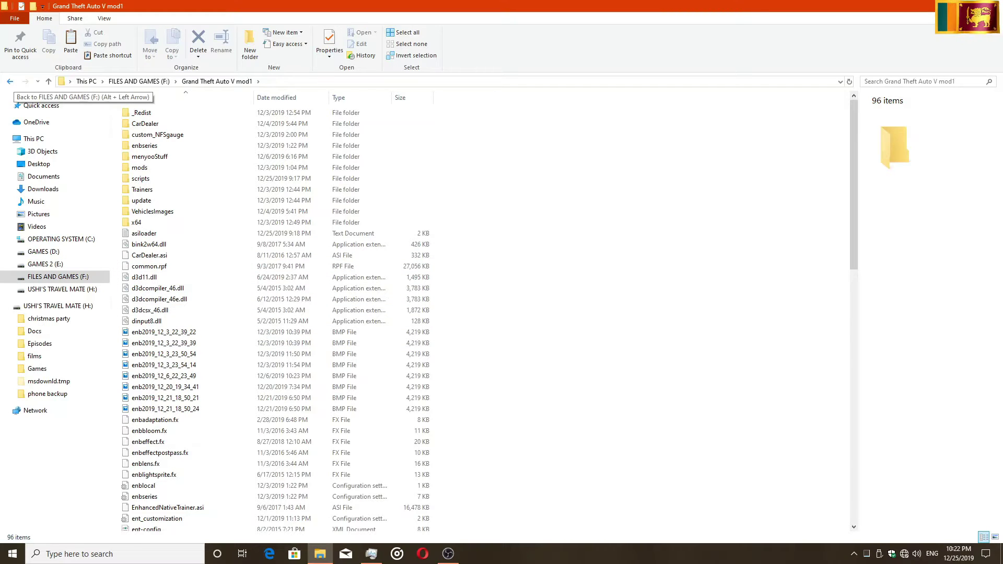
click(10, 81)
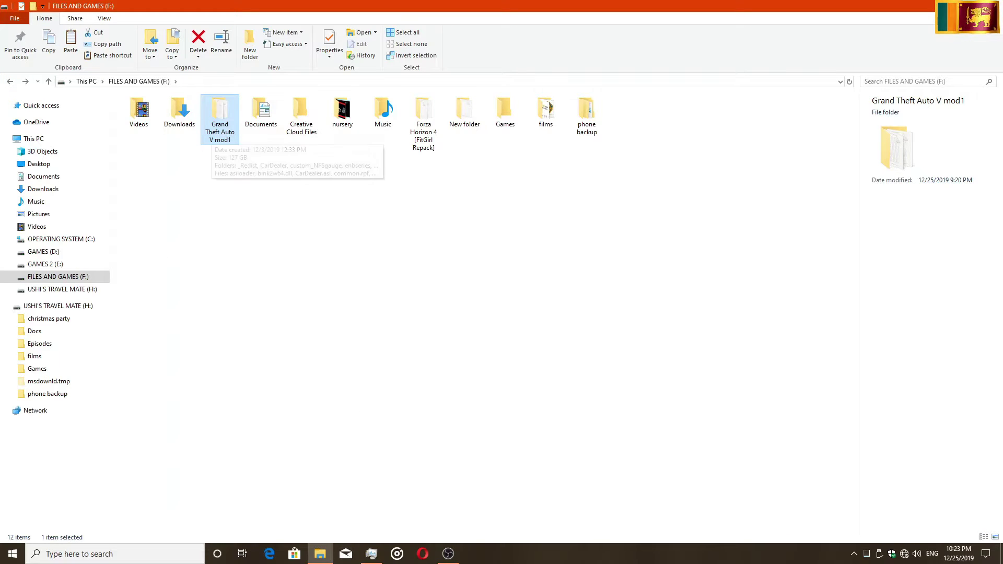
double_click(220, 135)
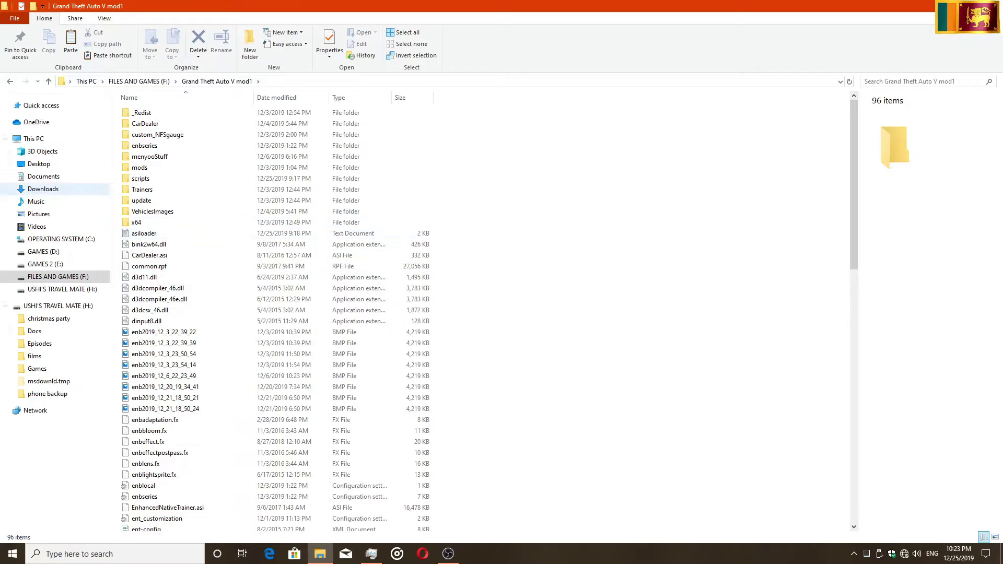
Look through the game folder's files, check the contents of its update folder, and return to the game folder
scroll(277, 314, down, 10)
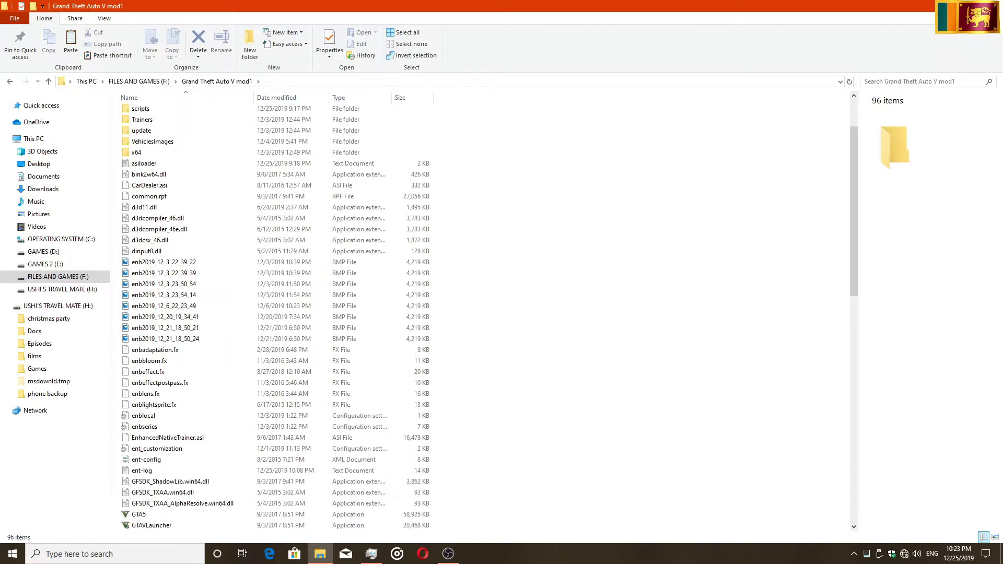
scroll(276, 314, down, 3)
scroll(277, 313, up, 9)
scroll(277, 222, up, 4)
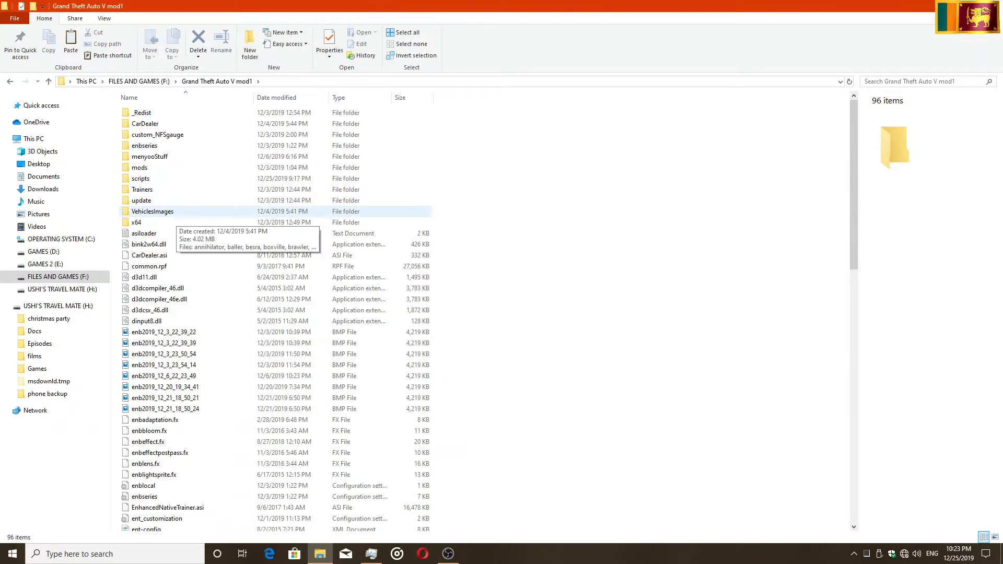
double_click(141, 200)
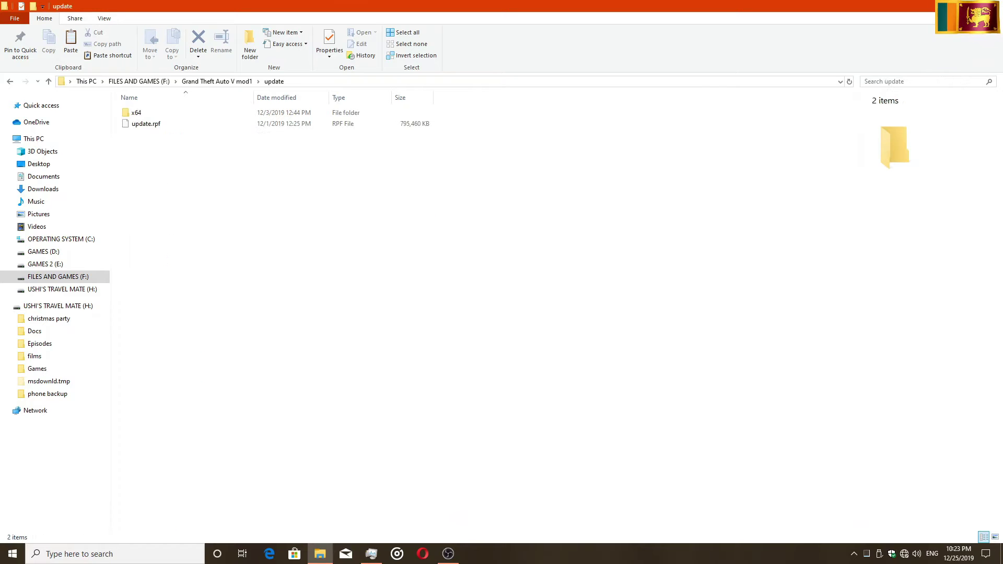
click(10, 81)
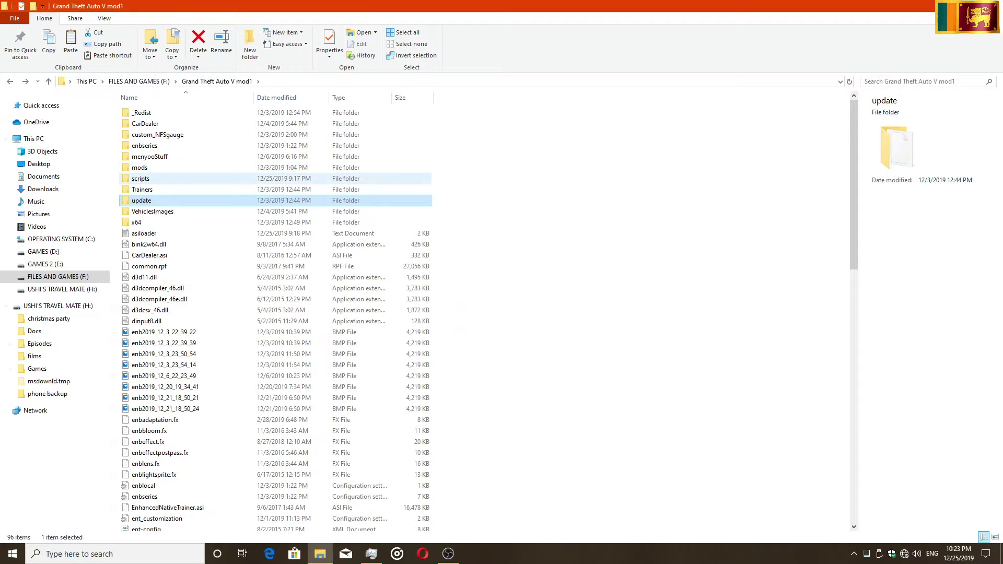
Review the x64 RPF files in the game folder and compare them with the contents of the mods folder
scroll(209, 209, down, 19)
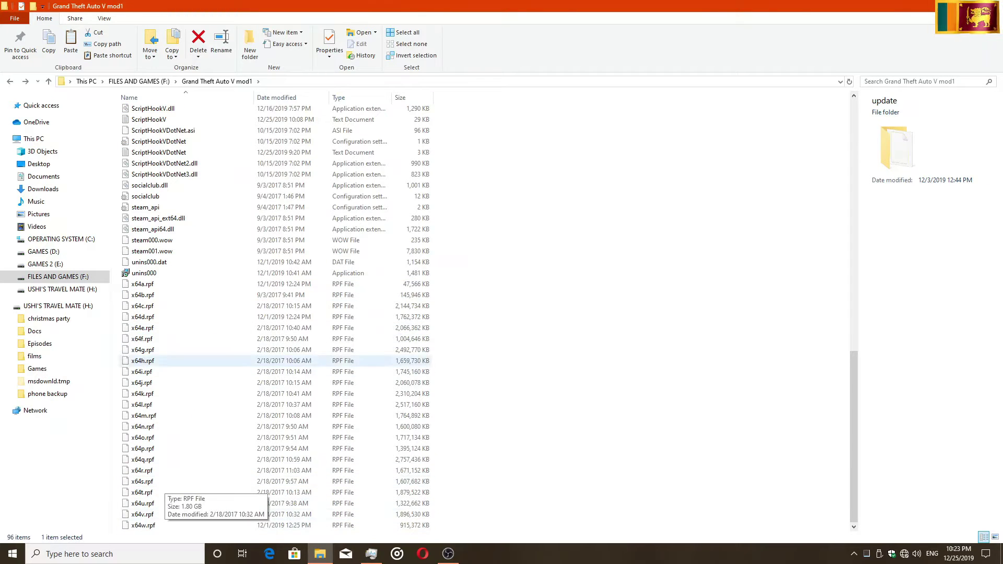
scroll(156, 416, up, 1)
scroll(156, 416, up, 6)
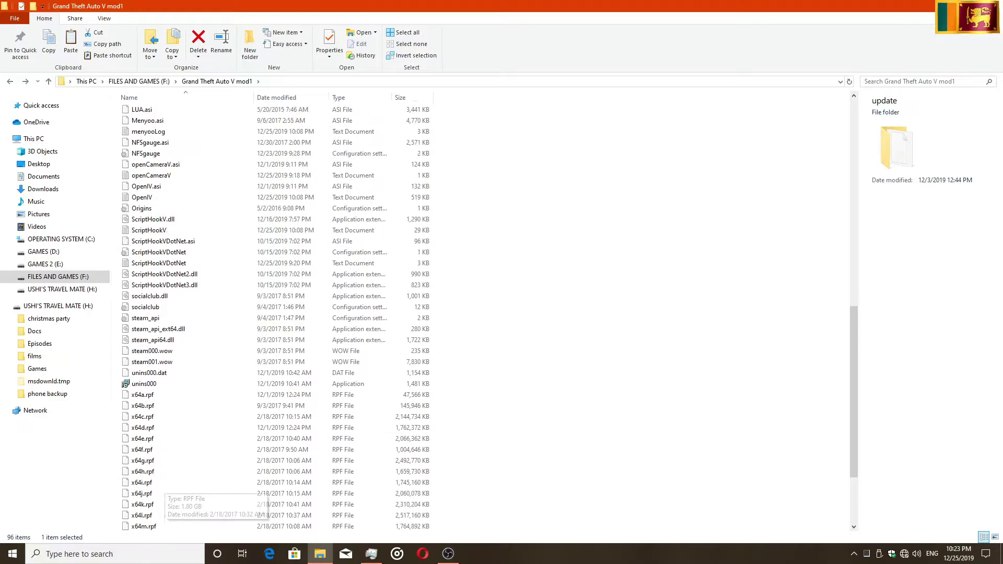
scroll(157, 416, up, 13)
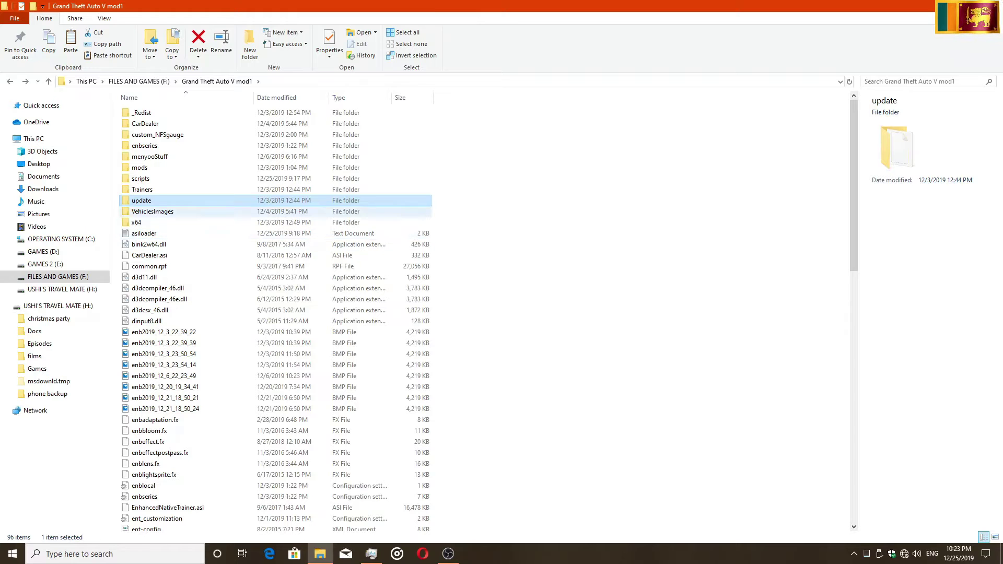
double_click(139, 167)
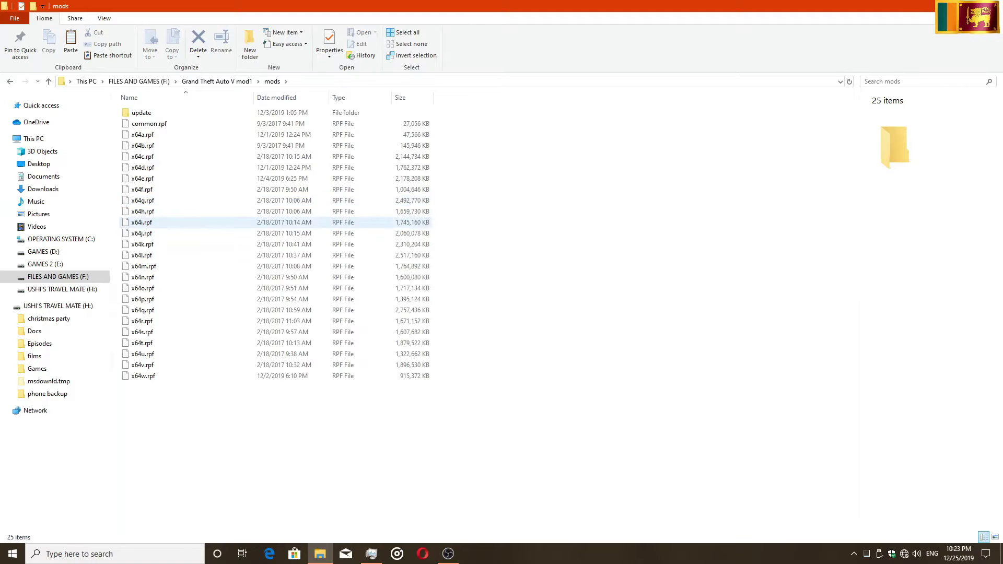
key(alt+Left)
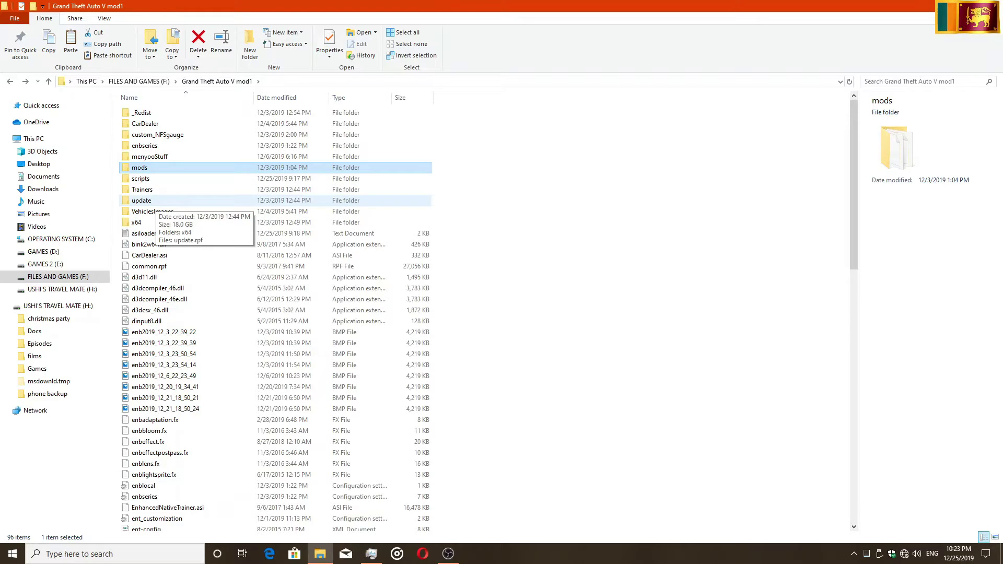
Select the update folder together with the files from unins000 through x64w.rpf in the game folder
double_click(146, 201)
key(alt+Left)
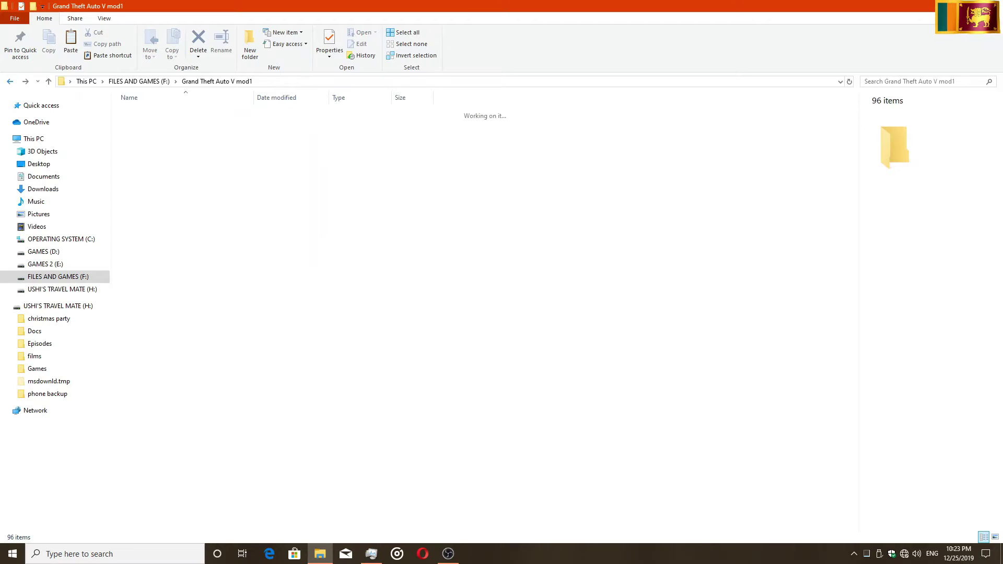
scroll(209, 393, down, 8)
scroll(167, 396, down, 7)
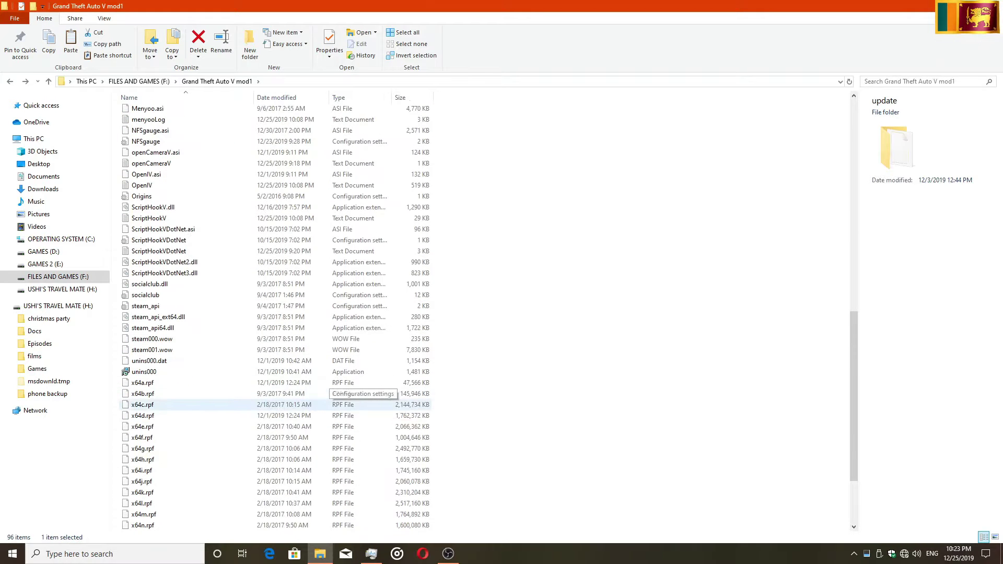
drag(450, 373, 287, 530)
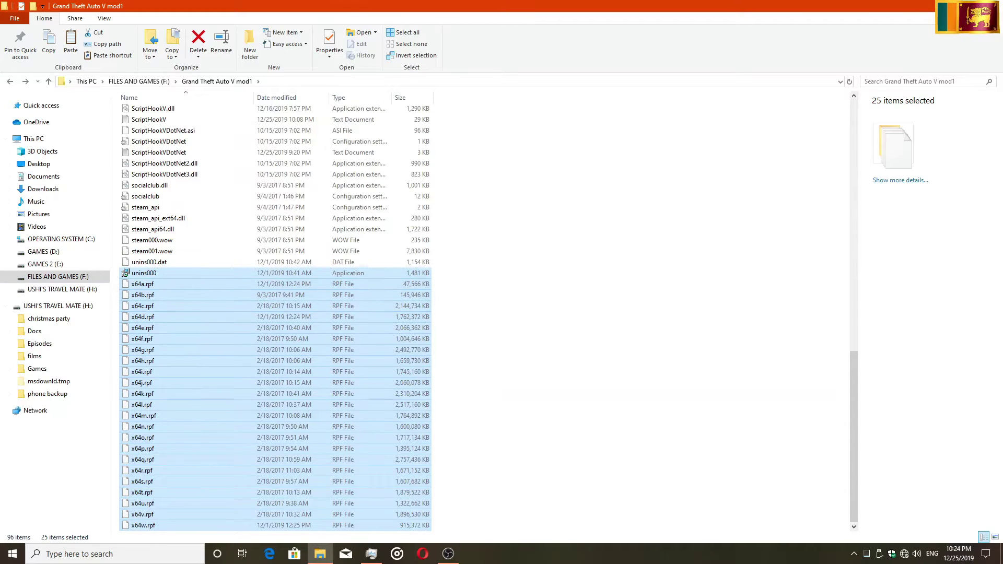
scroll(275, 314, up, 7)
scroll(276, 318, up, 10)
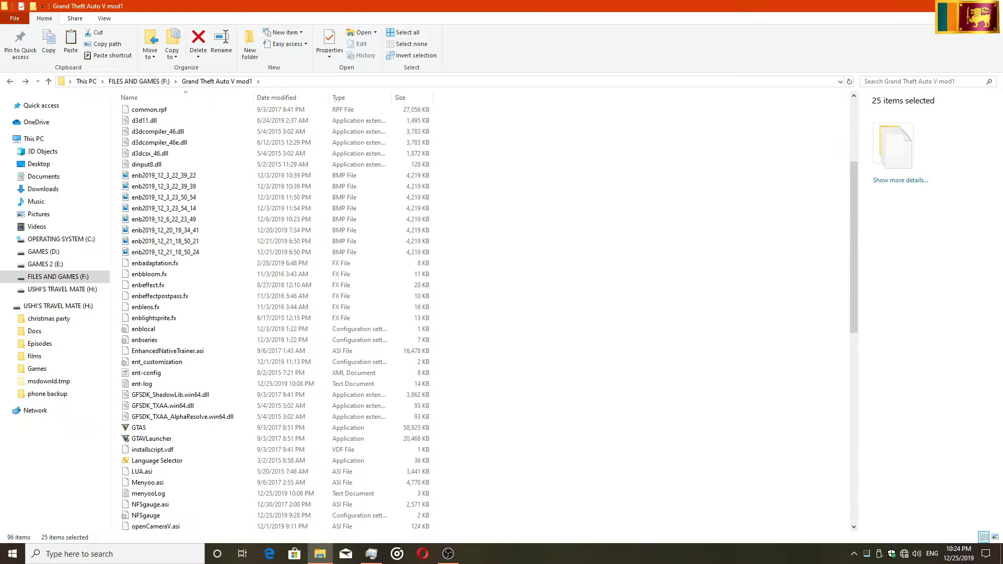
scroll(276, 318, up, 3)
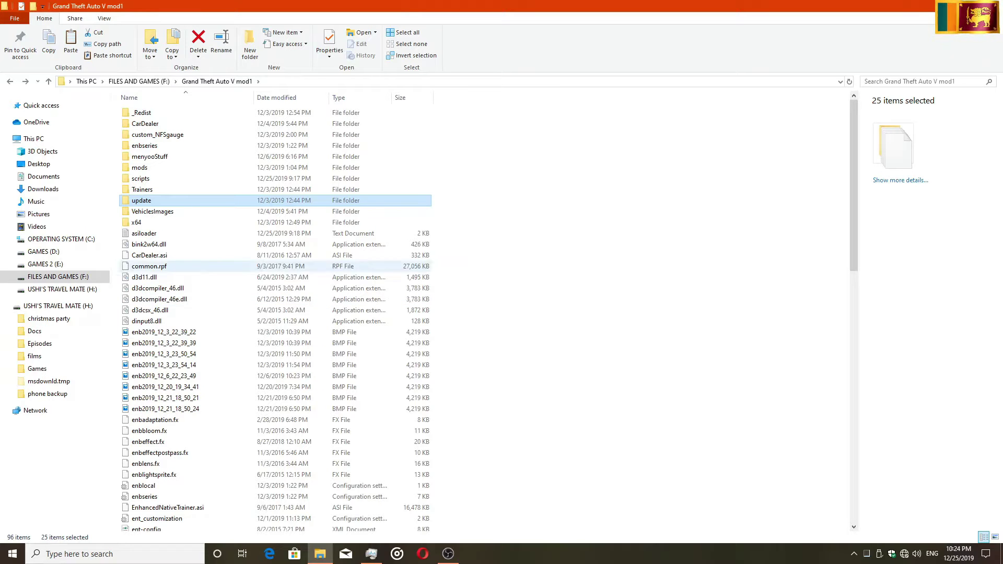
scroll(209, 339, down, 1)
scroll(209, 345, down, 2)
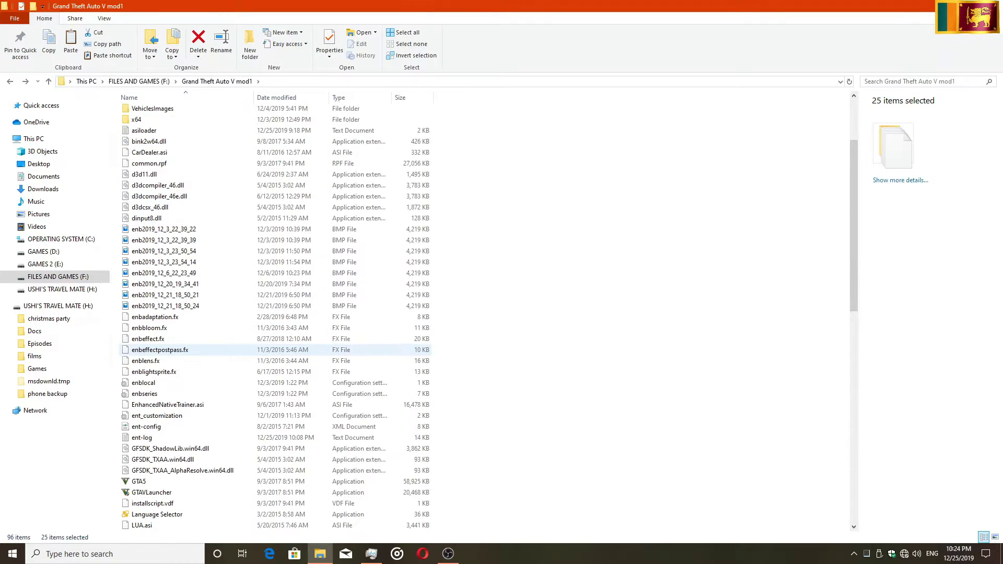
scroll(208, 349, up, 5)
scroll(209, 350, down, 4)
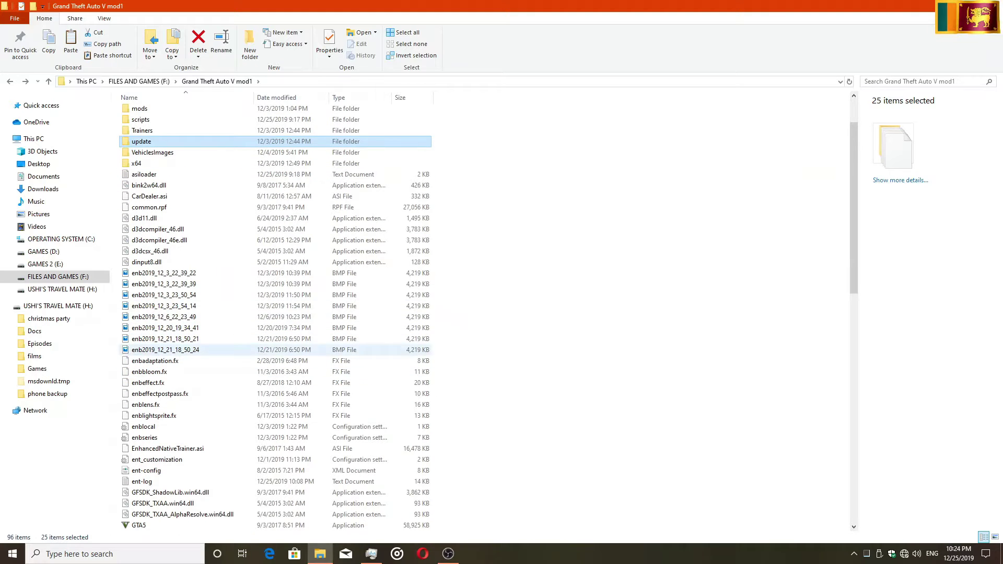
scroll(209, 317, up, 2)
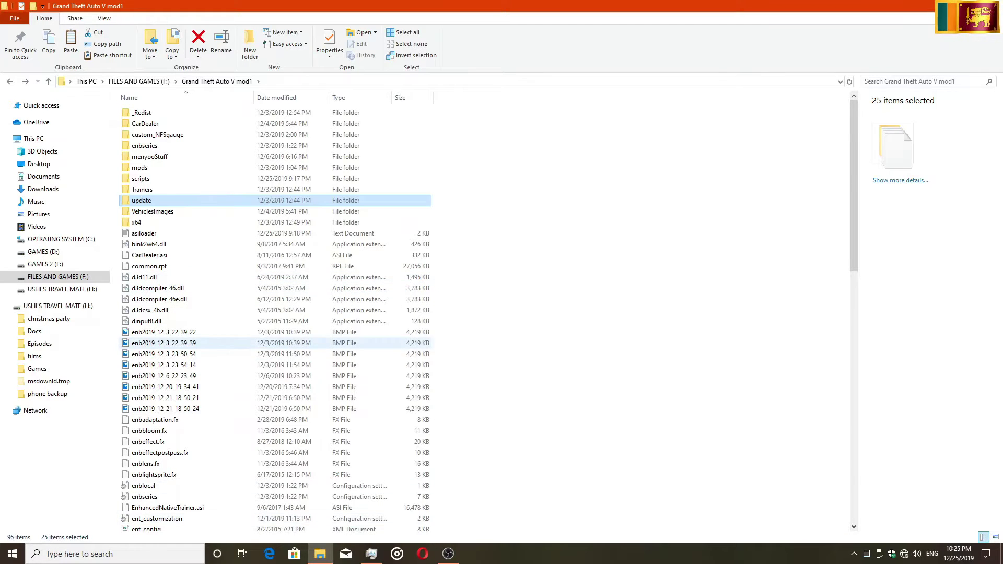
scroll(209, 339, down, 1)
scroll(209, 339, down, 2)
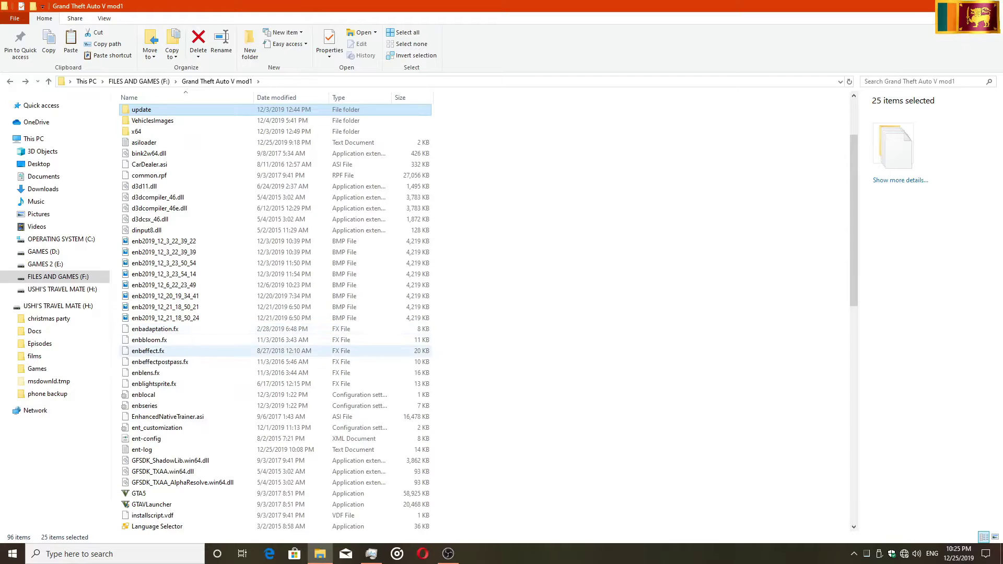
scroll(209, 350, up, 1)
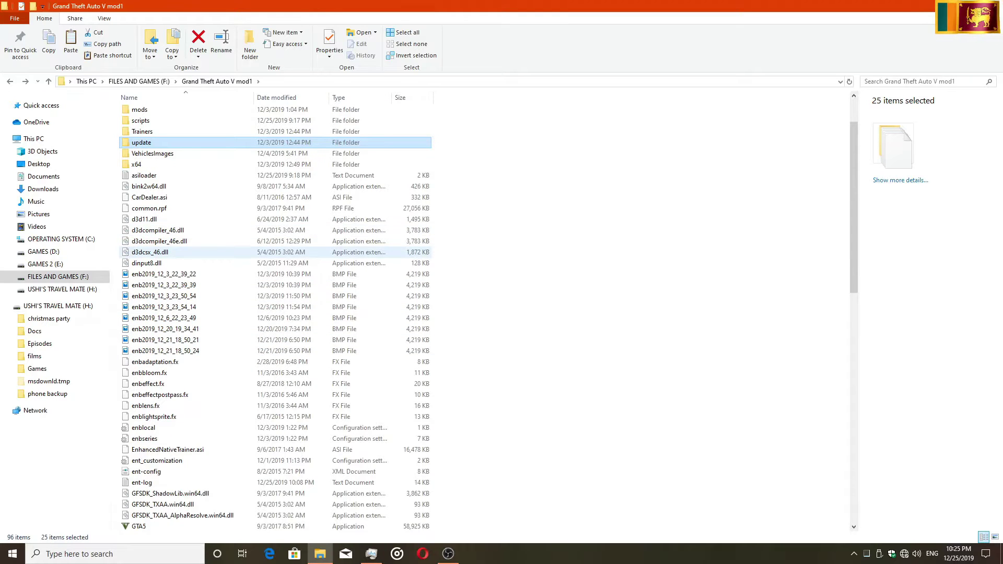
click(985, 553)
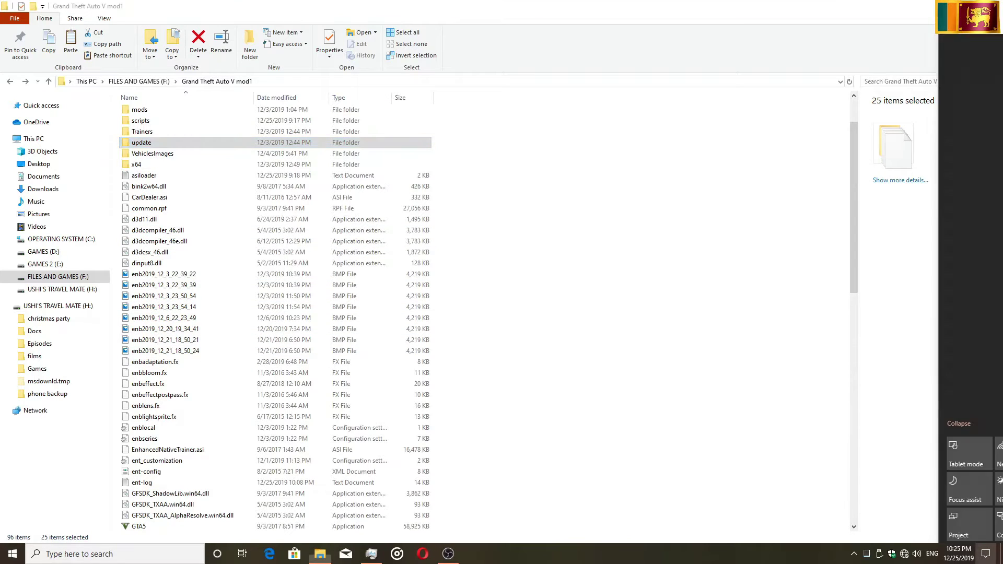
click(1001, 554)
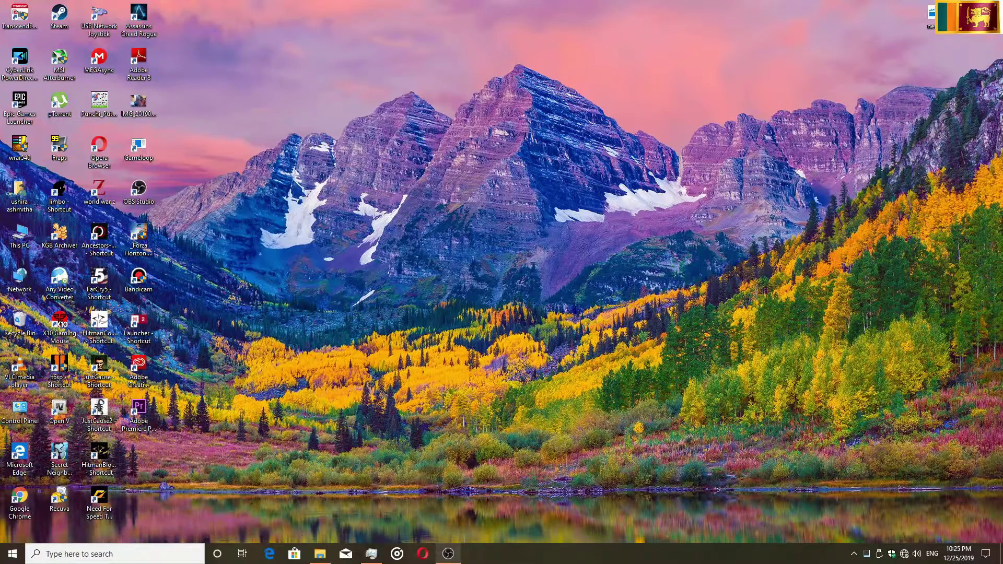
click(319, 554)
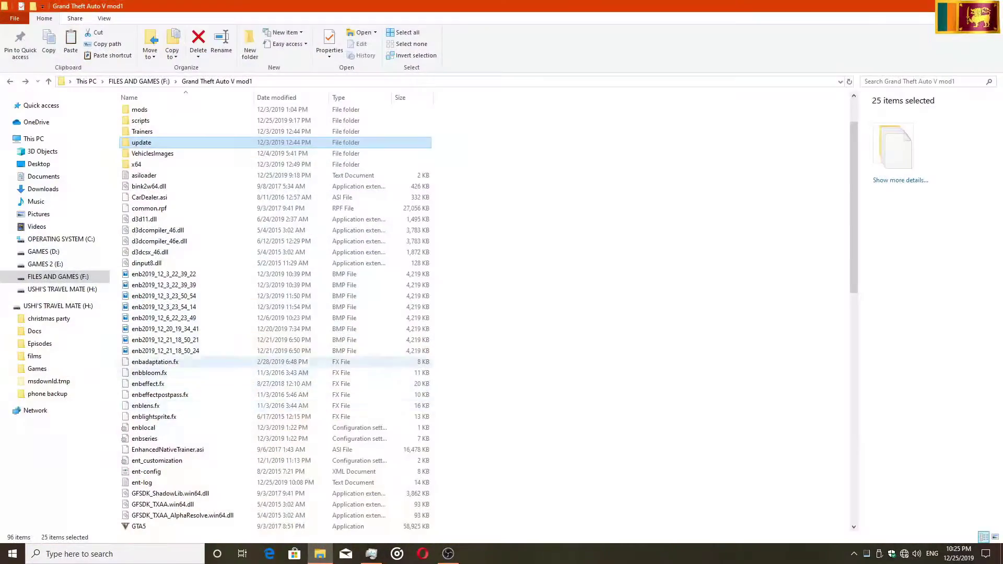
scroll(235, 387, up, 1)
scroll(235, 427, up, 1)
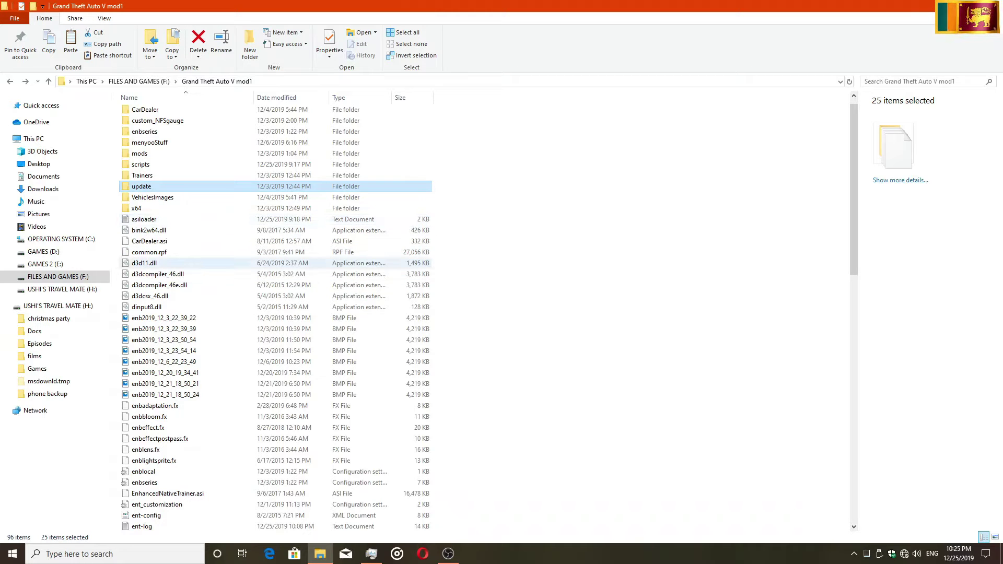
scroll(261, 372, down, 4)
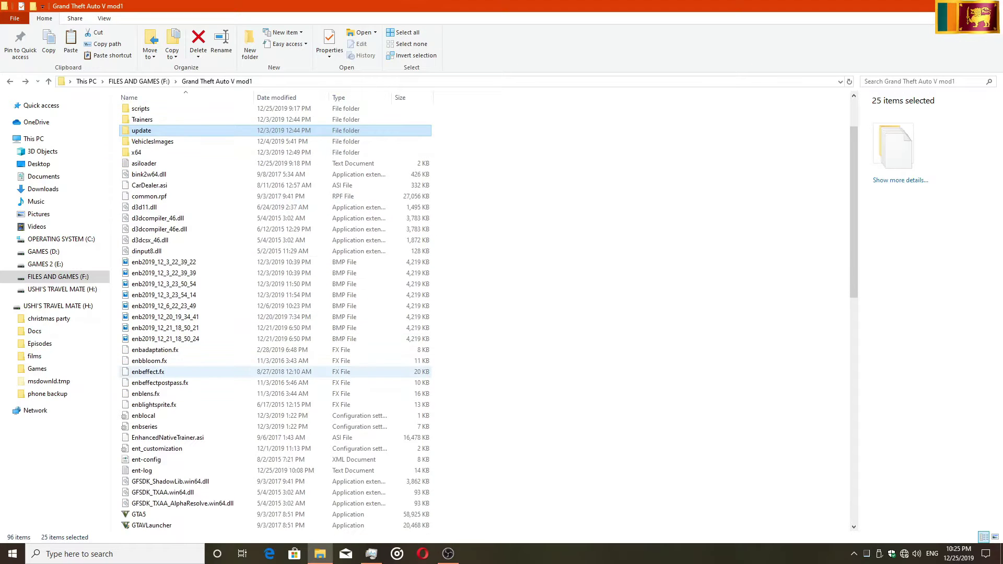
scroll(261, 372, down, 2)
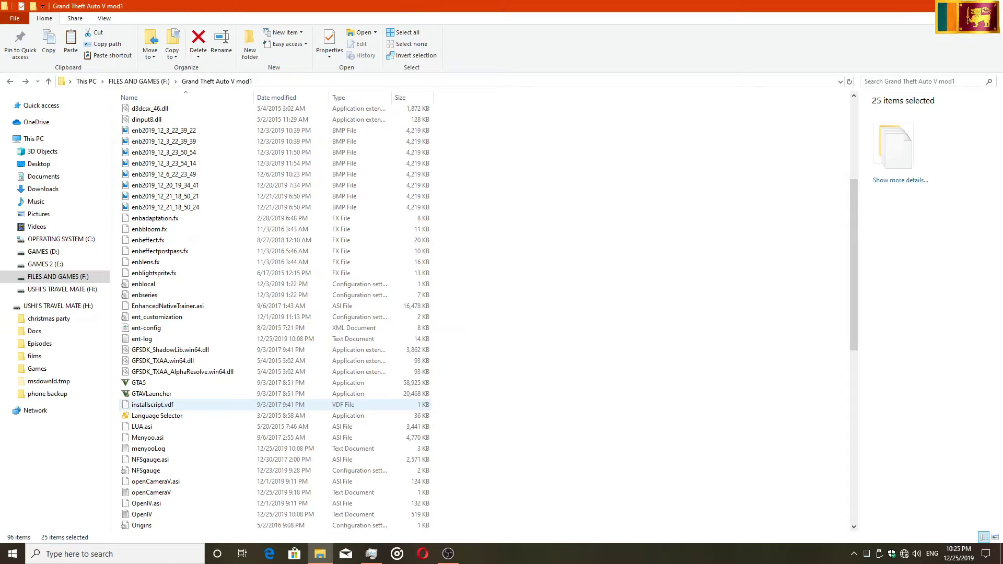
scroll(209, 285, up, 4)
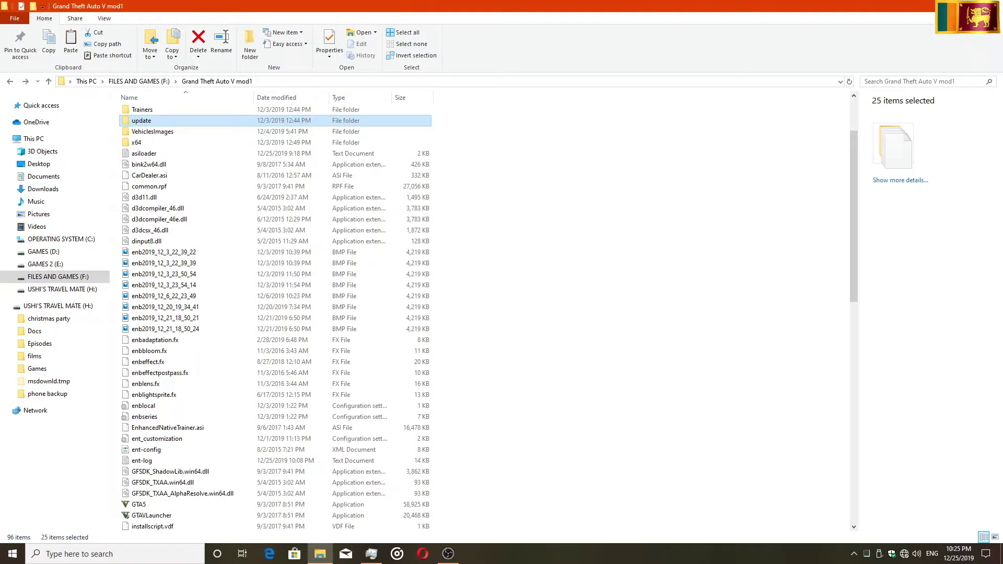
scroll(275, 313, up, 3)
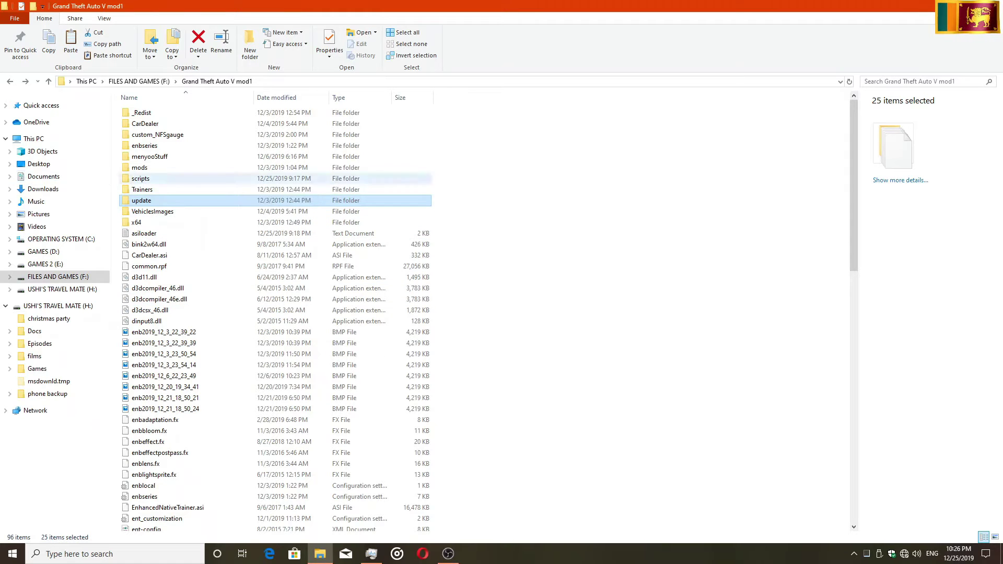
Open the Downloads folder under This PC
click(43, 175)
click(42, 189)
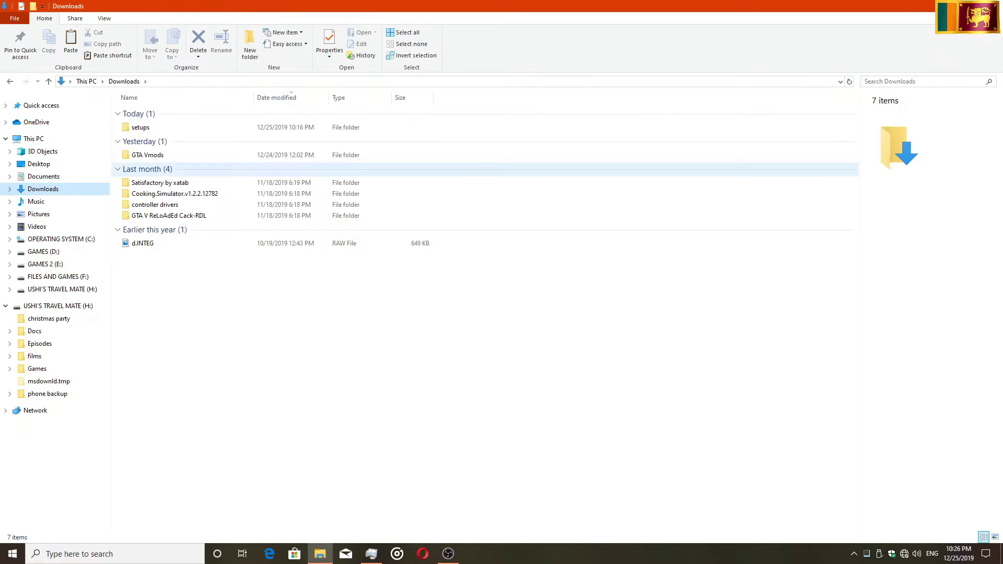
Open the 2412 folder inside GTA Vmods and look through its downloaded mod archives
click(141, 127)
double_click(147, 154)
double_click(138, 113)
scroll(190, 334, down, 3)
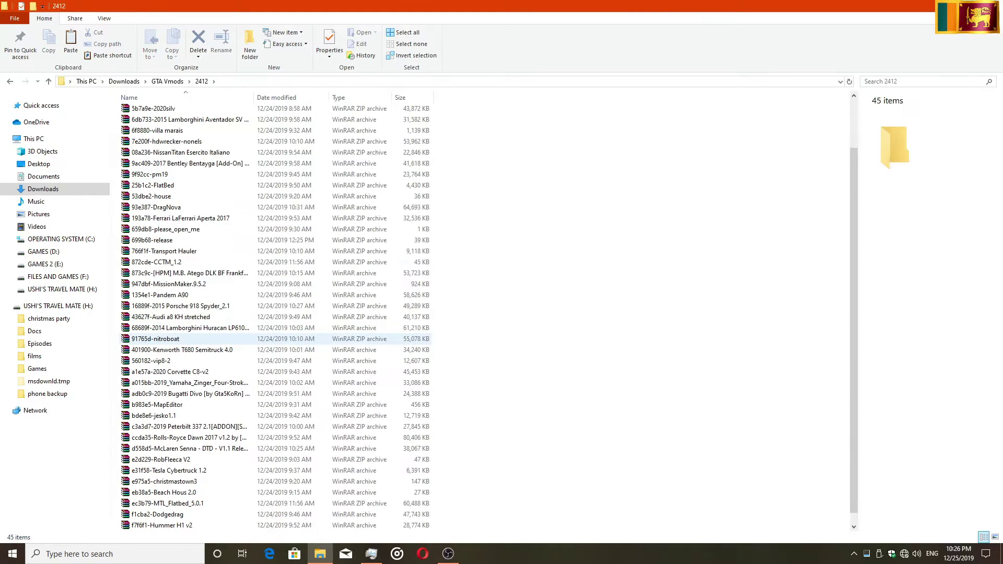
scroll(189, 343, up, 2)
scroll(209, 314, down, 3)
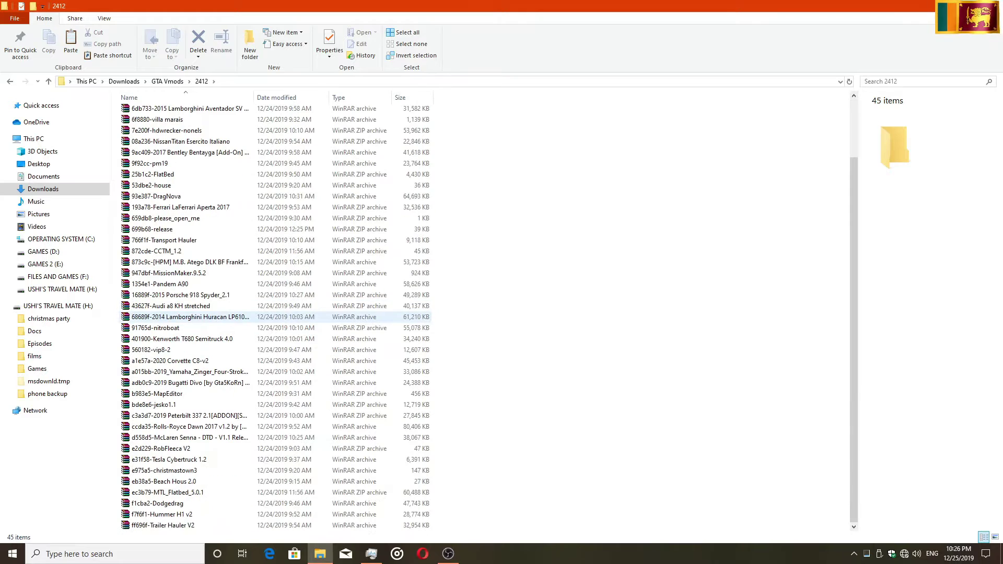
scroll(209, 271, up, 2)
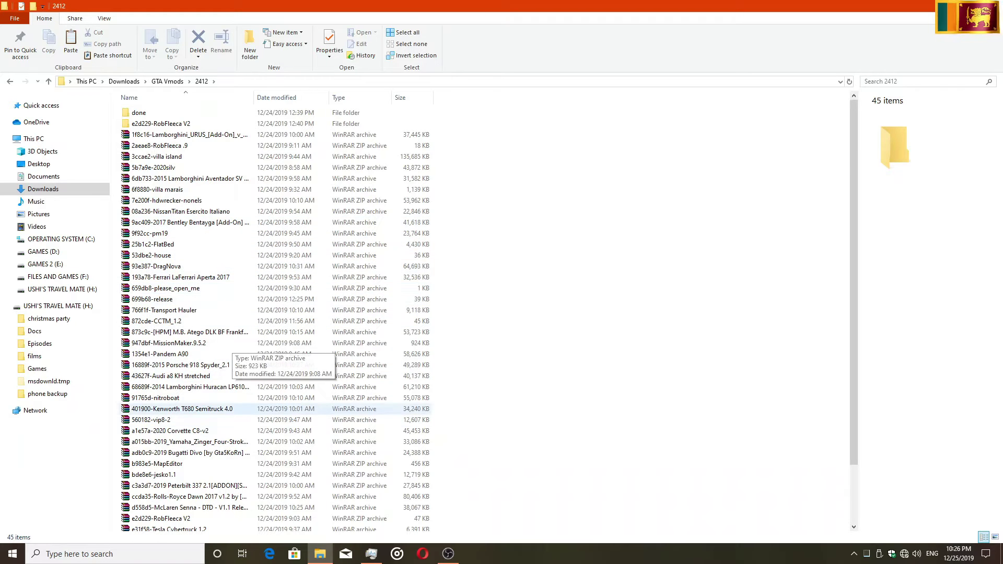
scroll(230, 412, down, 2)
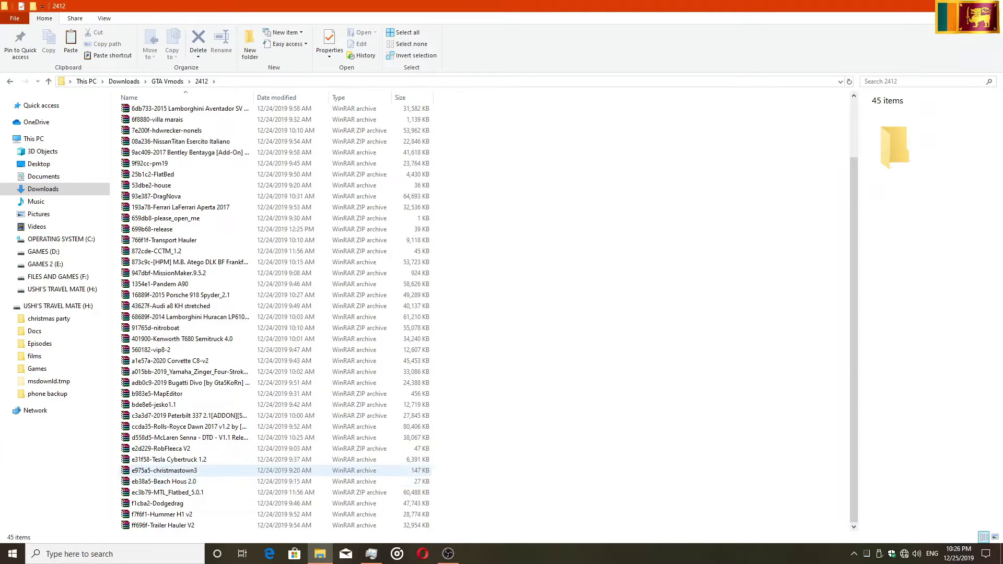
click(190, 459)
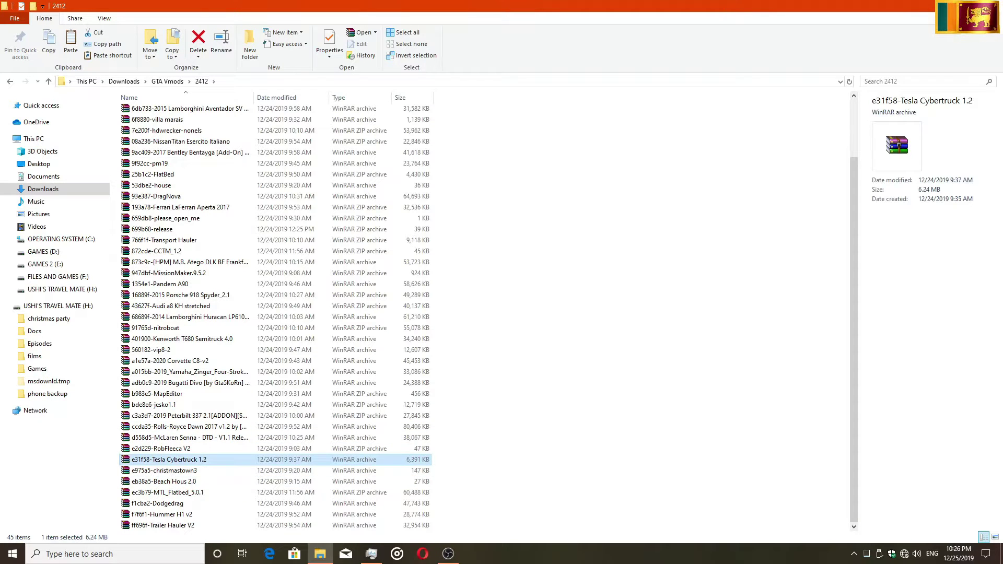
right_click(243, 463)
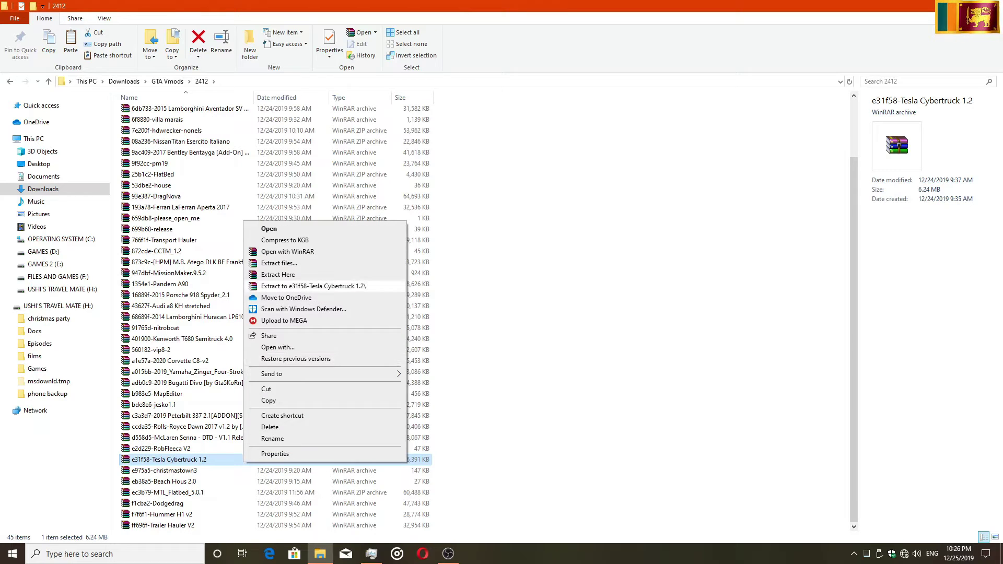
click(191, 316)
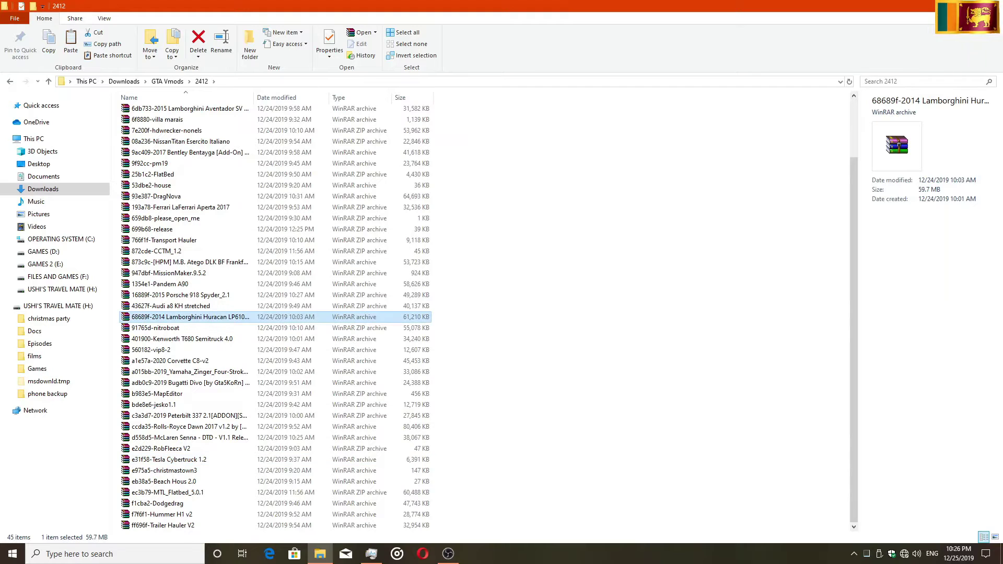
scroll(275, 317, up, 1)
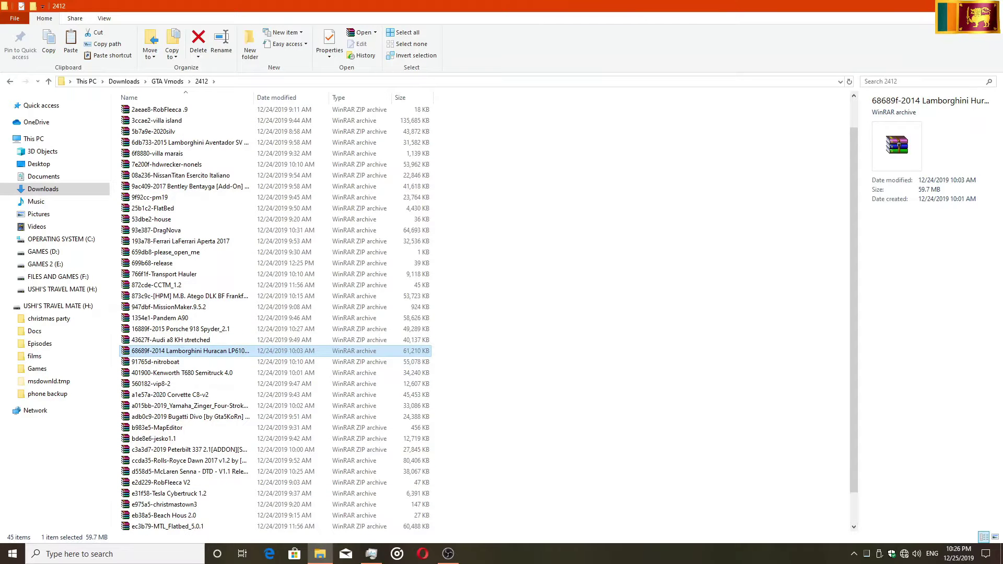
scroll(276, 317, up, 1)
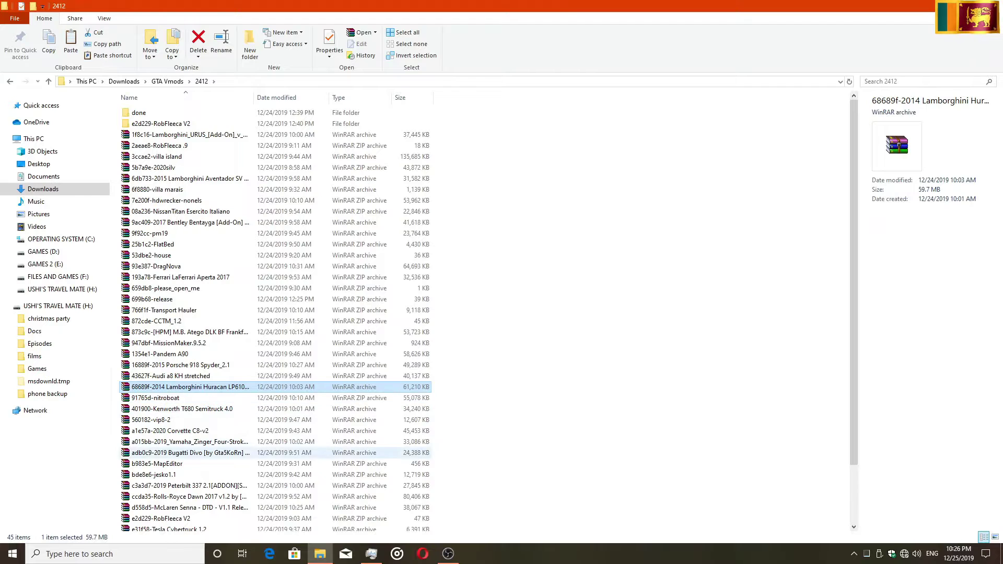
scroll(275, 426, down, 1)
scroll(276, 426, down, 1)
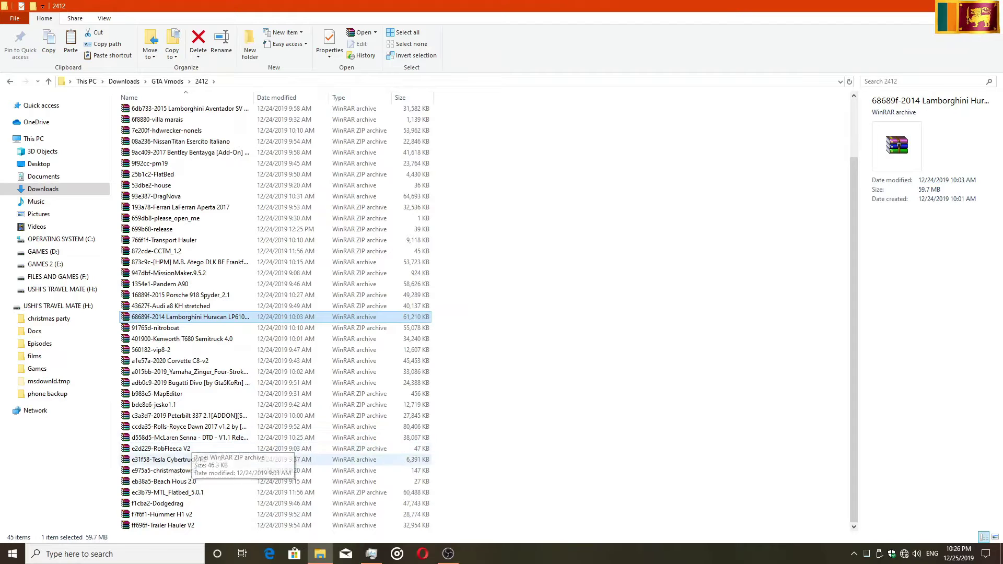
Extract the e31f58-Tesla Cybertruck 1.2 archive directly into the 2412 folder
right_click(182, 459)
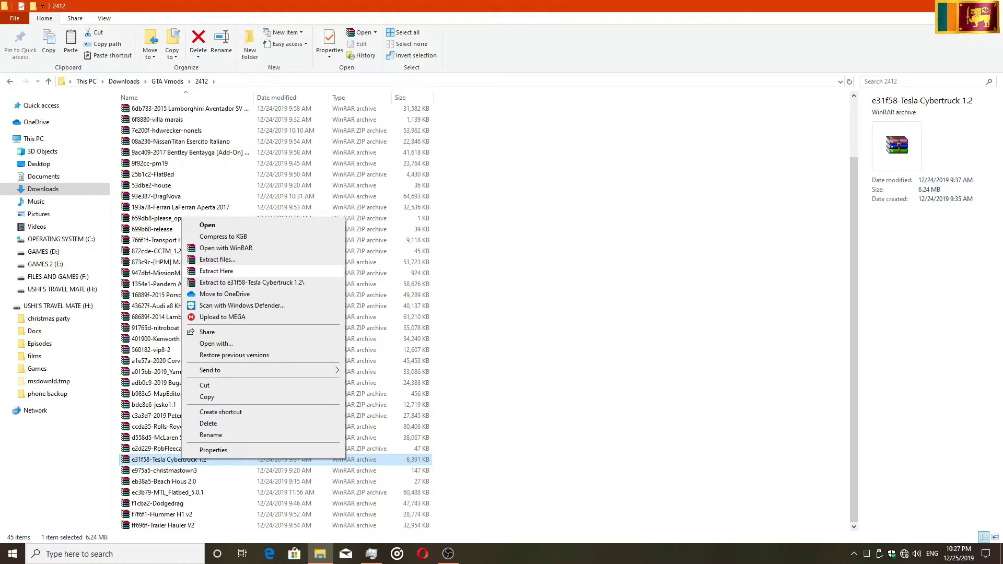
click(216, 271)
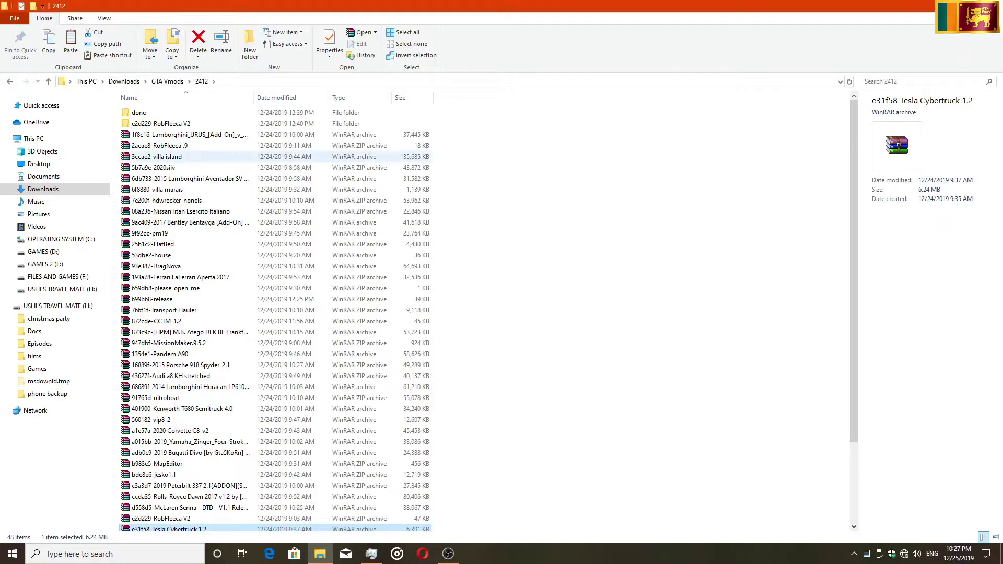
scroll(225, 371, down, 3)
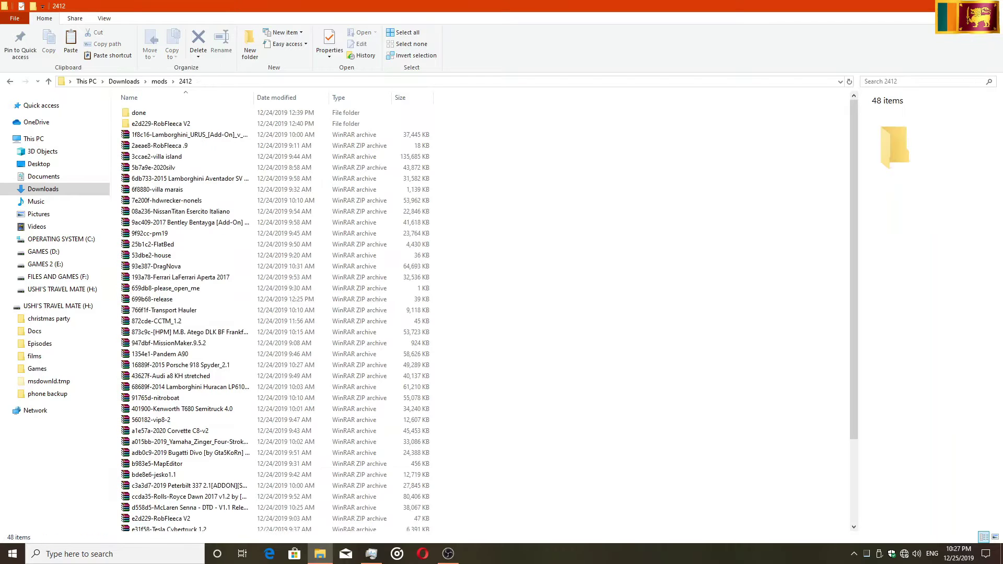
Delete the loose sandking2.yft, sandking2.ytd and sandking2_hi.yft files from the 2412 folder
scroll(250, 464, down, 3)
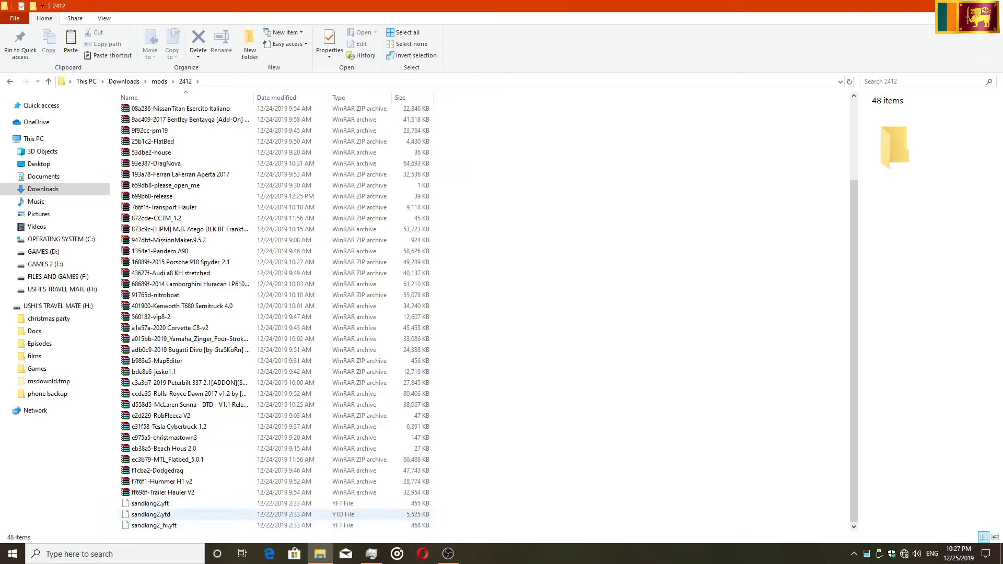
drag(432, 499, 365, 525)
key(Delete)
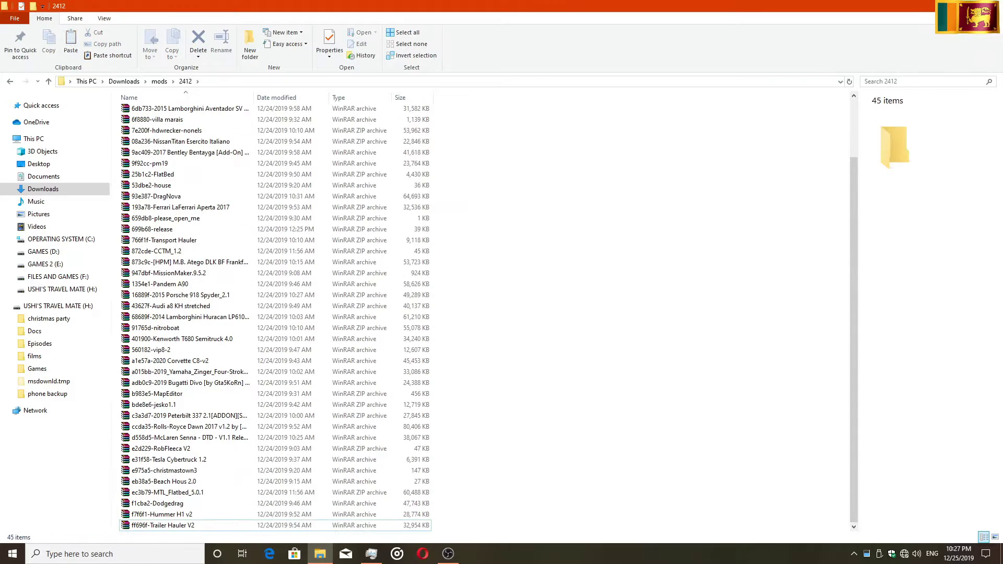
Extract the e31f58-Tesla Cybertruck 1.2 archive into its own folder of the same name
scroll(183, 364, up, 3)
scroll(183, 365, down, 2)
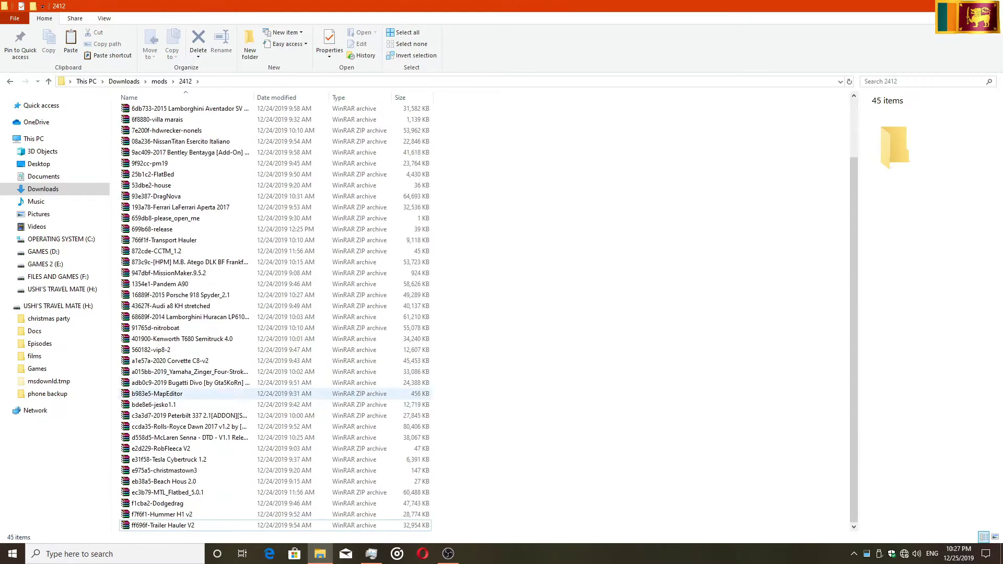
scroll(183, 409, up, 2)
scroll(182, 504, down, 3)
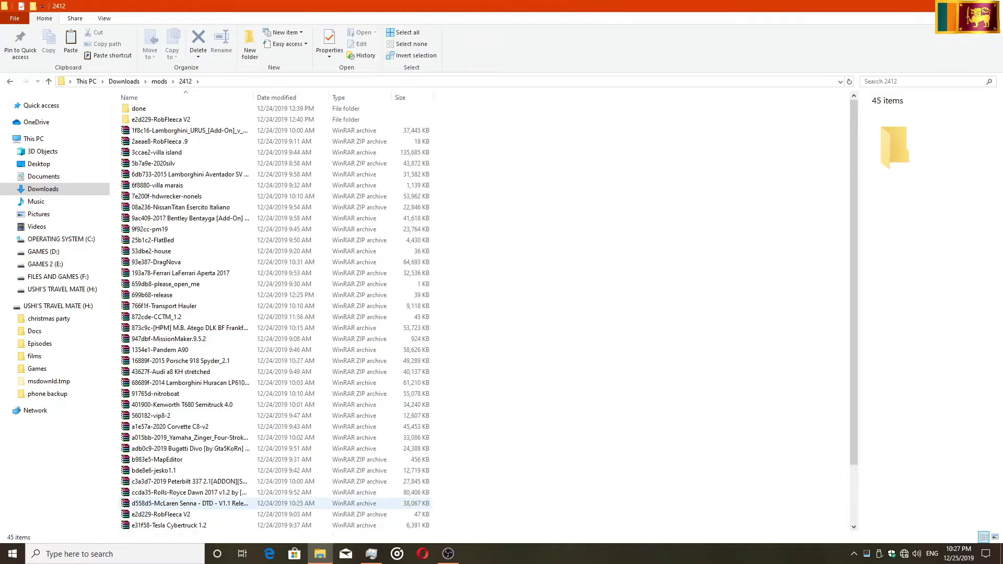
click(183, 459)
right_click(235, 459)
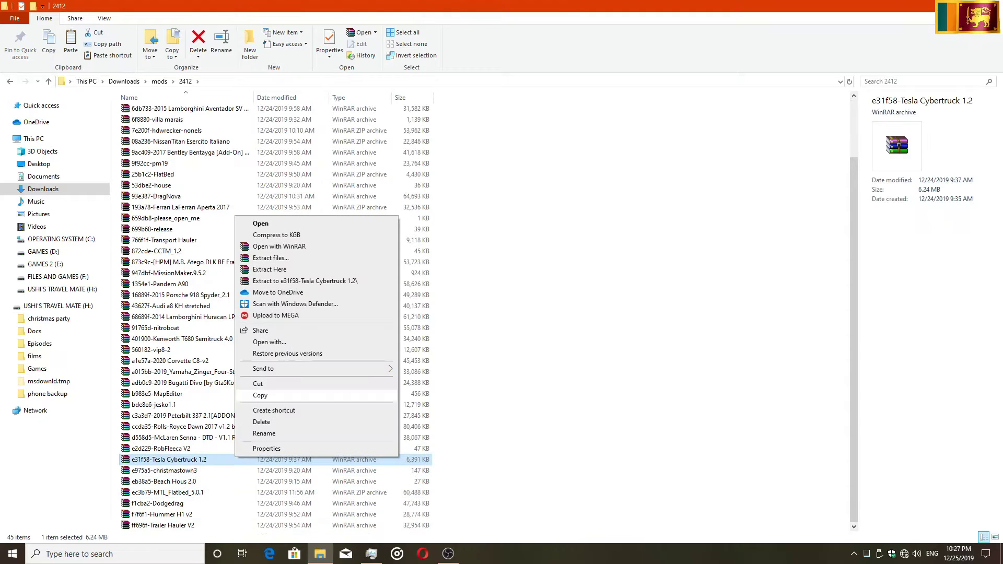
click(303, 282)
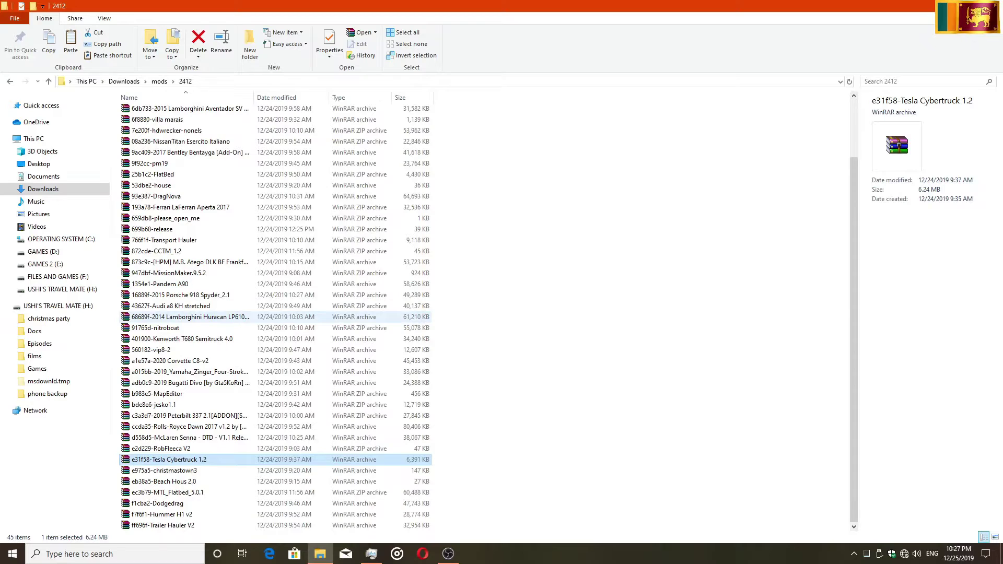
Review the sandking2 files in the extracted e31f58-Tesla Cybertruck 1.2 folder and return to the 2412 folder
scroll(275, 359, up, 3)
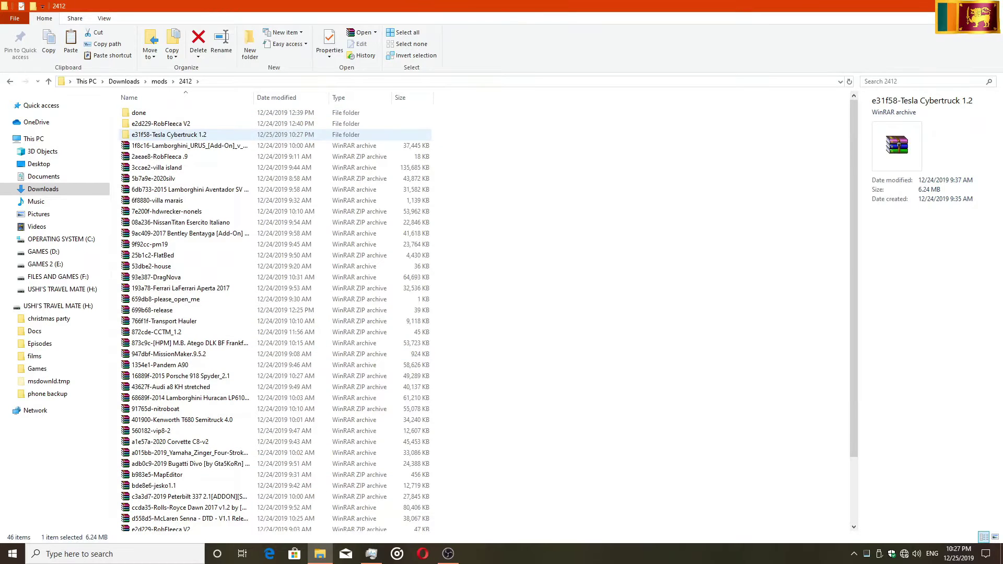
double_click(224, 134)
drag(246, 191, 281, 106)
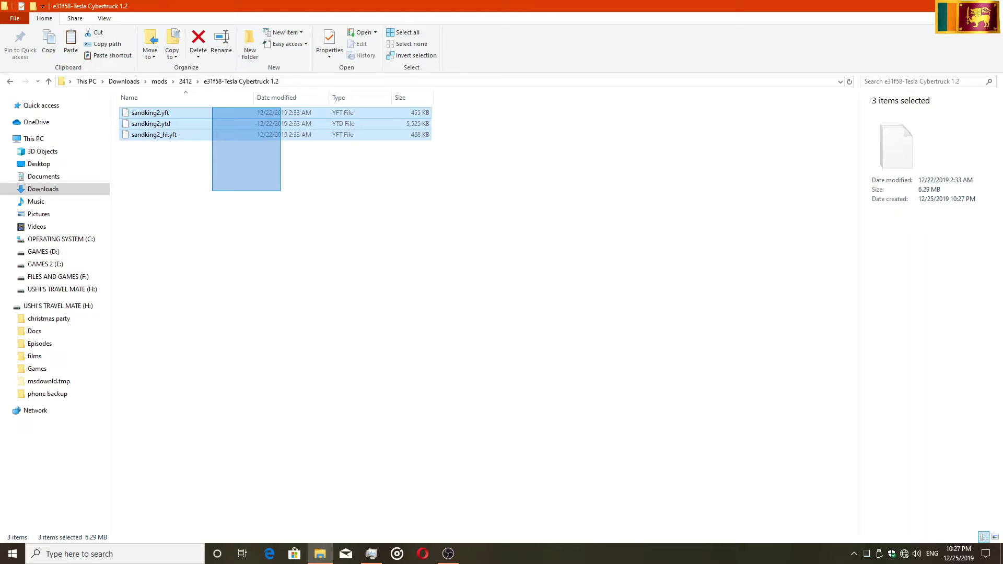
drag(281, 107, 280, 107)
click(280, 167)
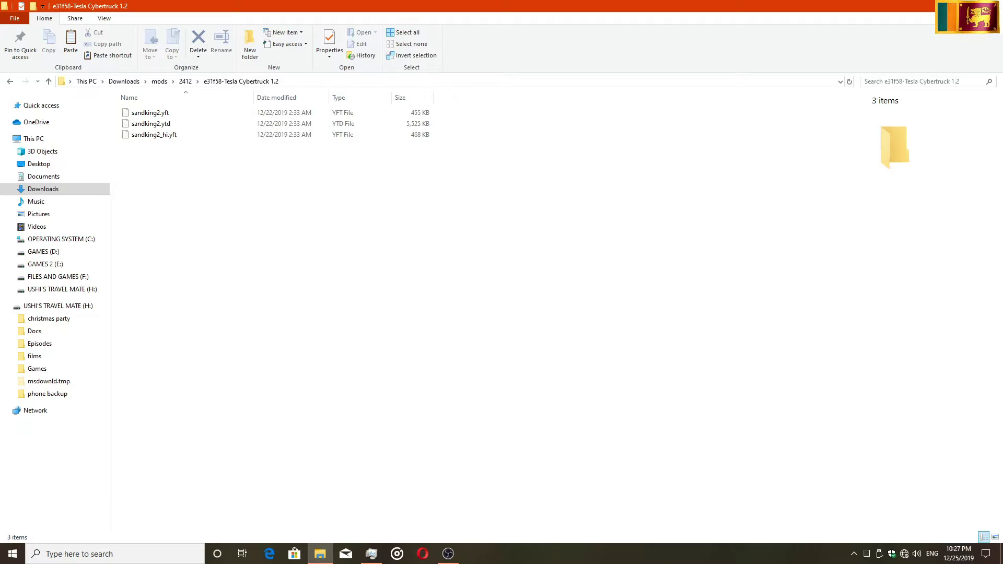
key(alt+Left)
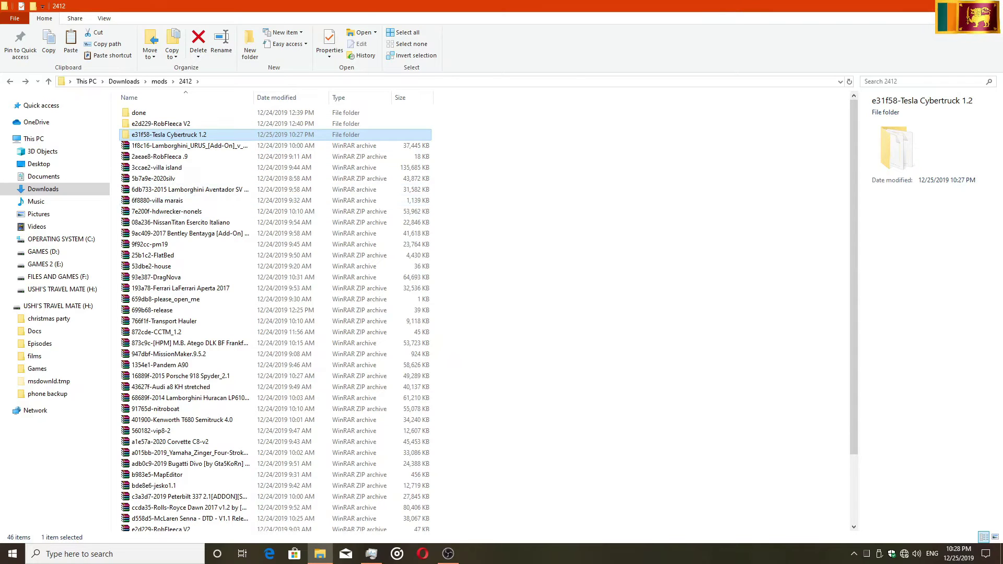
double_click(169, 135)
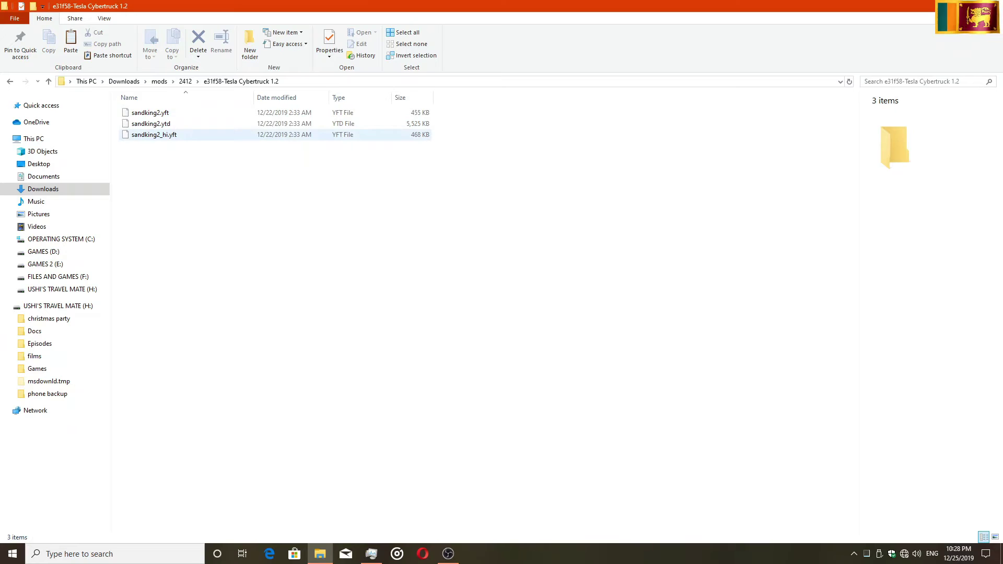
click(10, 81)
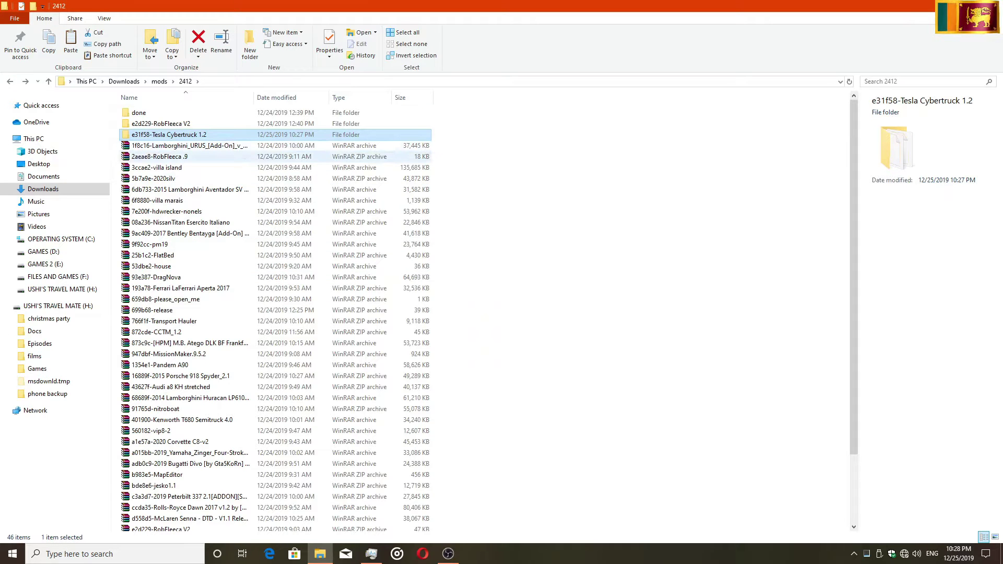
Launch OpenIV from the desktop for Grand Theft Auto V on Windows and bring the 2412 folder back up while it loads
click(1001, 554)
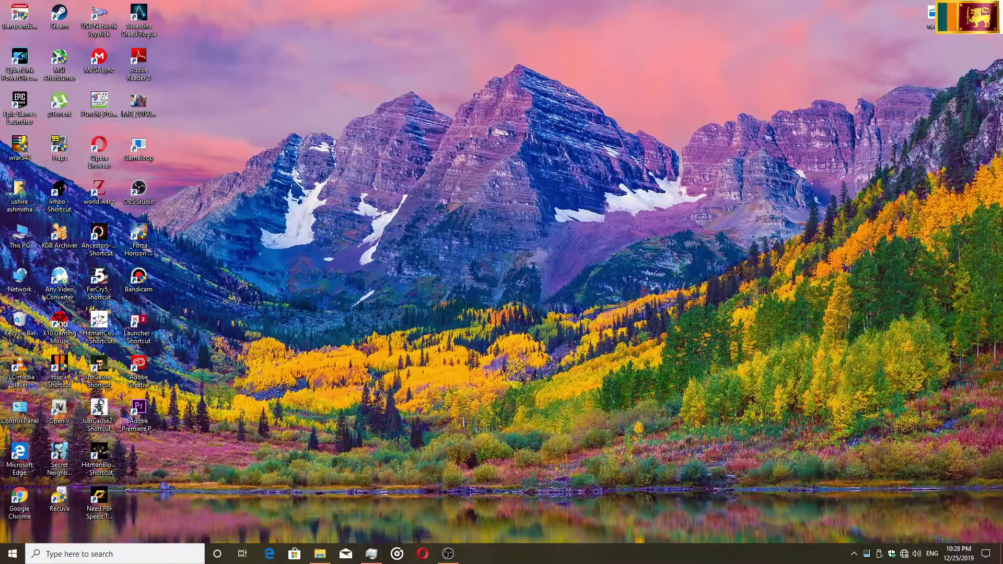
double_click(59, 410)
click(447, 312)
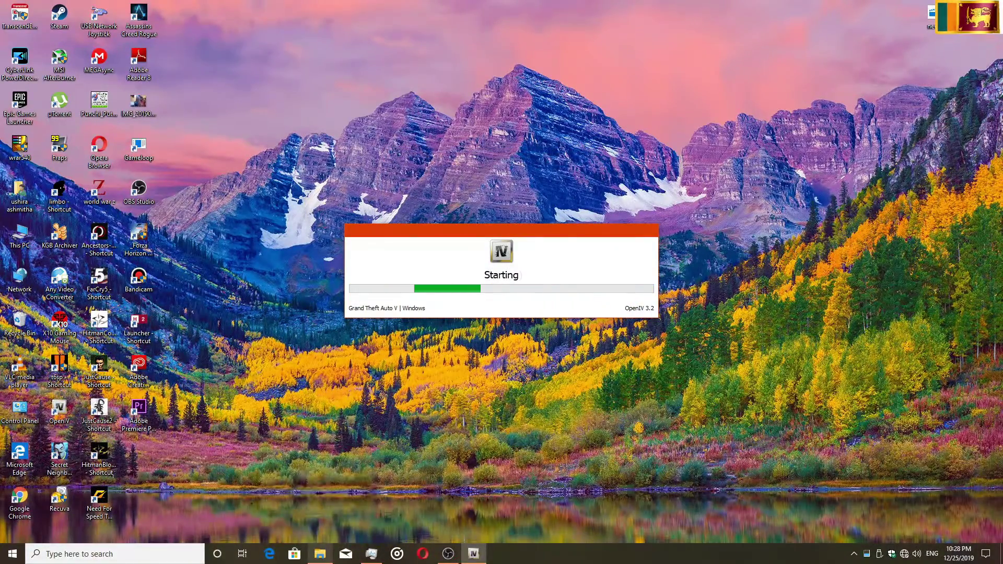
click(319, 554)
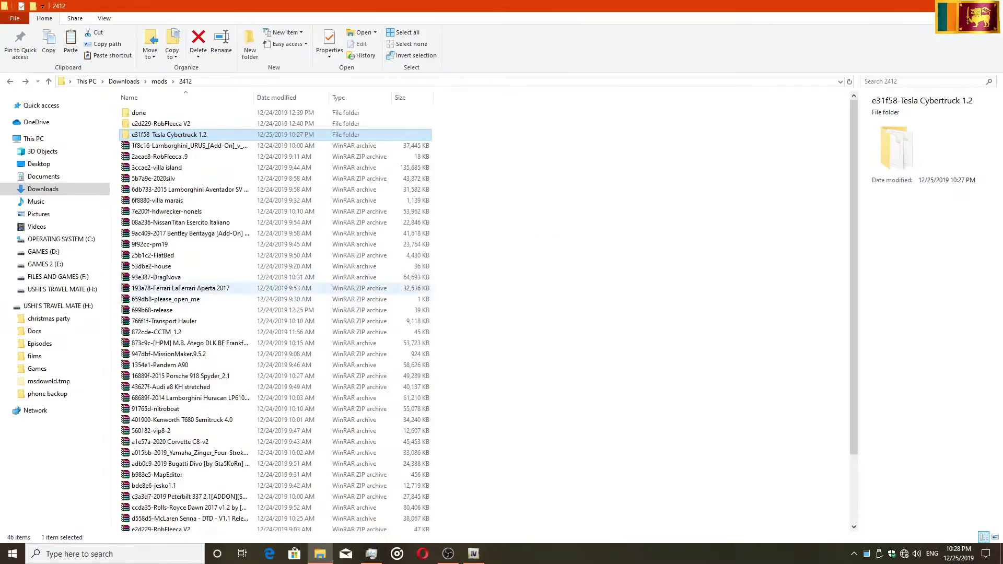
scroll(277, 288, down, 3)
scroll(277, 288, up, 3)
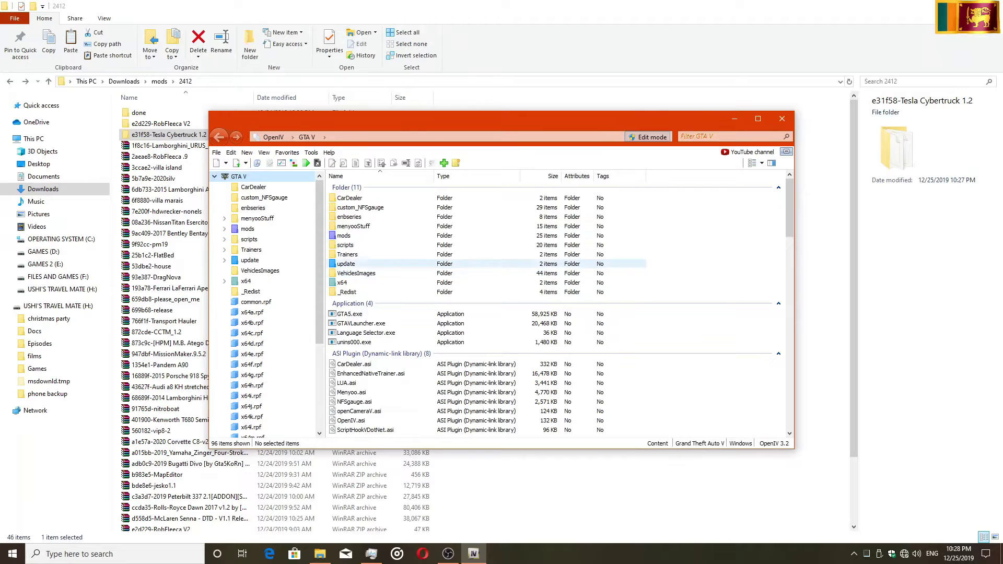
Open the game's mods folder in OpenIV and check the file names in the extracted Tesla Cybertruck folder
double_click(344, 236)
click(348, 238)
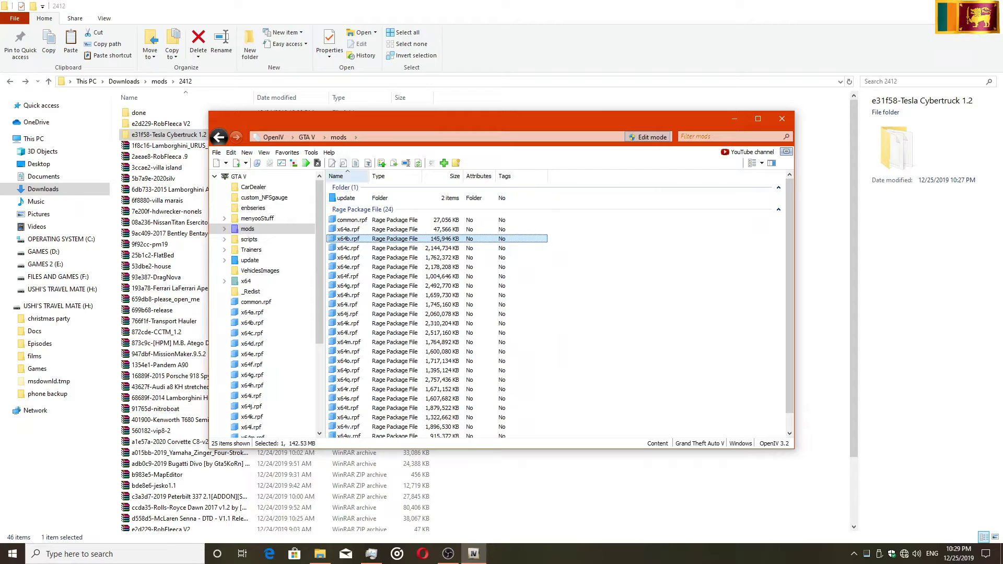
double_click(162, 134)
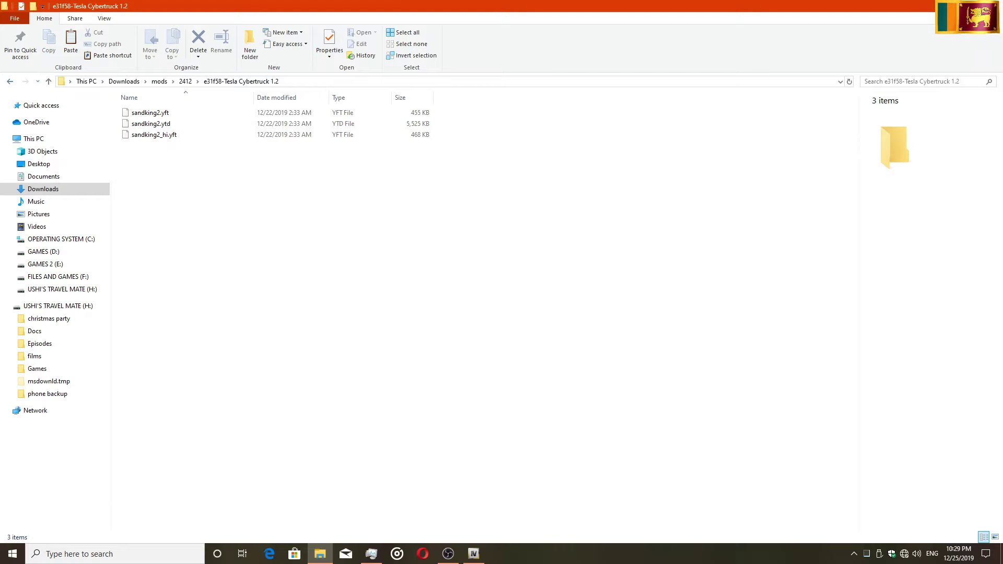
click(10, 81)
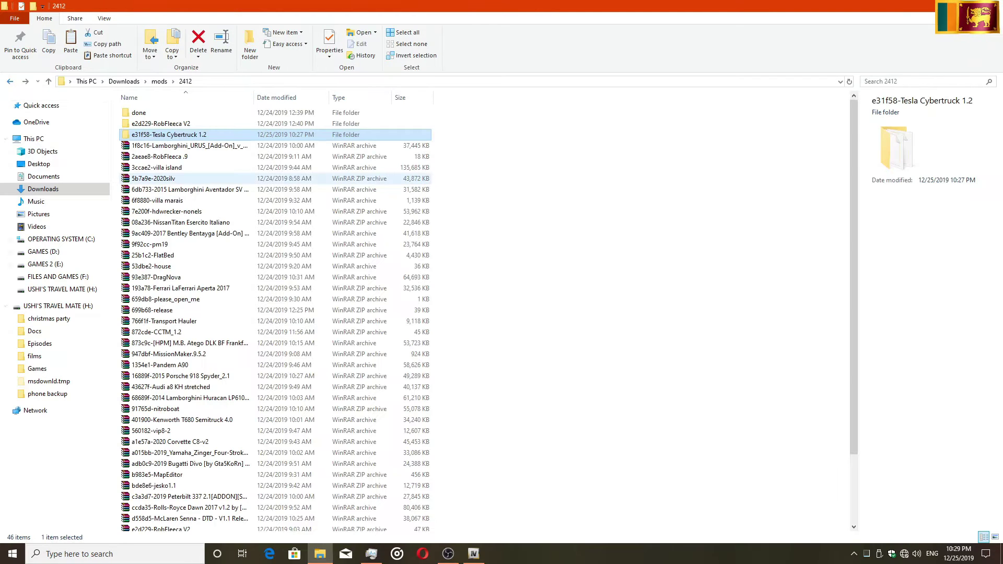
Switch to OpenIV and search everywhere for files and folders matching sandking2
click(473, 554)
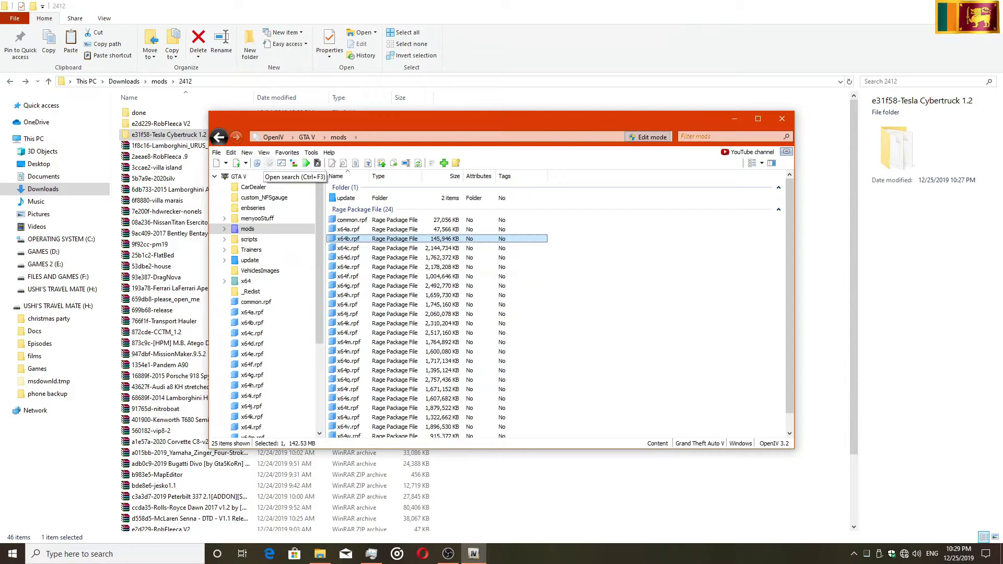
click(256, 163)
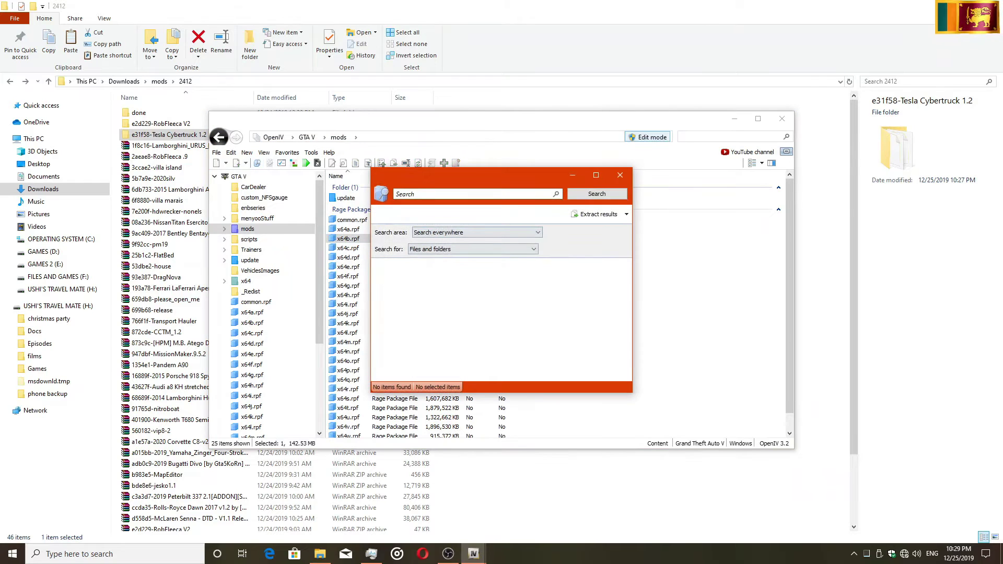
text(S)
key(BackSpace)
key(BackSpace)
key(BackSpace)
key(BackSpace)
key(BackSpace)
key(BackSpace)
text(sandking2)
key(Return)
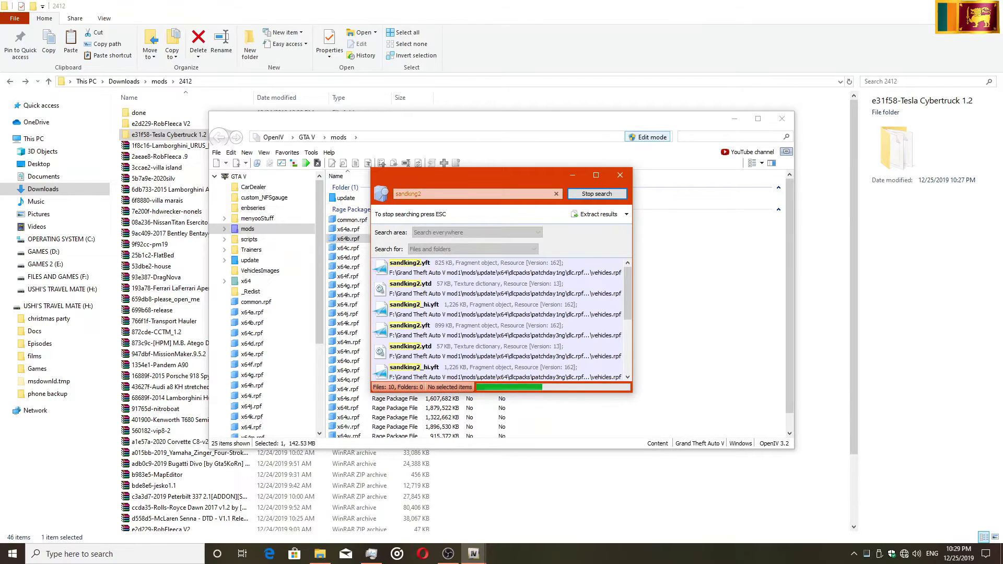
Look through the sandking2 search results to compare the archive paths that contain the matching files
scroll(497, 319, down, 2)
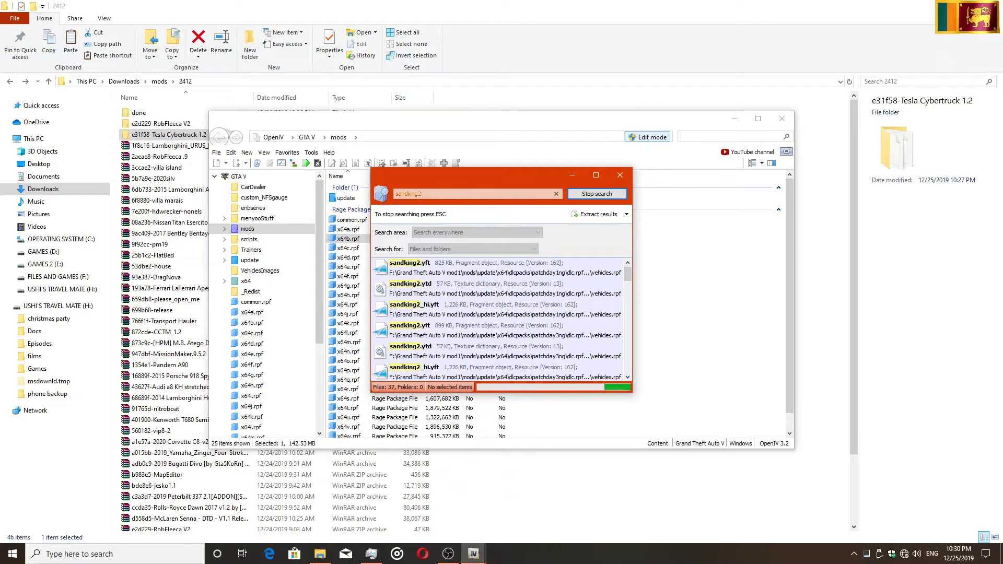
scroll(499, 320, down, 1)
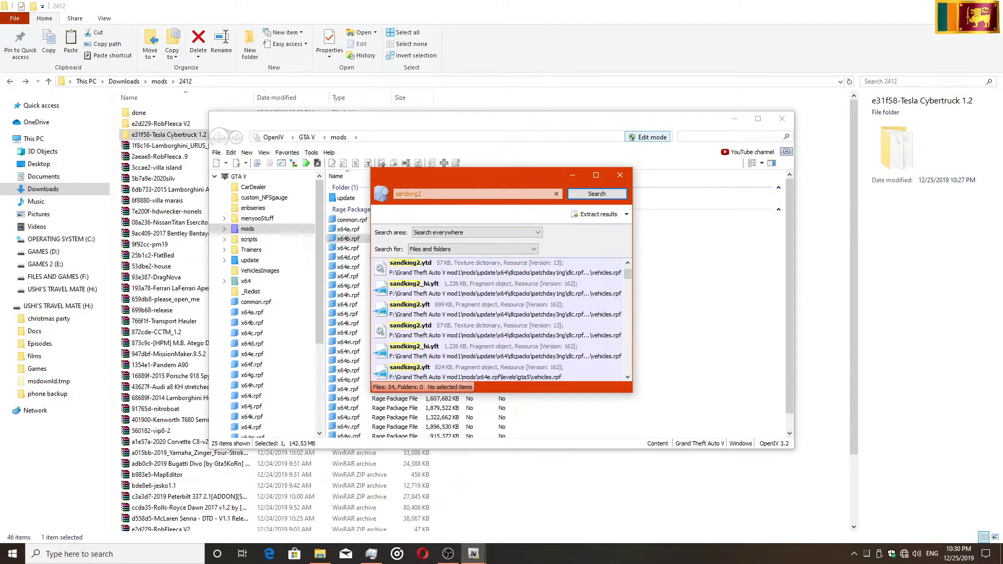
scroll(499, 320, down, 3)
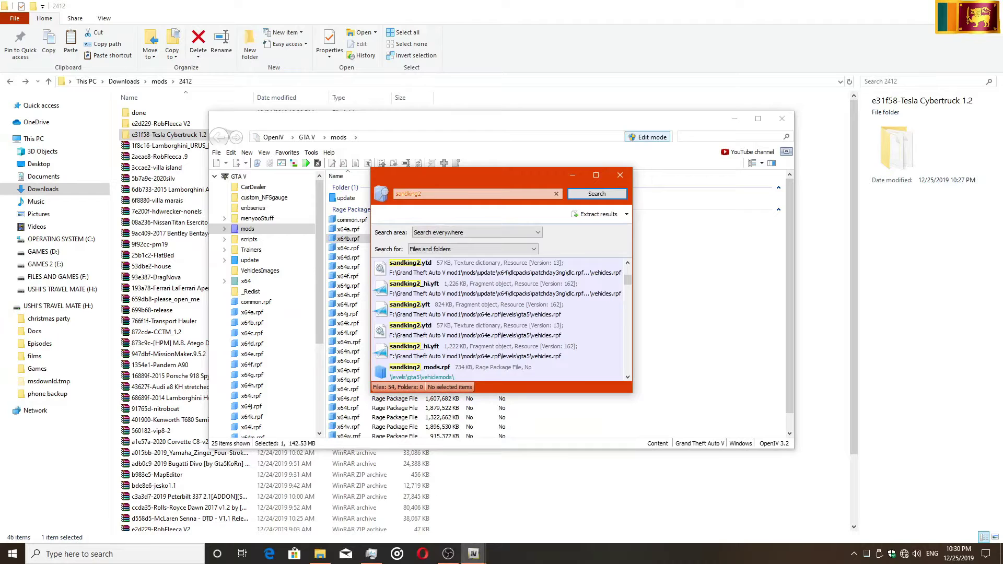
scroll(499, 320, down, 3)
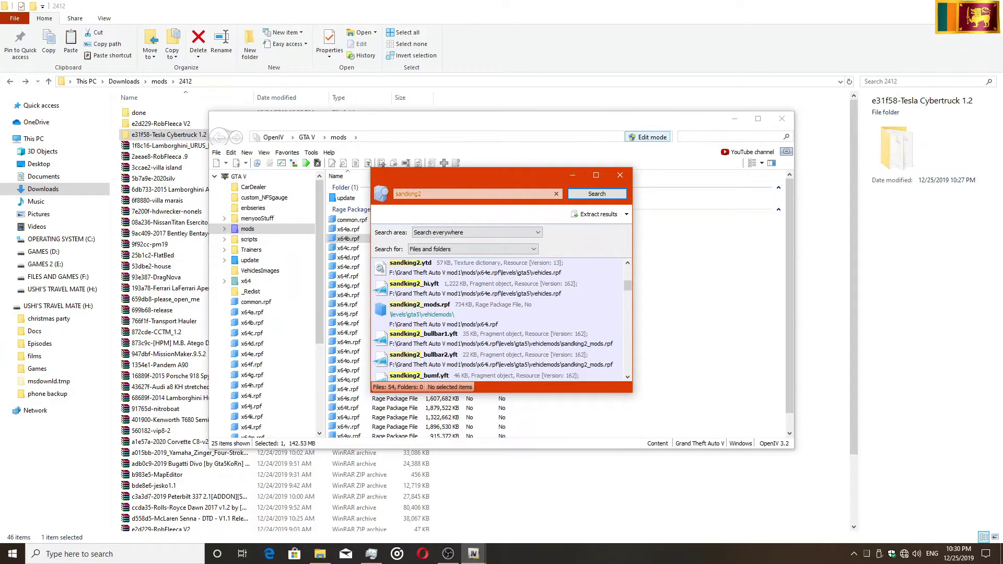
scroll(499, 319, up, 5)
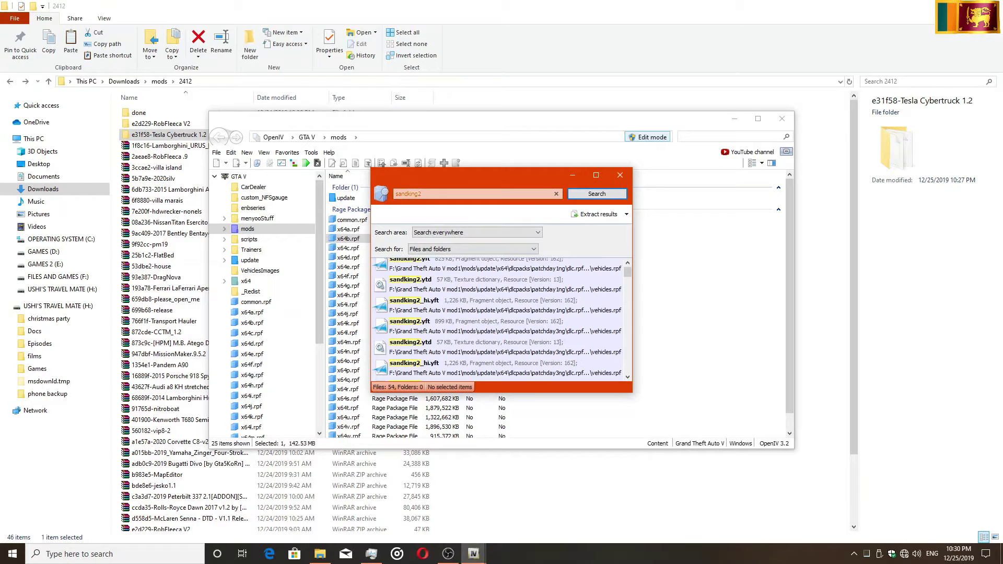
Open the e31f58-Tesla Cybertruck 1.2 folder in File Explorer and bring the OpenIV search results back over it
drag(240, 123, 264, 168)
double_click(168, 134)
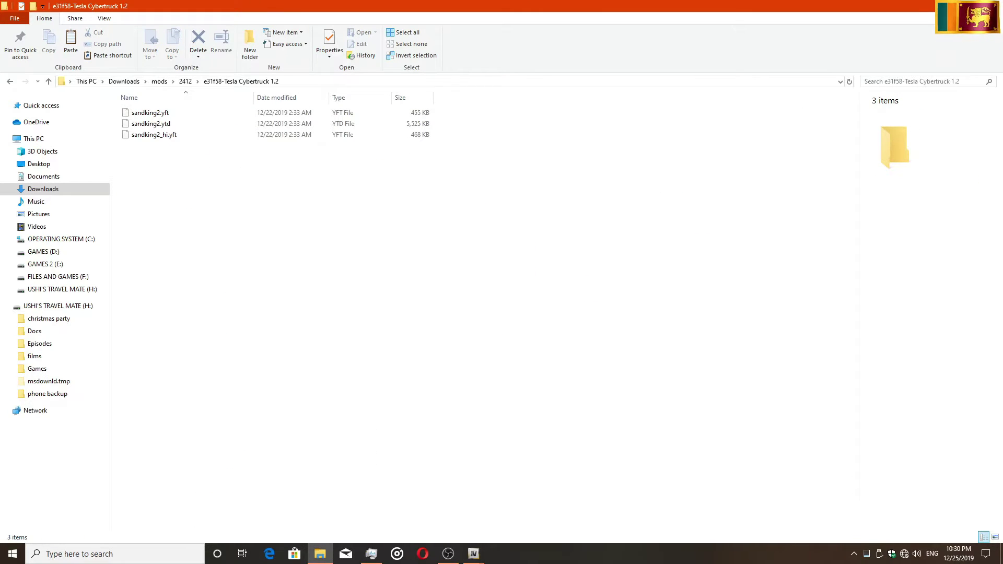
mouse_move(473, 554)
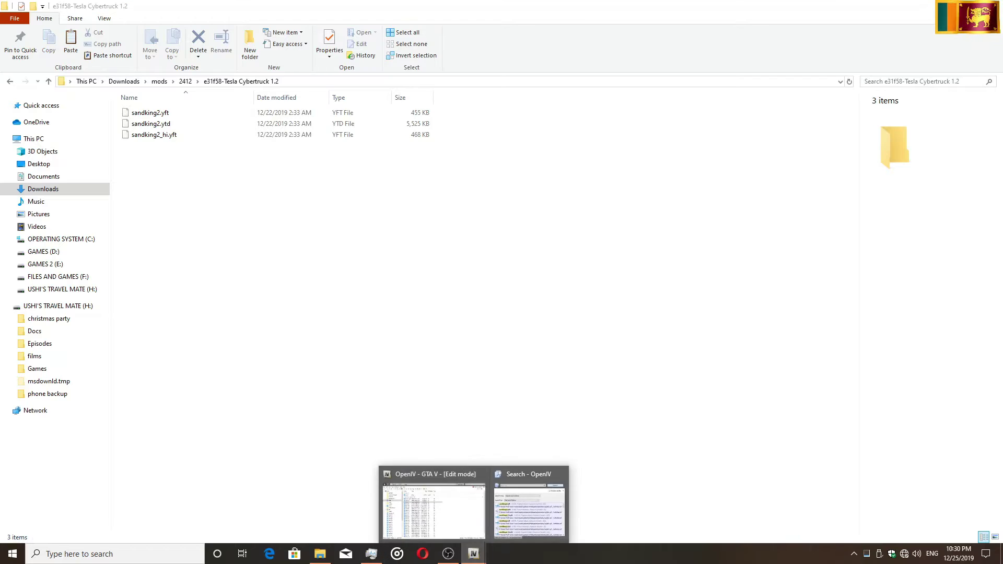
click(530, 505)
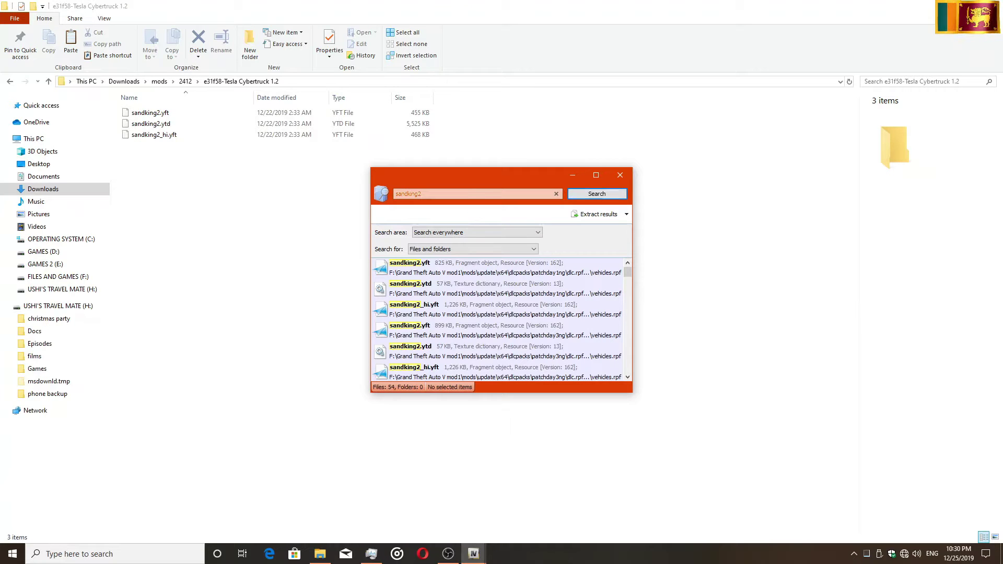
Switch to the main OpenIV window and open mods > update > x64 > dlcpacks
mouse_move(473, 554)
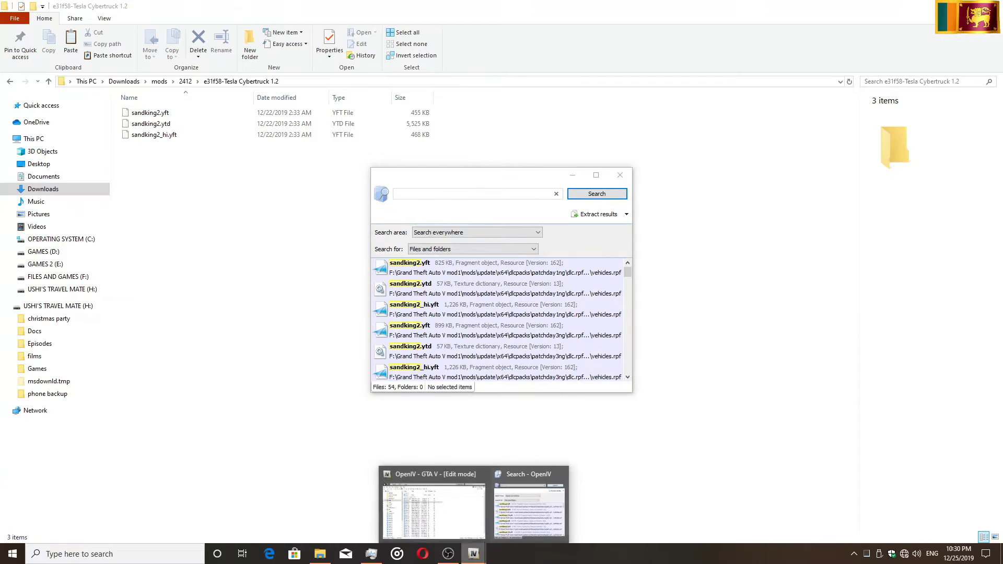
click(423, 504)
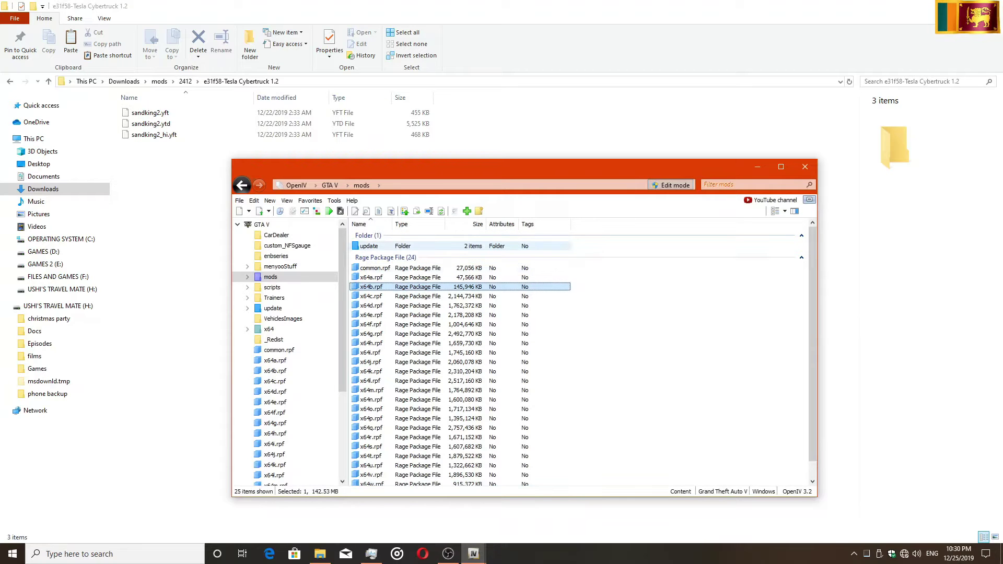
mouse_move(469, 172)
mouse_down()
mouse_move(474, 262)
mouse_move(459, 345)
mouse_move(472, 311)
mouse_move(481, 183)
mouse_up()
double_click(382, 257)
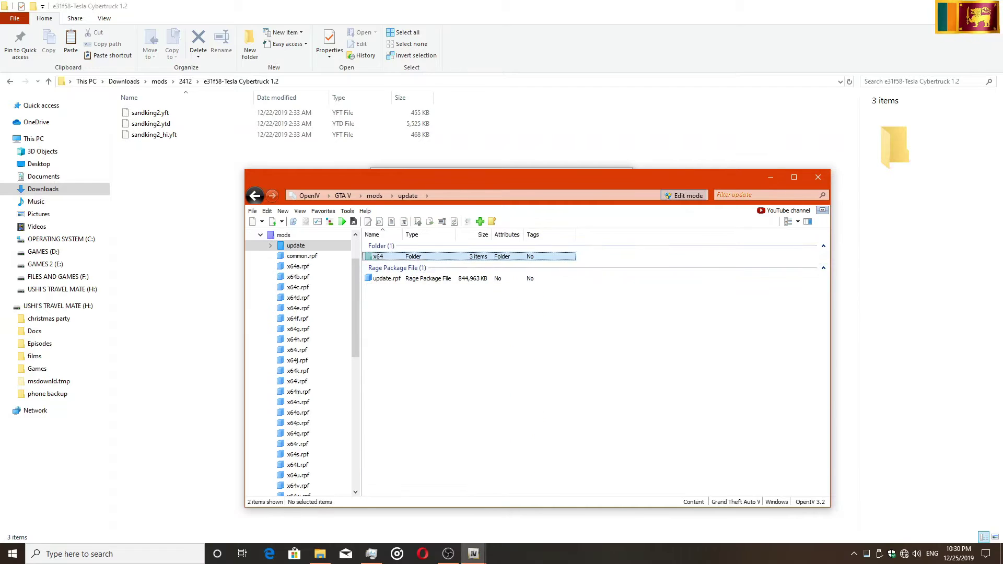
double_click(382, 257)
drag(481, 181, 447, 203)
double_click(351, 287)
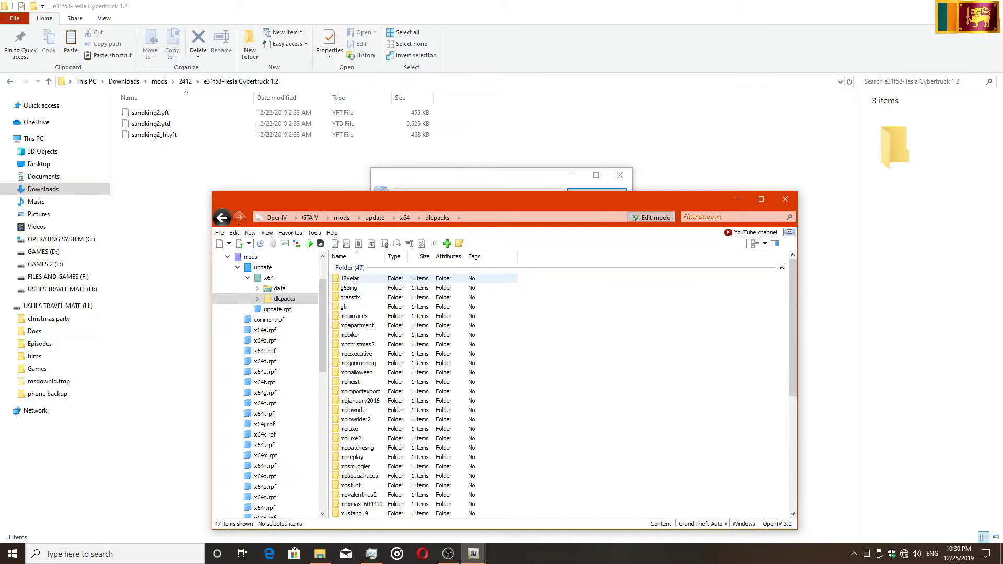
Open the dlc.rpf archive in the patchday1ng folder
scroll(366, 353, down, 5)
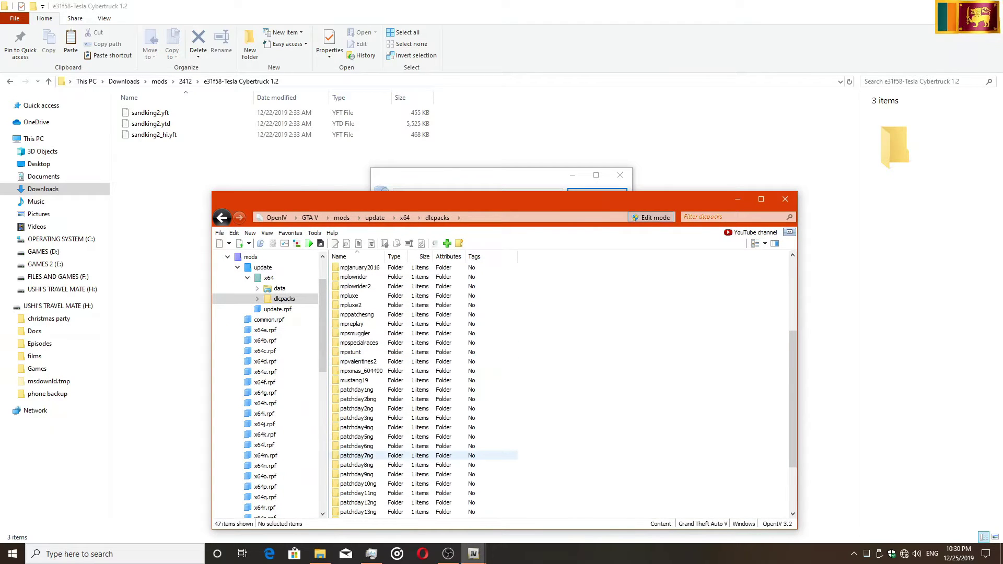
double_click(358, 390)
double_click(349, 278)
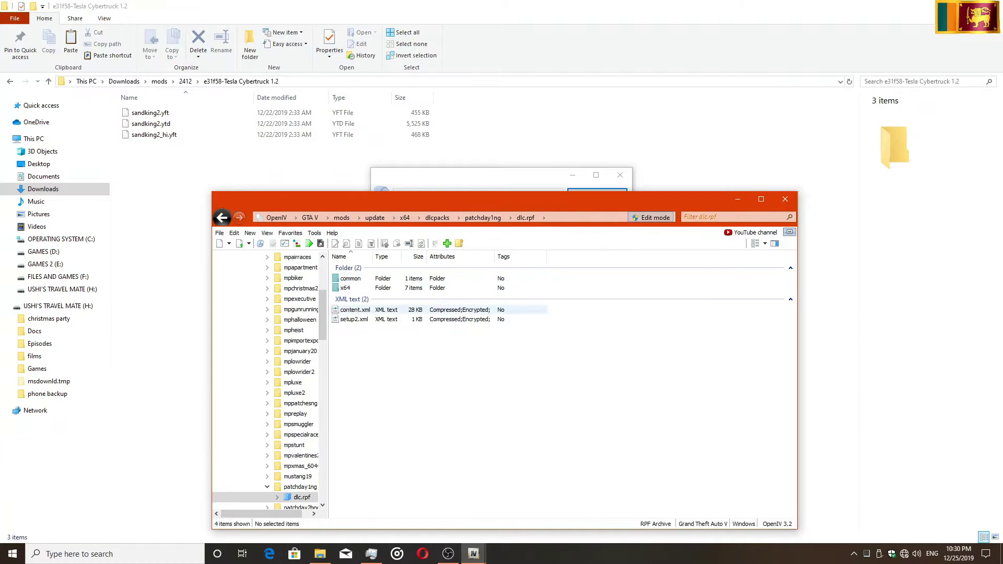
Arrange OpenIV beside the widened search results so full file paths are readable, and open the x64 folder in dlc.rpf
drag(473, 200, 454, 419)
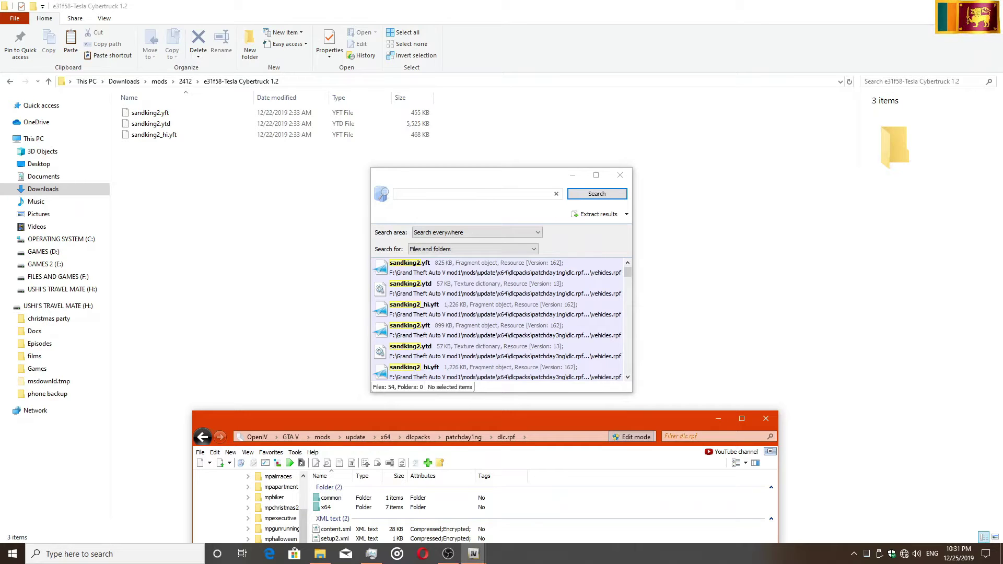
drag(632, 271, 719, 271)
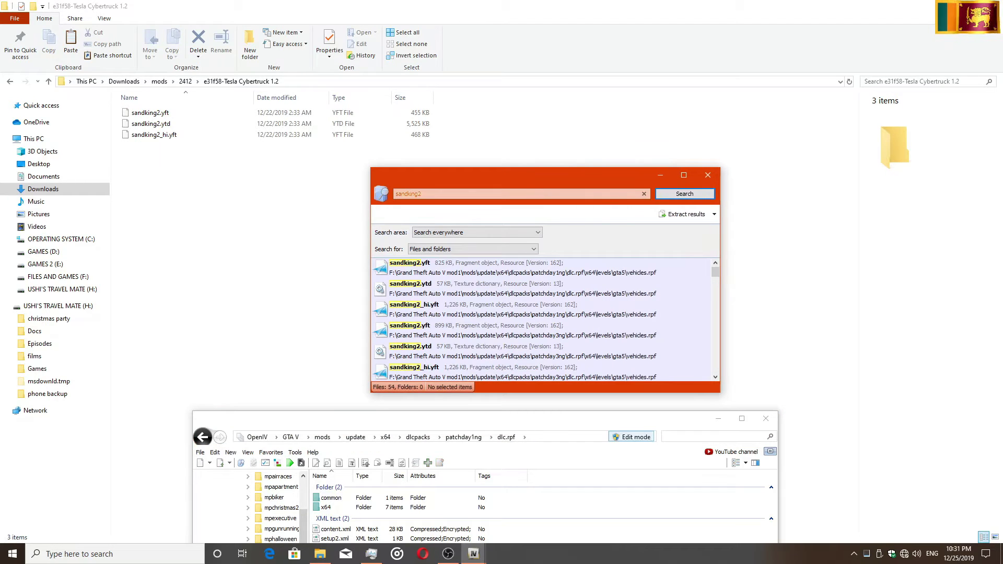
double_click(325, 507)
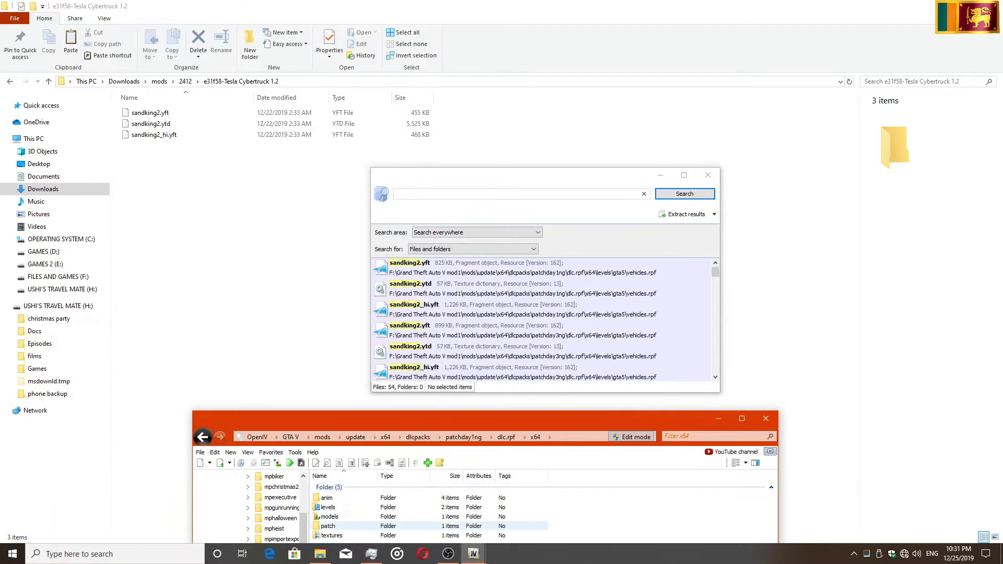
drag(385, 420, 379, 315)
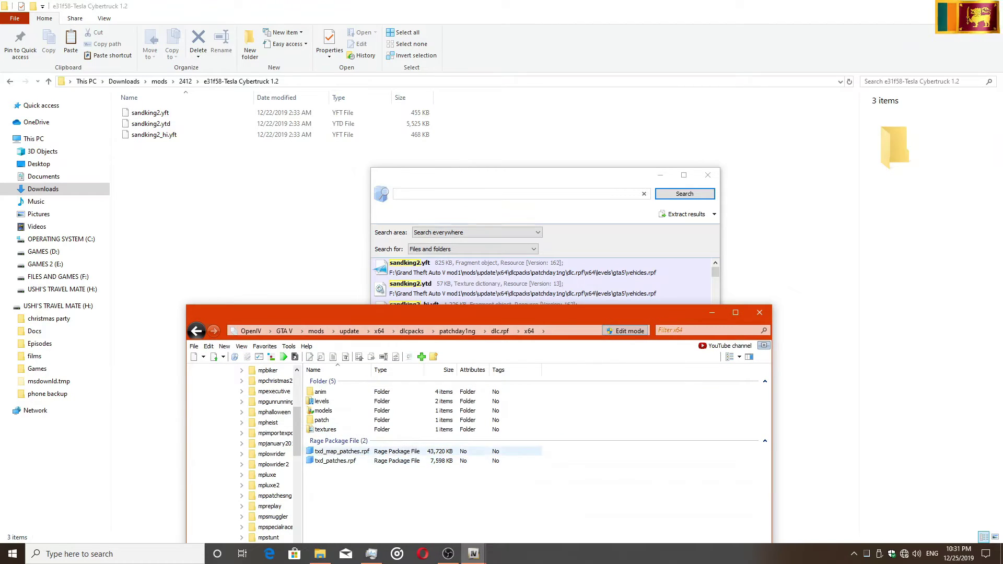
drag(616, 316, 618, 320)
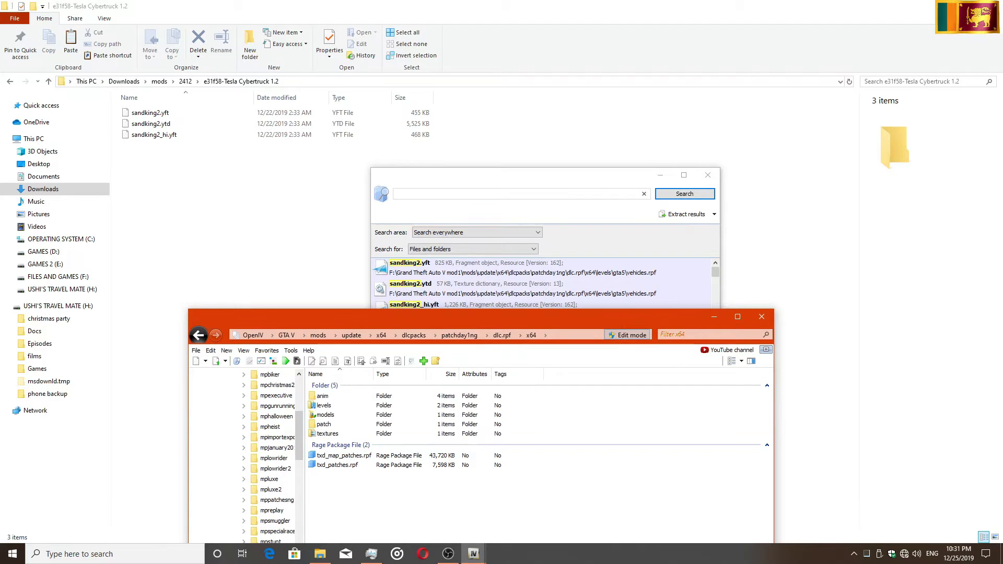
Open levels > gta5 > vehicles.rpf inside the patchday1ng archive's x64 folder
double_click(323, 405)
double_click(344, 405)
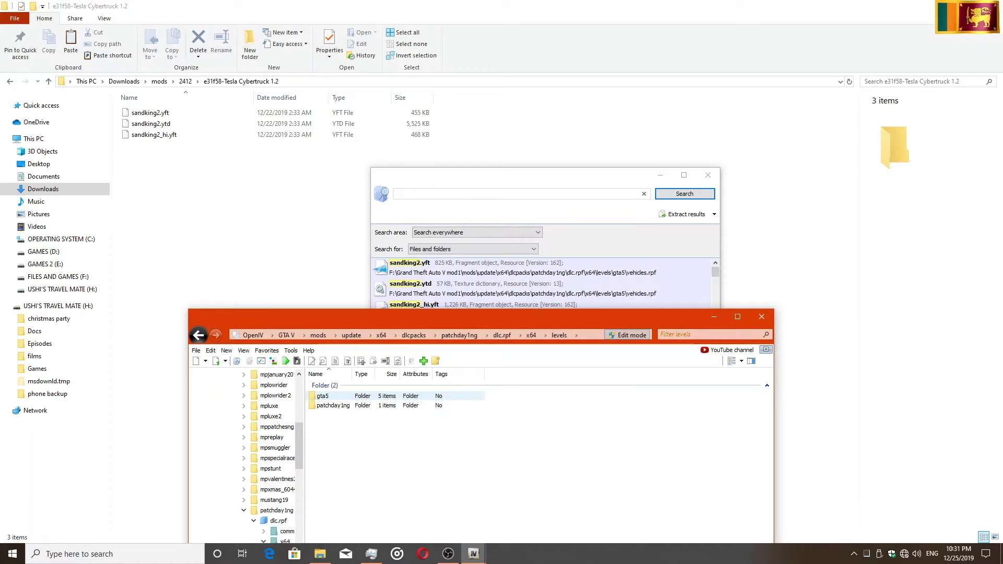
double_click(323, 395)
click(331, 446)
double_click(331, 446)
Locate and select sandking2.yft among the files in vehicles.rpf
drag(451, 320, 452, 207)
click(428, 388)
key(s)
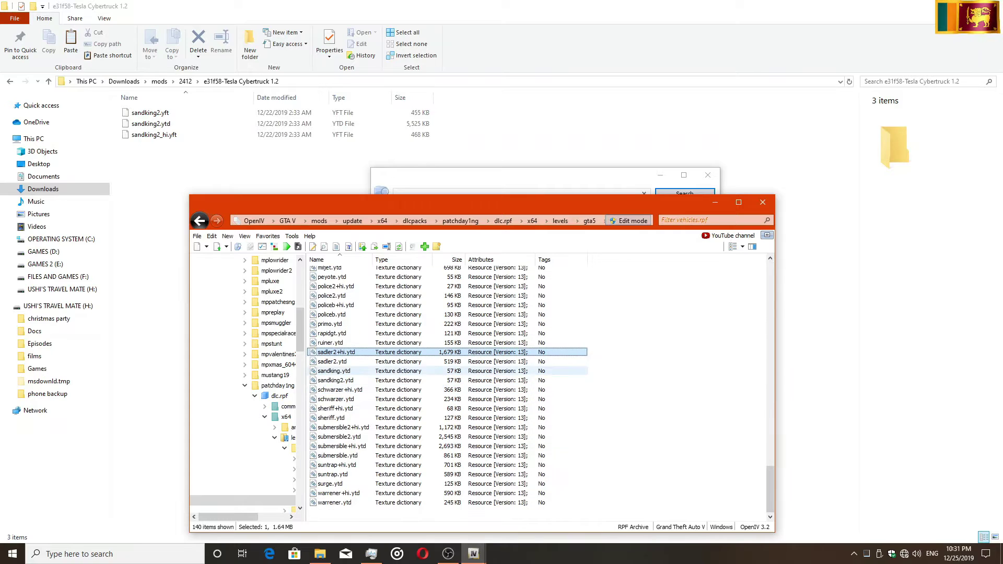
key(s)
key(s)
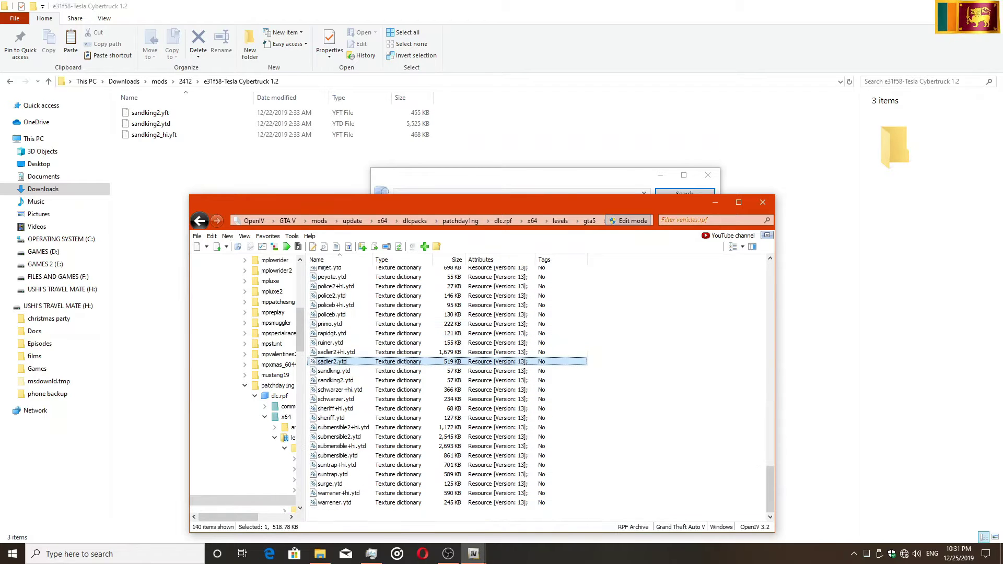
key(s)
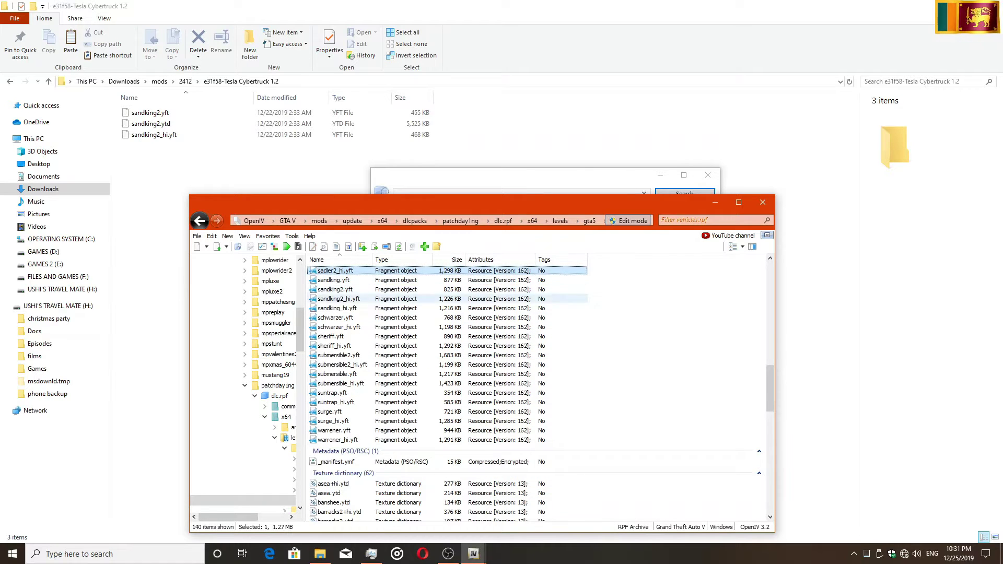
click(335, 290)
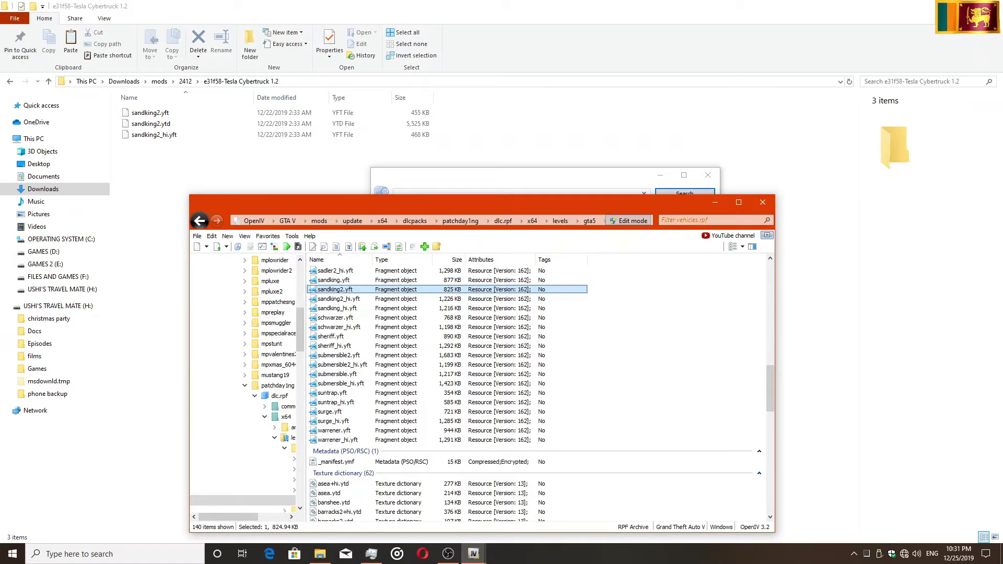
Preview the original sandking2.yft in the model viewer, view the truck from another side and close the preview
double_click(335, 290)
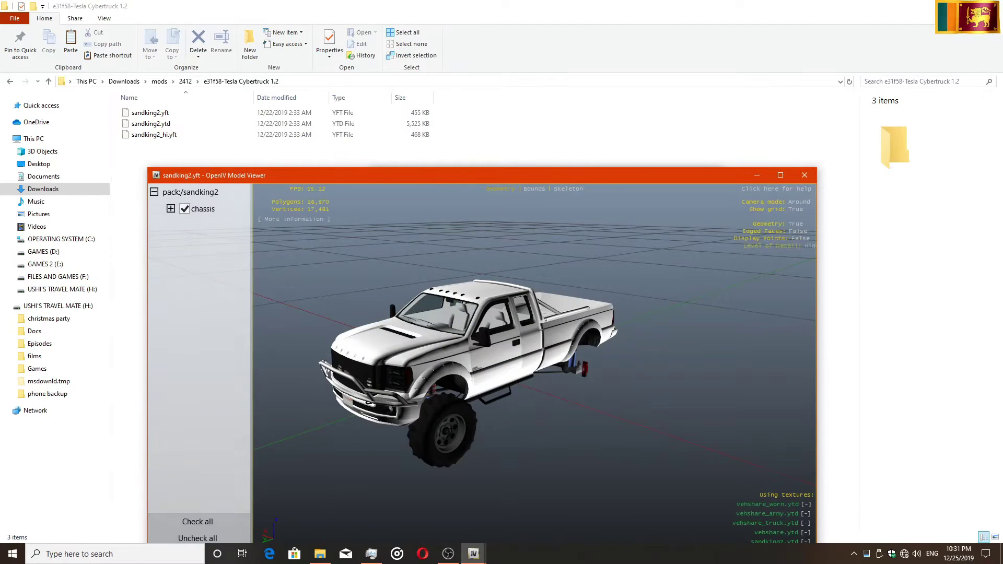
drag(535, 366, 418, 366)
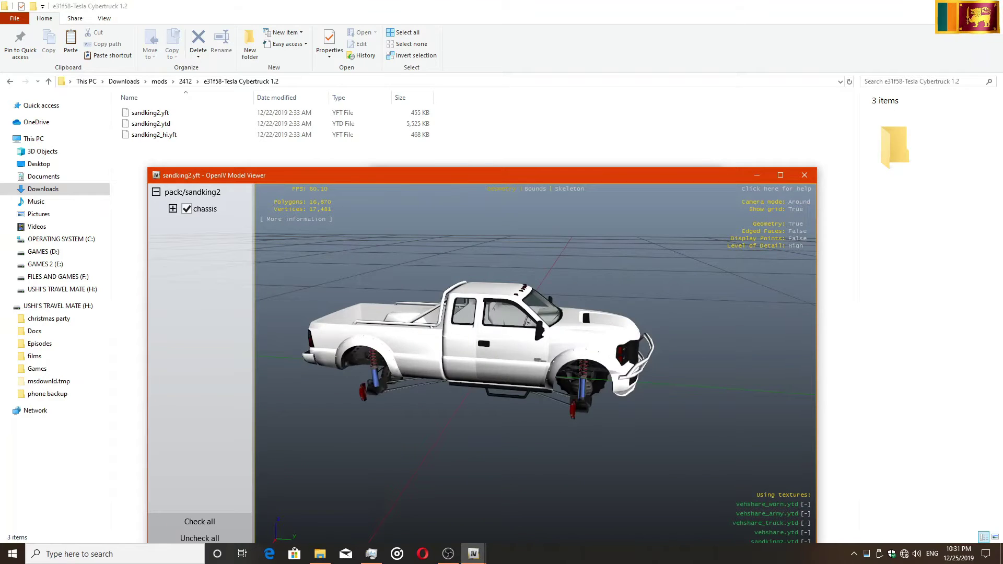
click(804, 175)
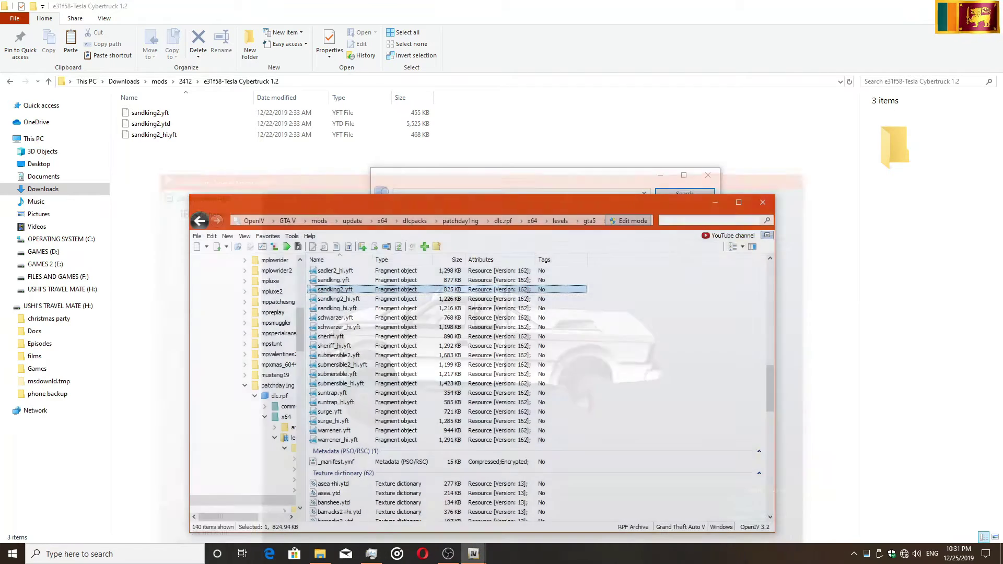
Replace the sandking2 files in vehicles.rpf with sandking2.yft, sandking2.ytd and sandking2_hi.yft from the e31f58-Tesla Cybertruck 1.2 folder
drag(586, 231, 600, 200)
click(735, 197)
drag(146, 178, 192, 107)
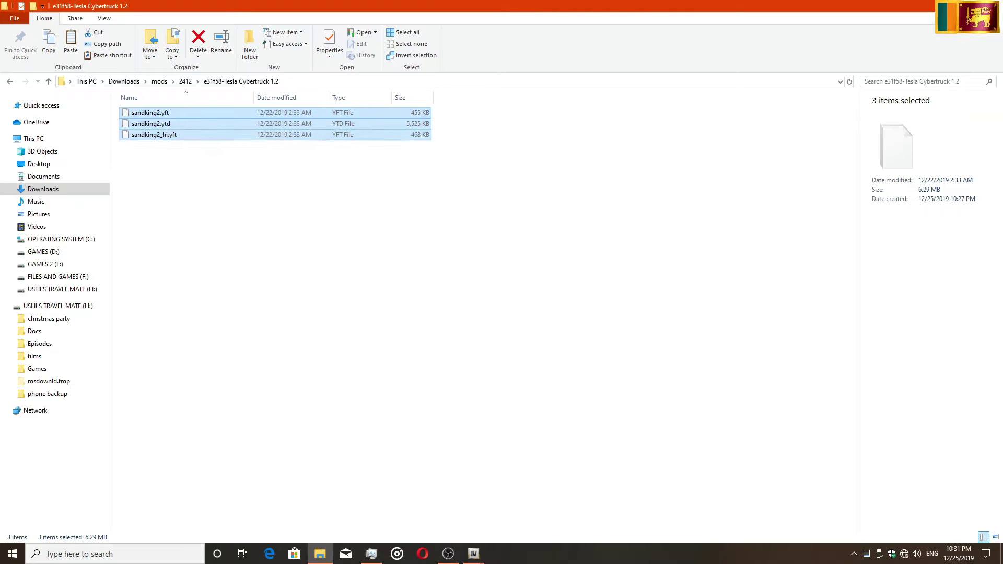
mouse_move(474, 553)
click(418, 504)
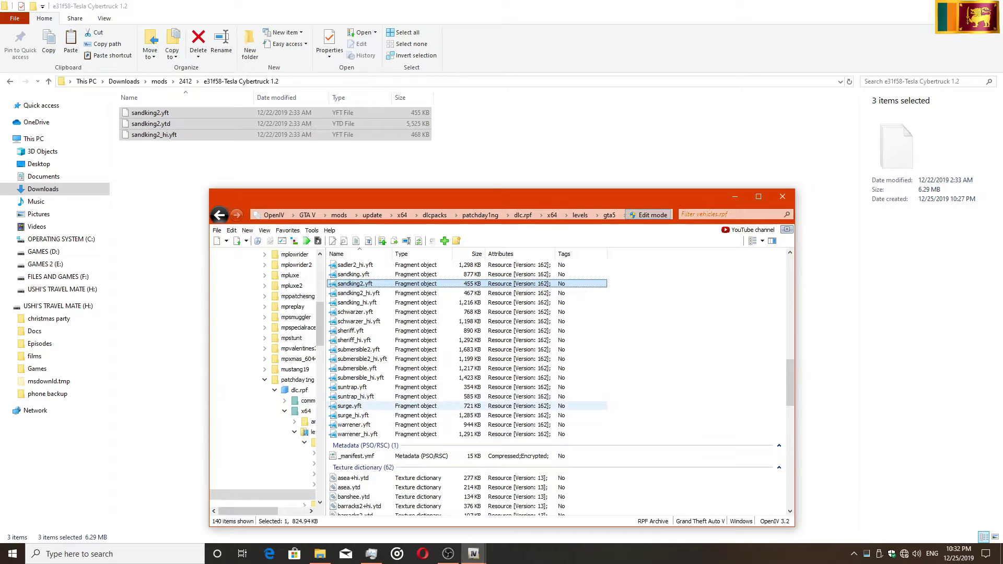
Look over the other vehicle files in vehicles.rpf and close OpenIV
scroll(470, 389, up, 3)
scroll(465, 397, up, 15)
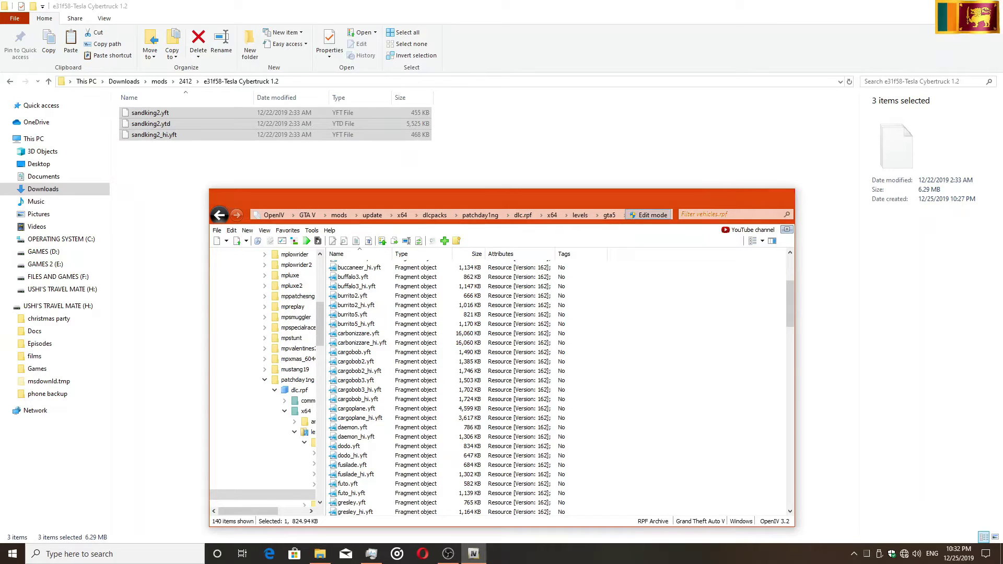
click(782, 197)
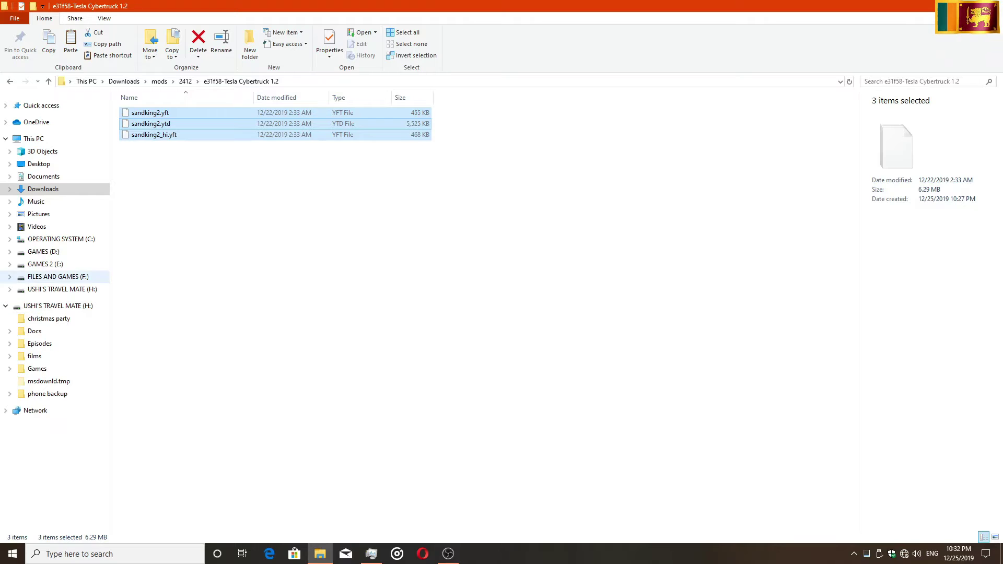
Open the Grand Theft Auto V mod1 folder on the FILES AND GAMES (F:) drive and launch the game
click(58, 276)
double_click(220, 112)
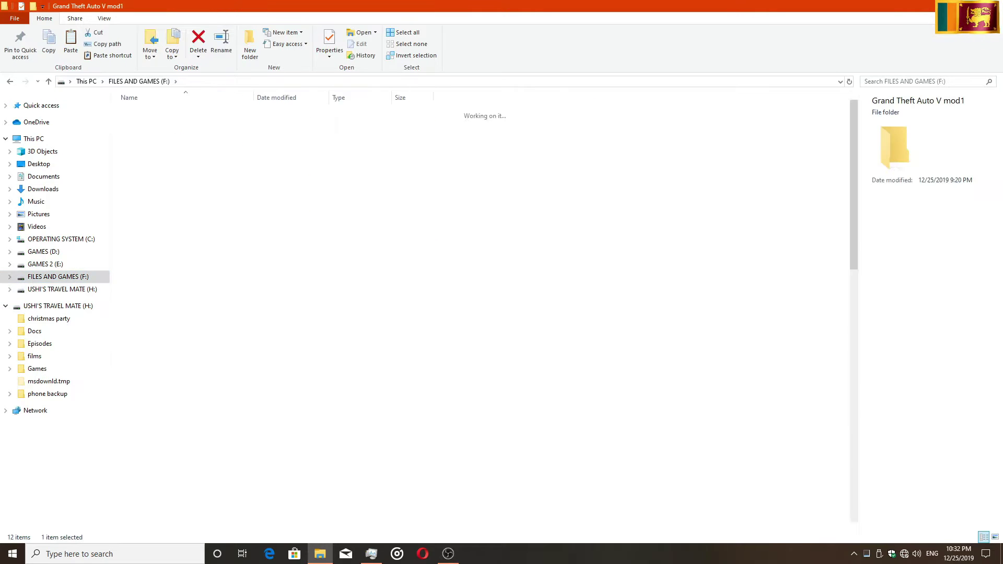
double_click(152, 405)
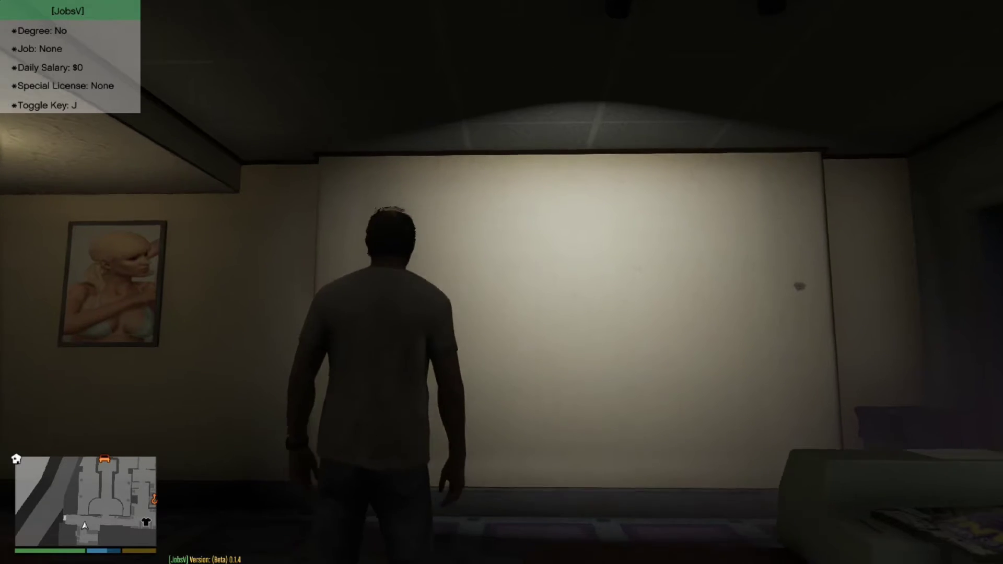
key(w)
key(w)
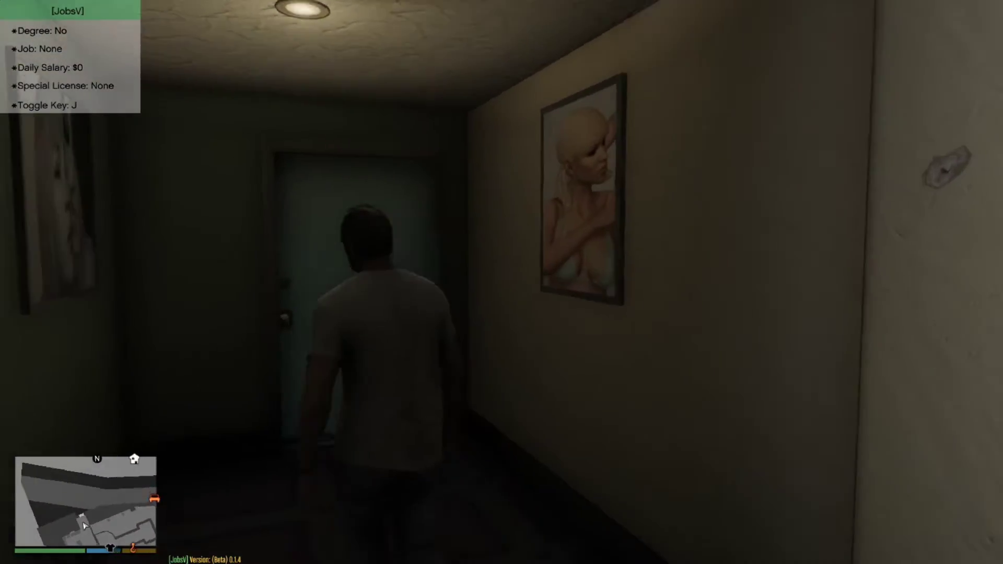
key(w)
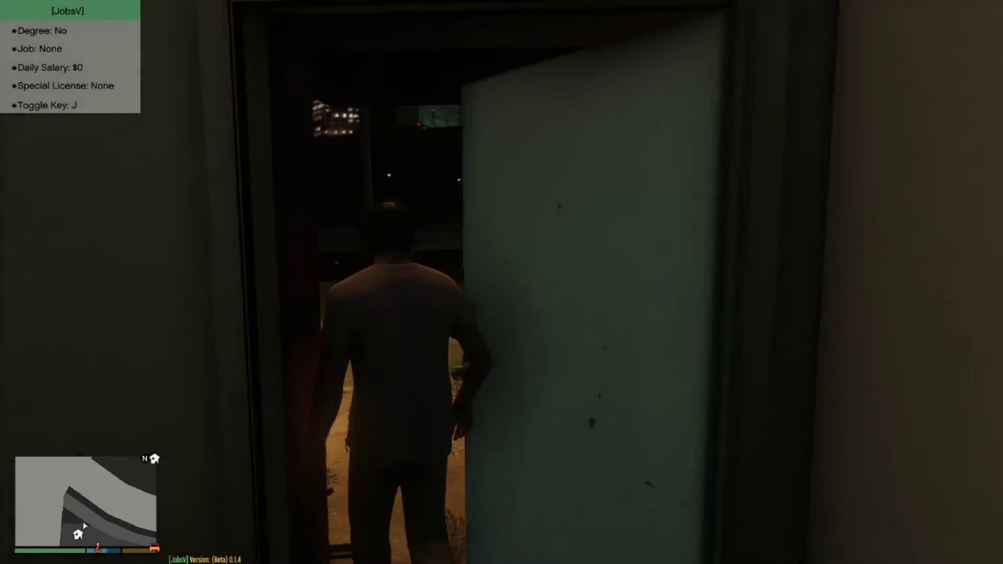
Walk out of the building onto the street and open the vehicle options of the Enhanced Native Trainer
key(w)
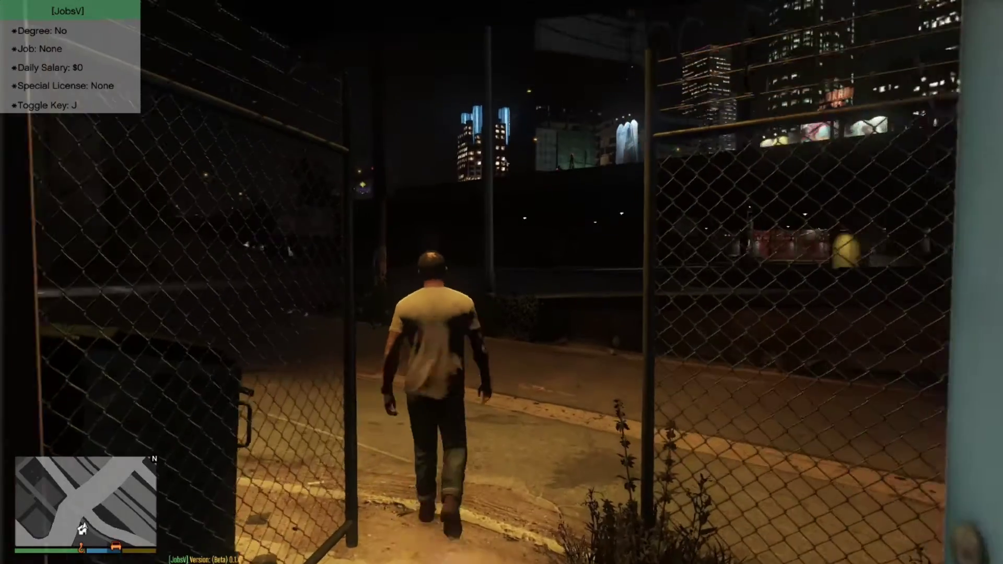
key(w)
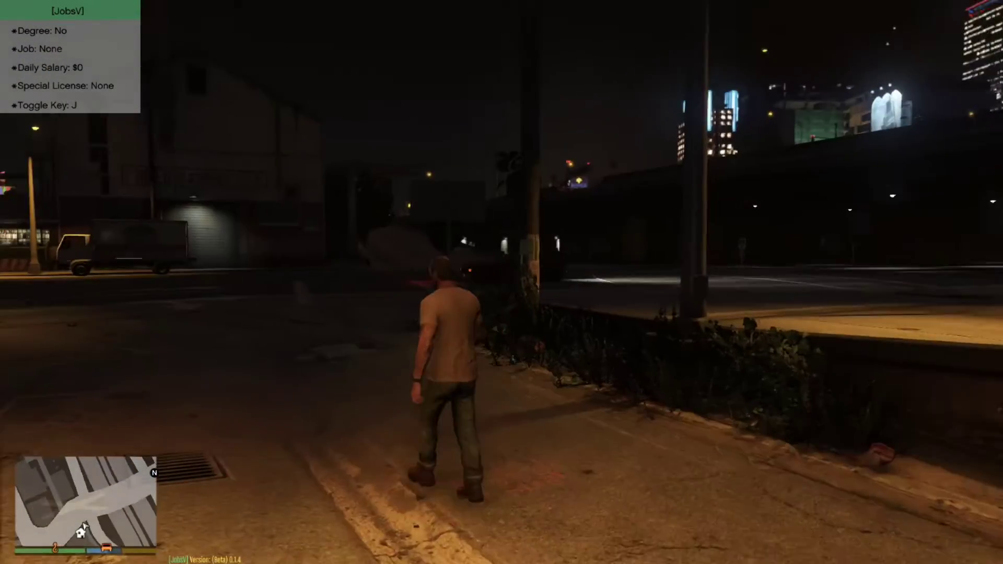
key(F4)
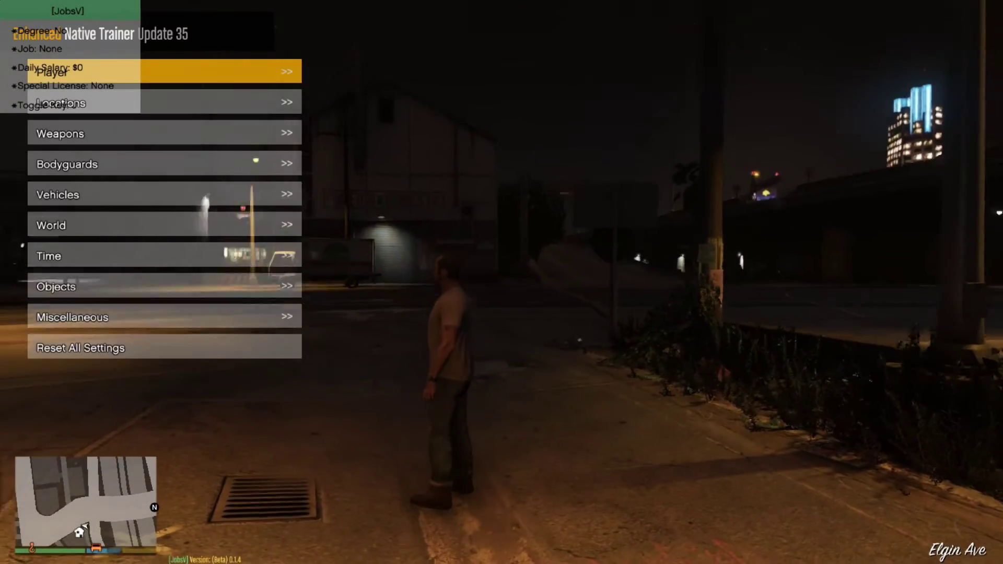
key(Down)
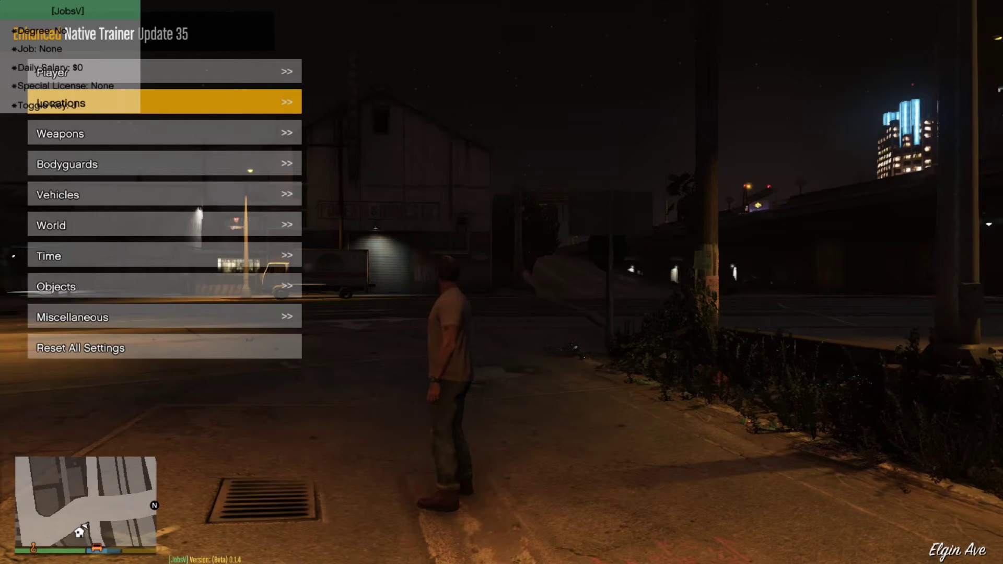
key(Down)
key(Down)
key(Down)
key(Return)
Spawn the vehicle sandking2 with the vehicle spawner by entering its name manually
key(Down)
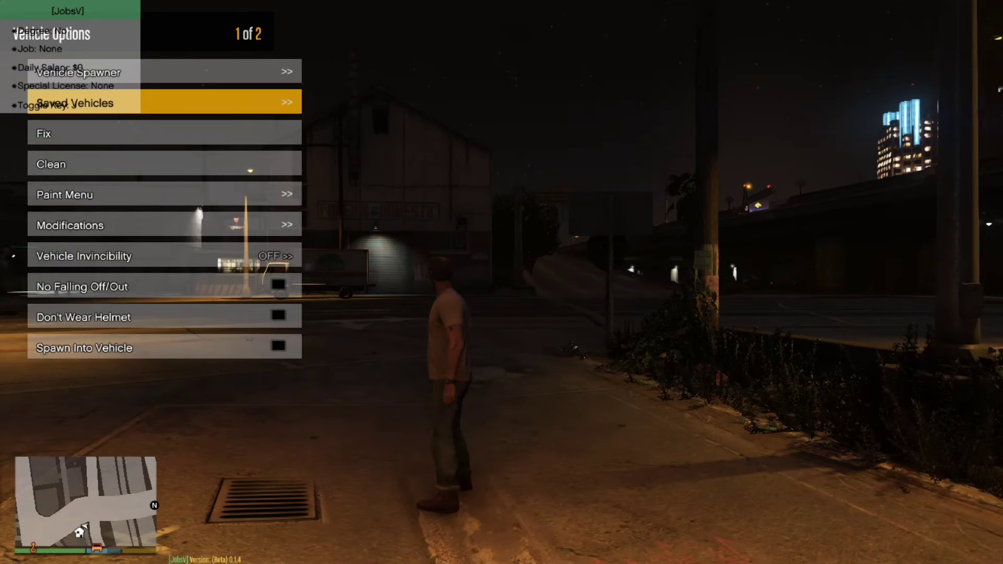
key(Up)
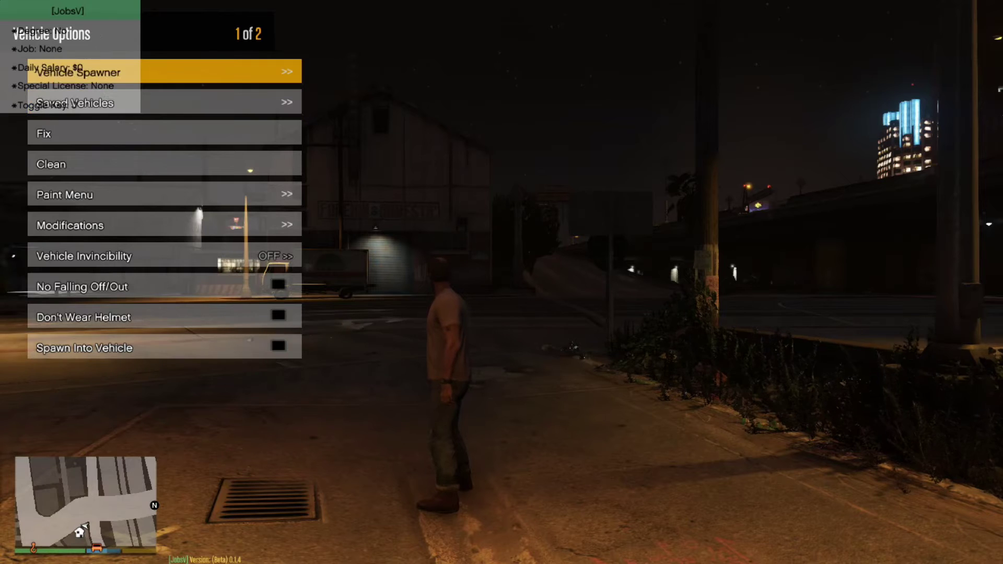
key(Return)
key(Up)
key(Return)
text(sandking2)
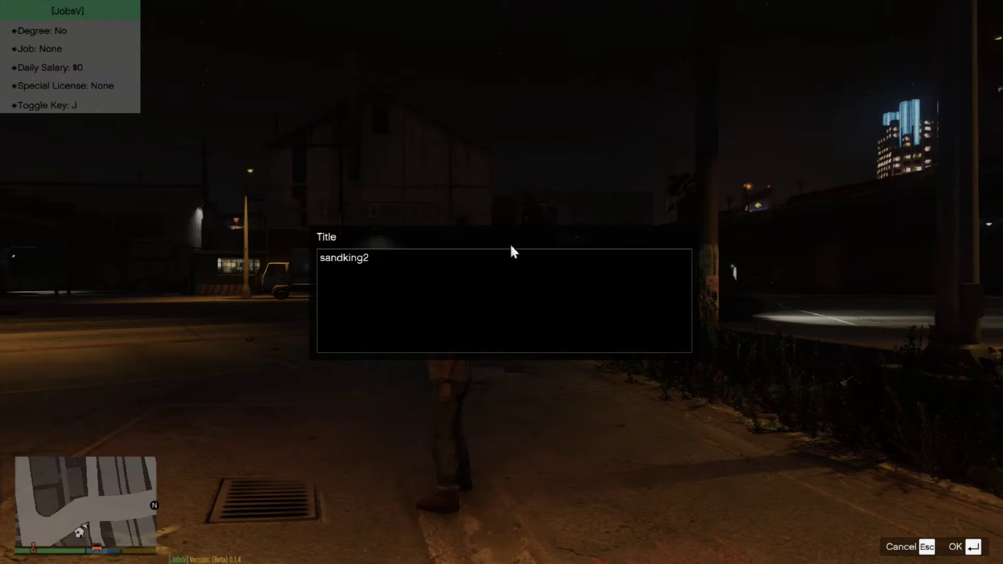
key(Return)
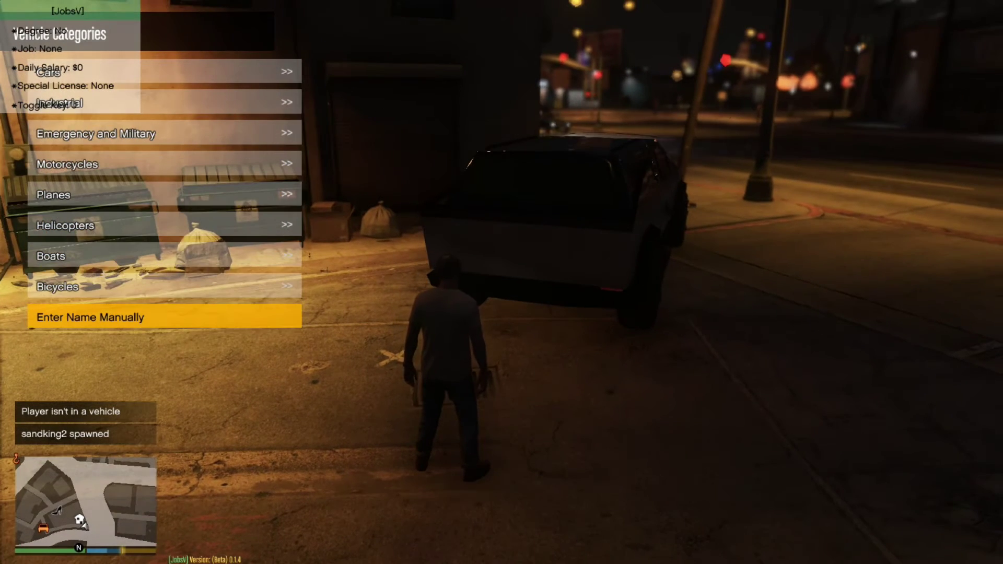
Walk around the spawned Cybertruck to examine its side and front
key(w)
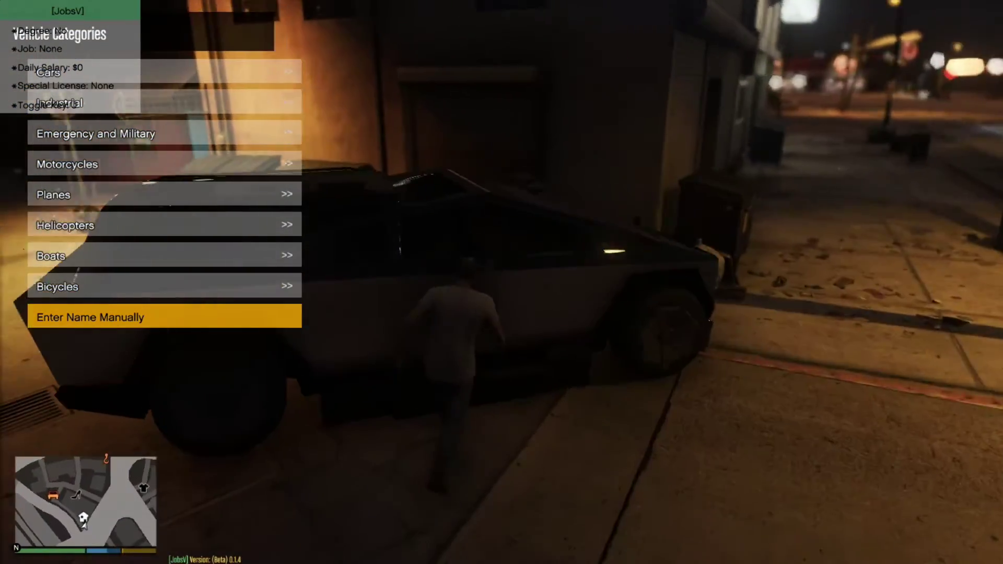
key(d)
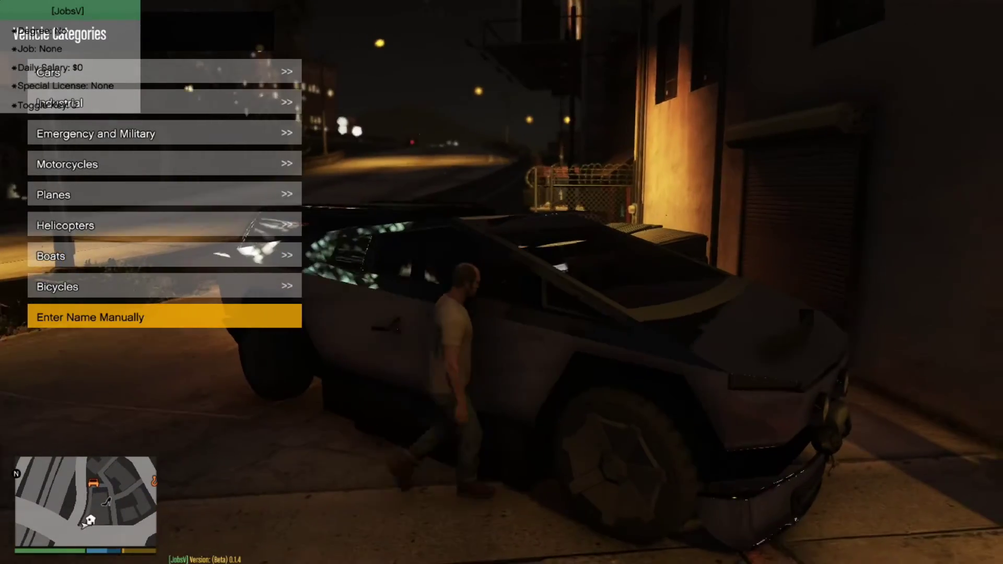
key(w)
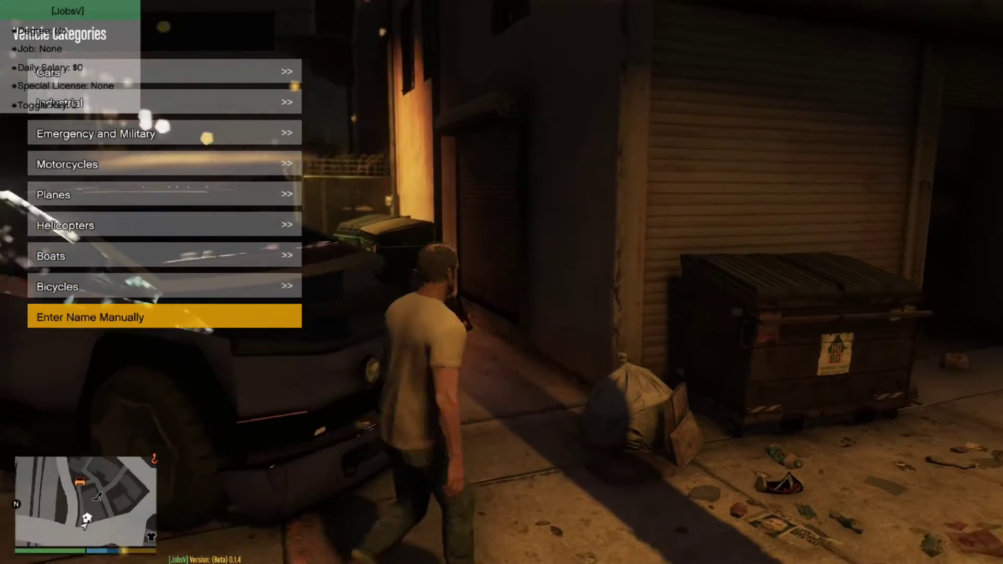
key(w)
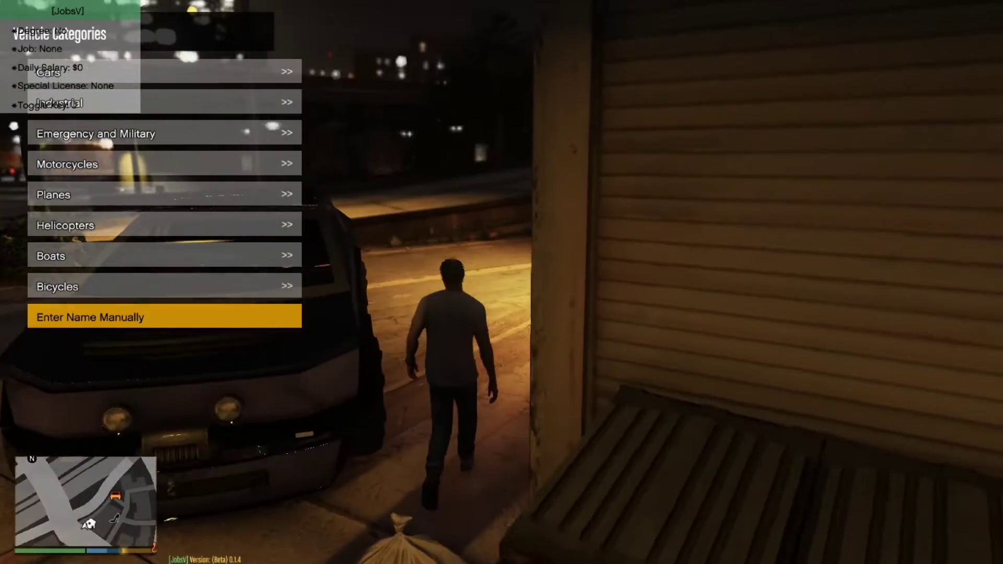
Get into the Cybertruck, drive it a short way to the edge of the street and stop
key(f)
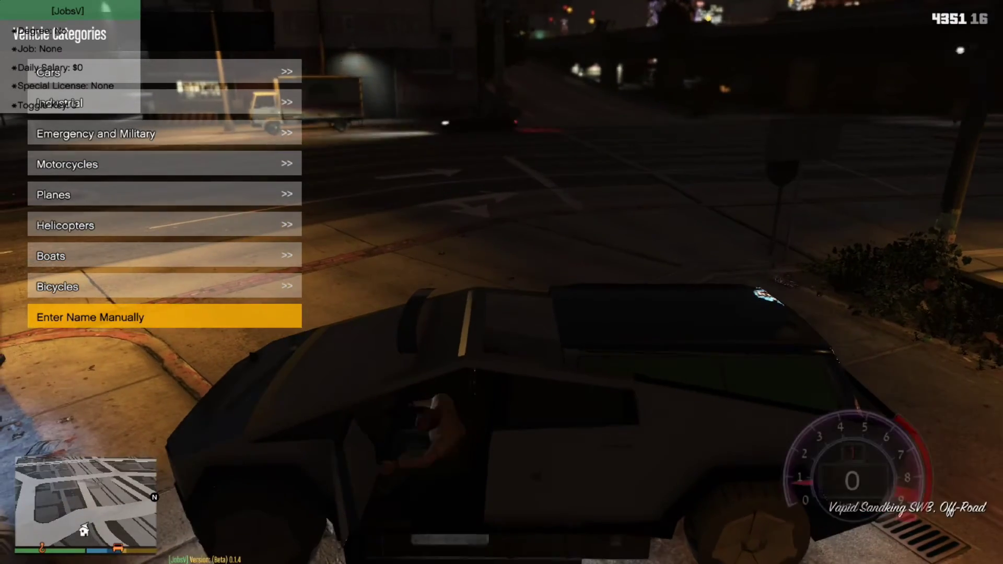
key(s)
key(w)
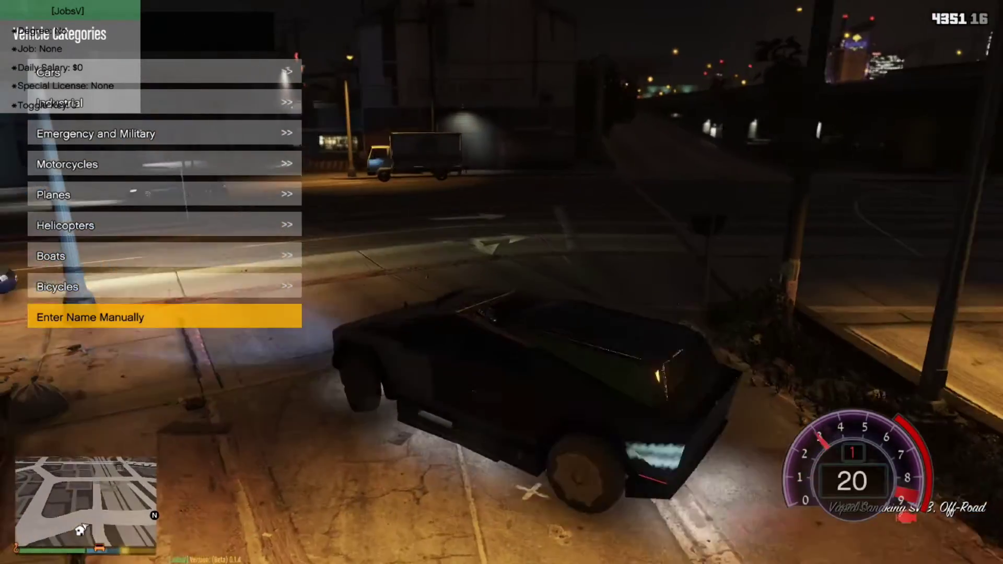
key(s)
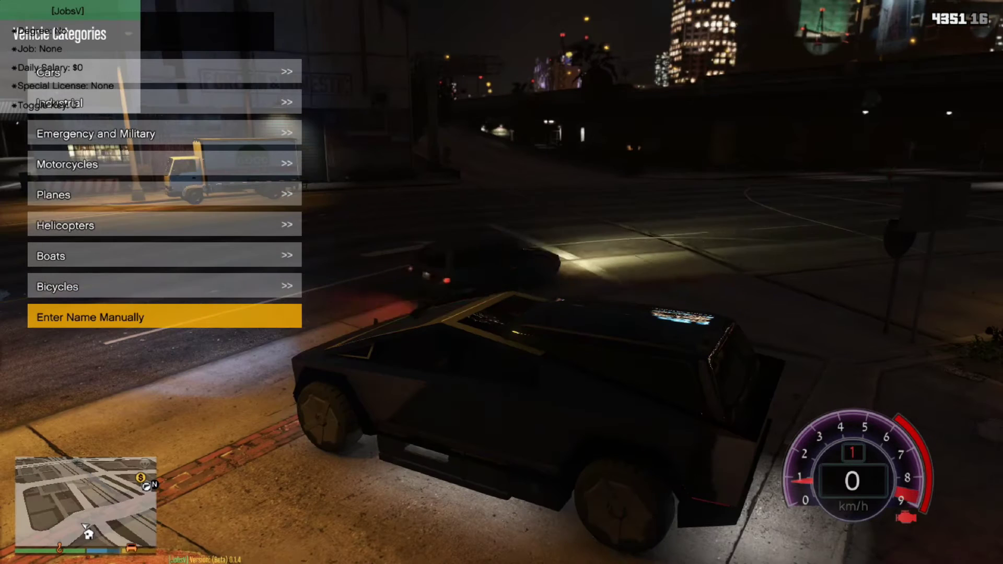
Repair and clean the Cybertruck with the trainer's vehicle options
key(Up)
key(Up)
key(Up)
key(Up)
key(Up)
key(Up)
key(Up)
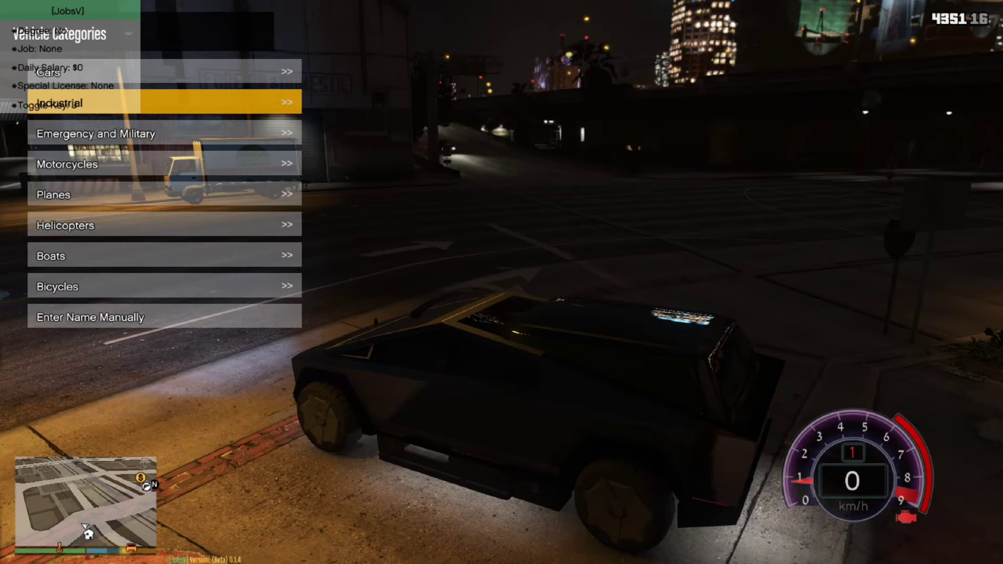
key(BackSpace)
key(Down)
key(Down)
key(Down)
key(Down)
key(Down)
Remove all upgrades from the Cybertruck in the trainer's vehicle modifications
key(Return)
key(Down)
key(Down)
key(Down)
key(Return)
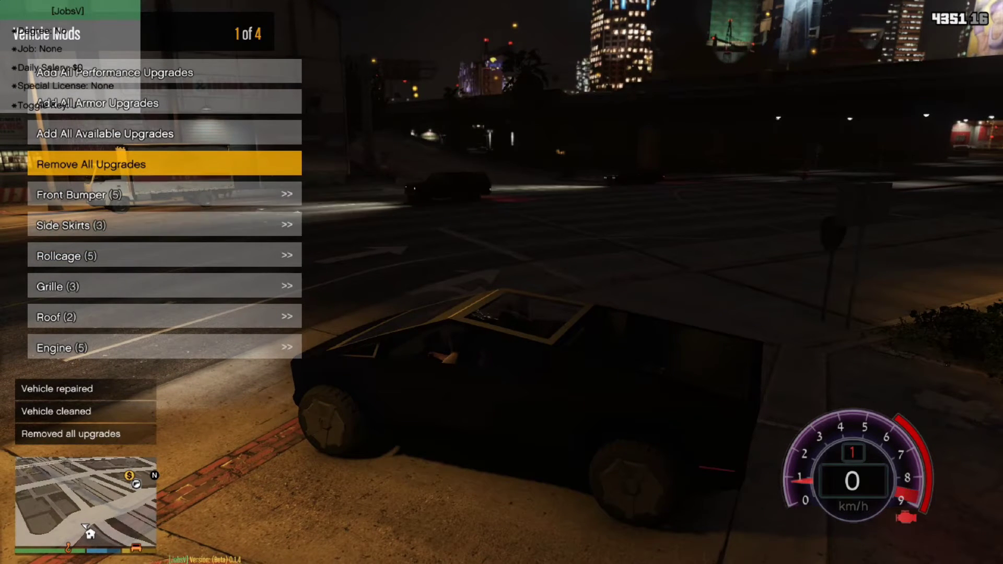
Return to the vehicle options and open the list of saved vehicles
key(BackSpace)
key(Up)
key(Up)
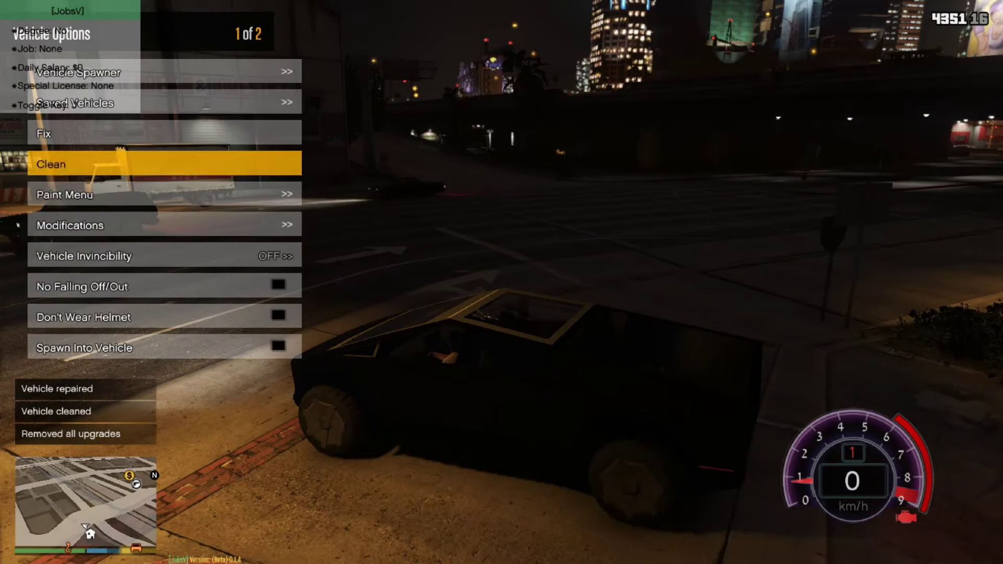
key(Up)
key(Up)
key(Return)
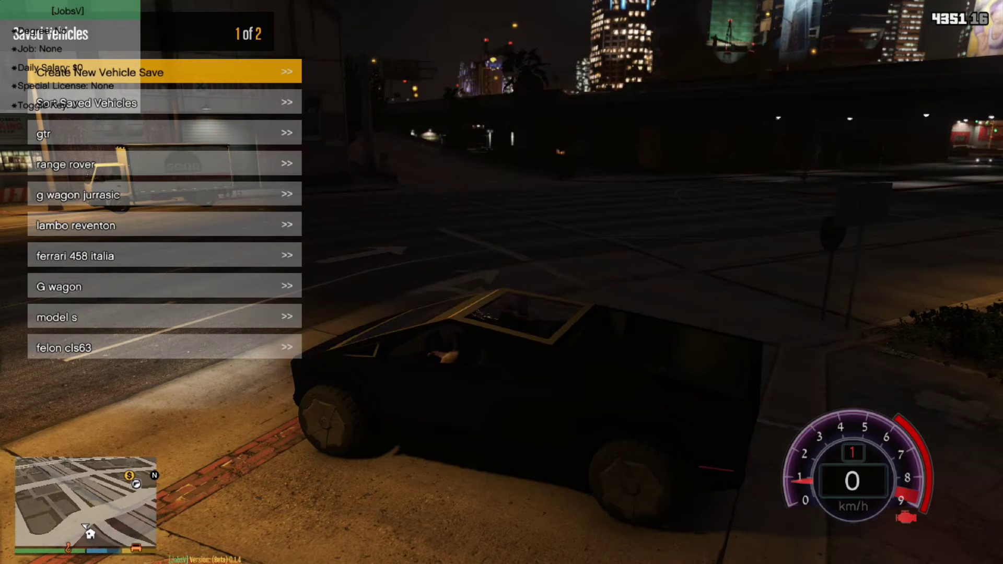
View the Cybertruck from behind and its interior in first person, and return to the outside view
key(c)
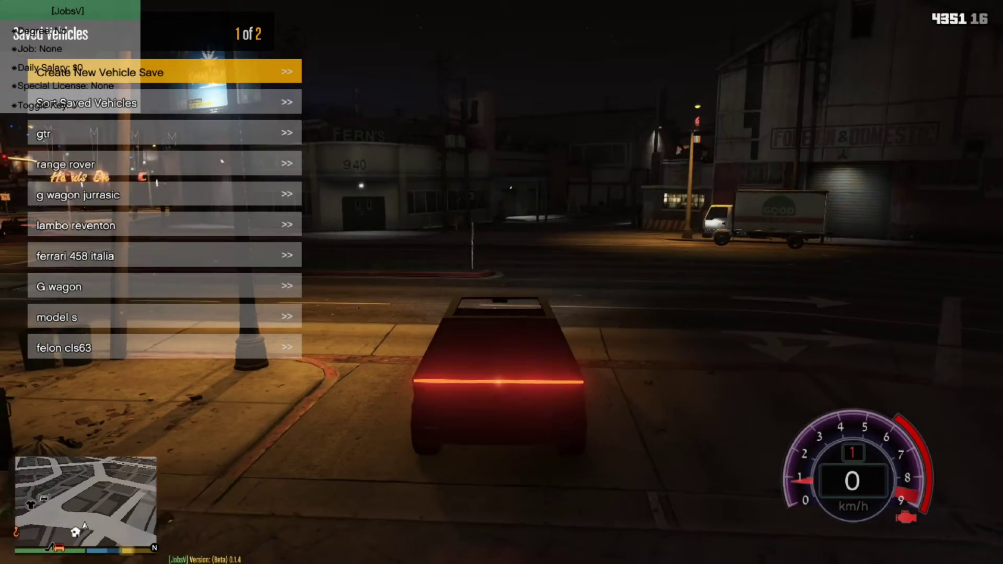
key(v)
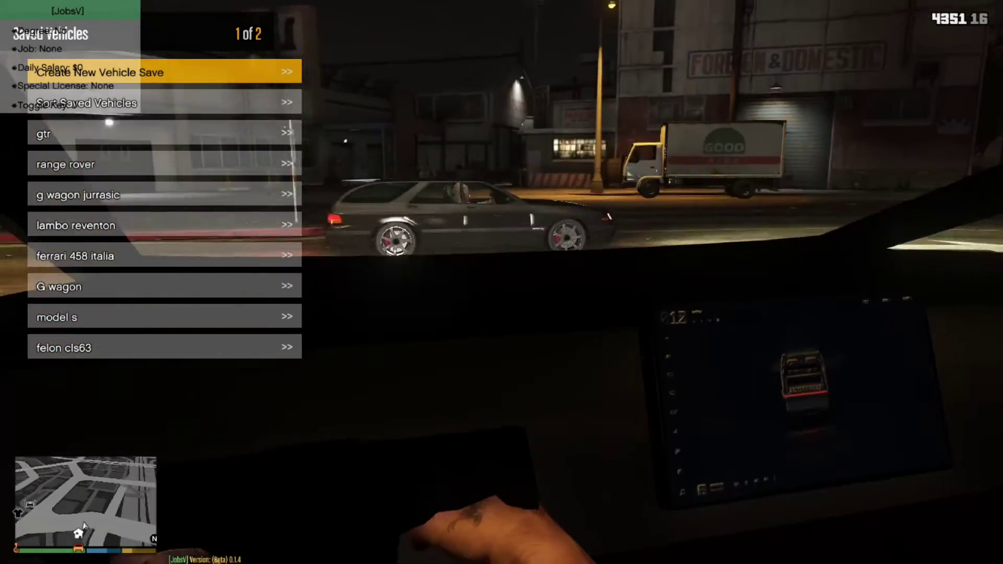
key(v)
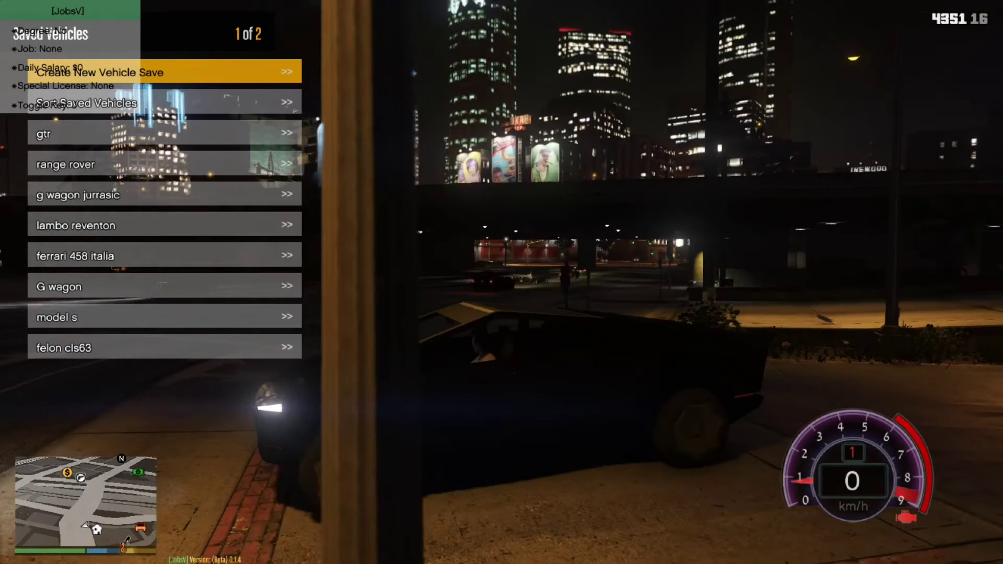
Test-drive the Cybertruck along the street and around the intersection by the overpass, reversing and turning toward the freeway entrance
key(w)
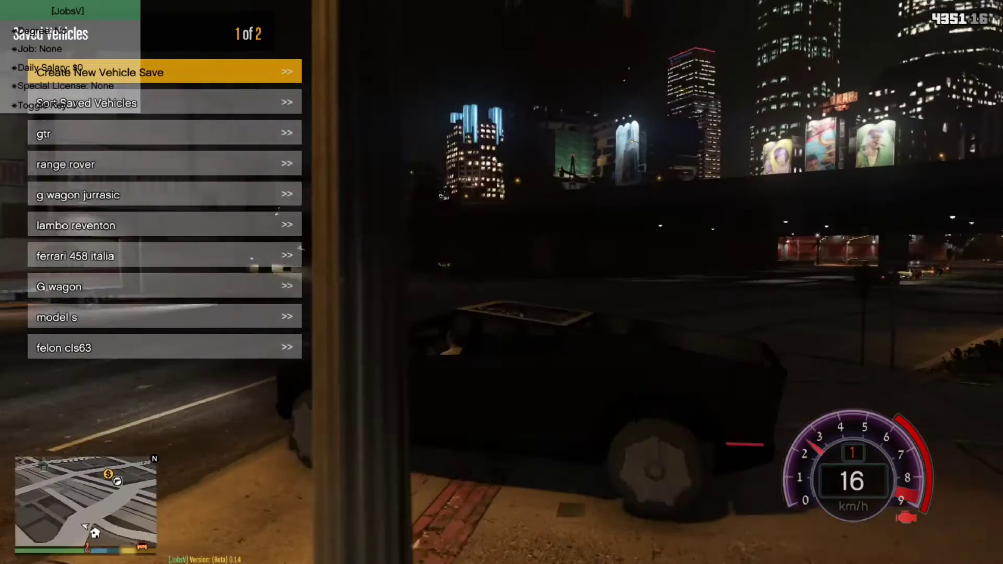
key(w)
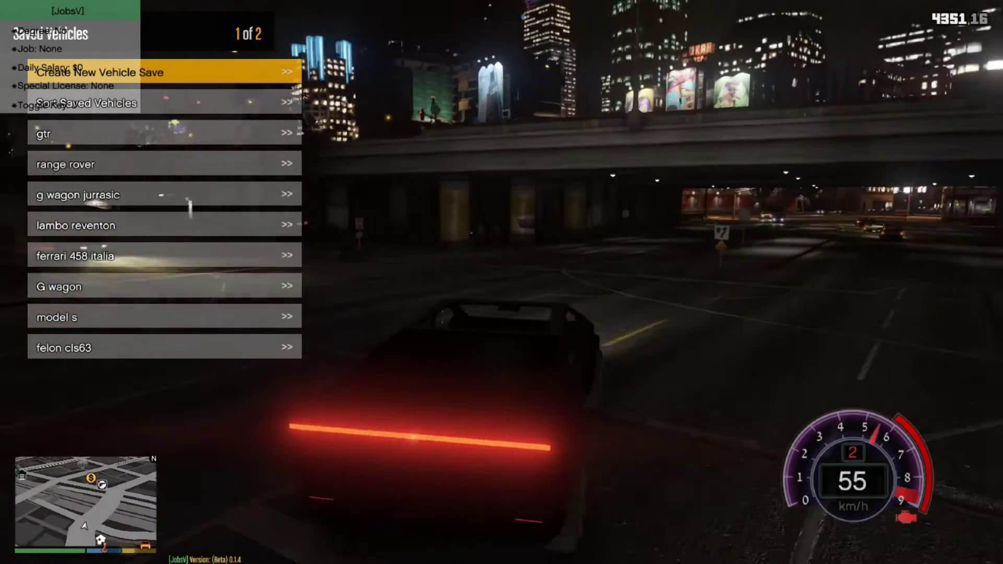
key(s)
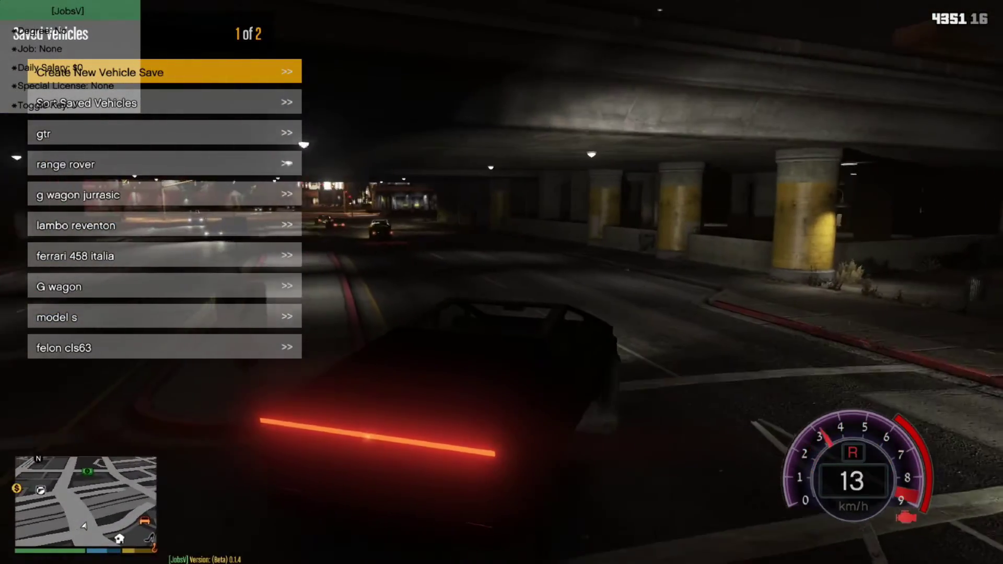
key(s)
key(a)
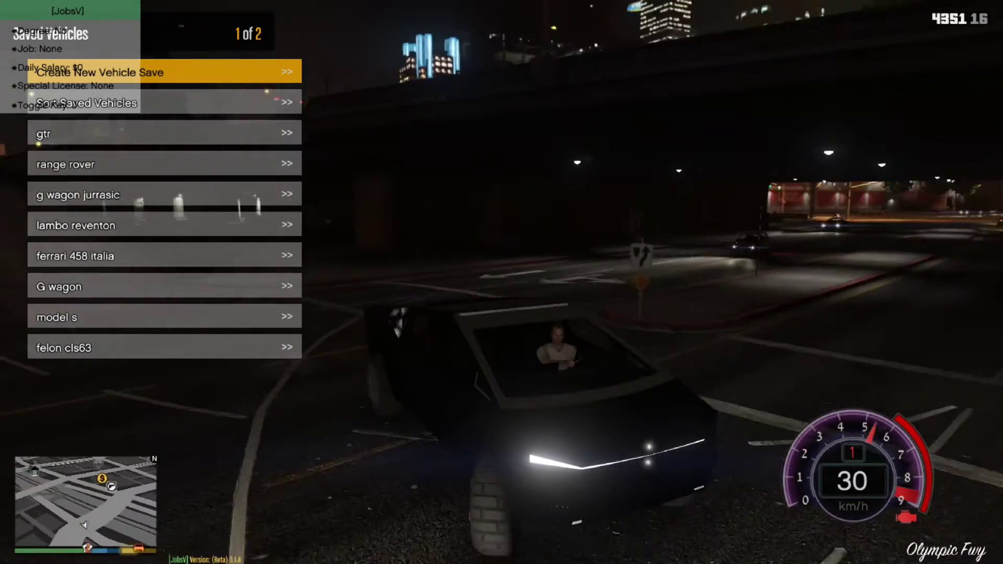
key(w)
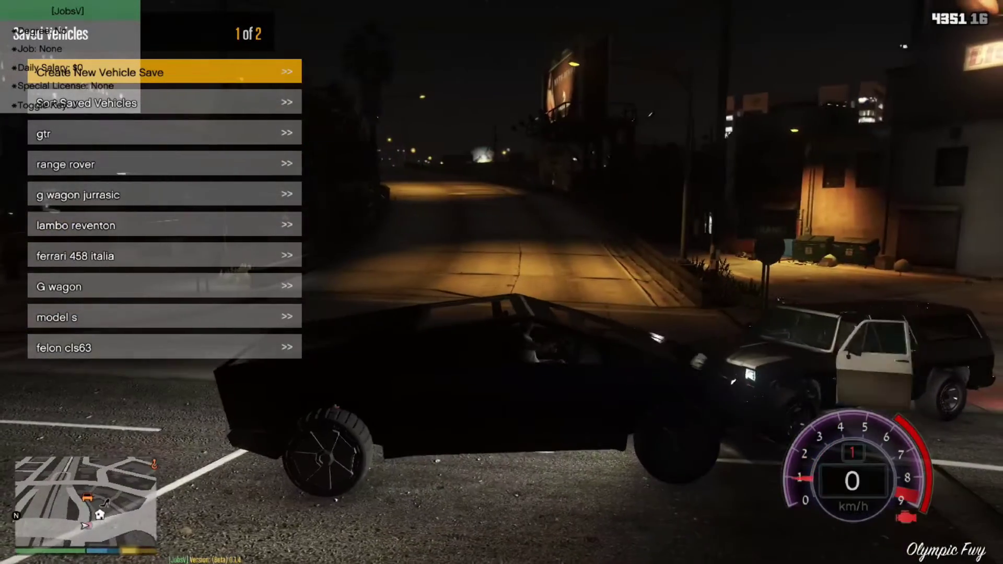
key(s)
key(w)
key(w)
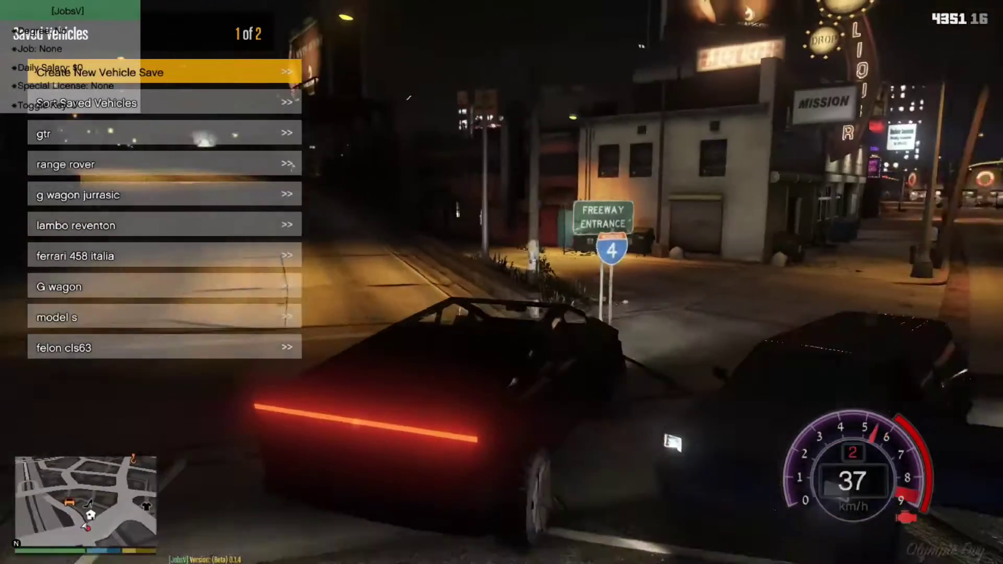
key(a)
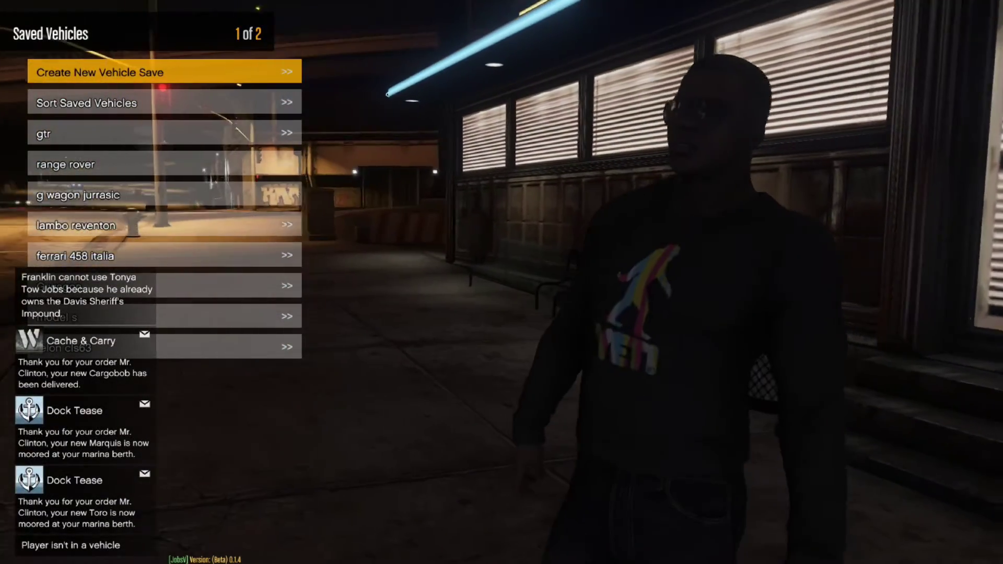
Close the saved vehicles list, walk Franklin along the sidewalk and reopen the trainer's main menu
key(BackSpace)
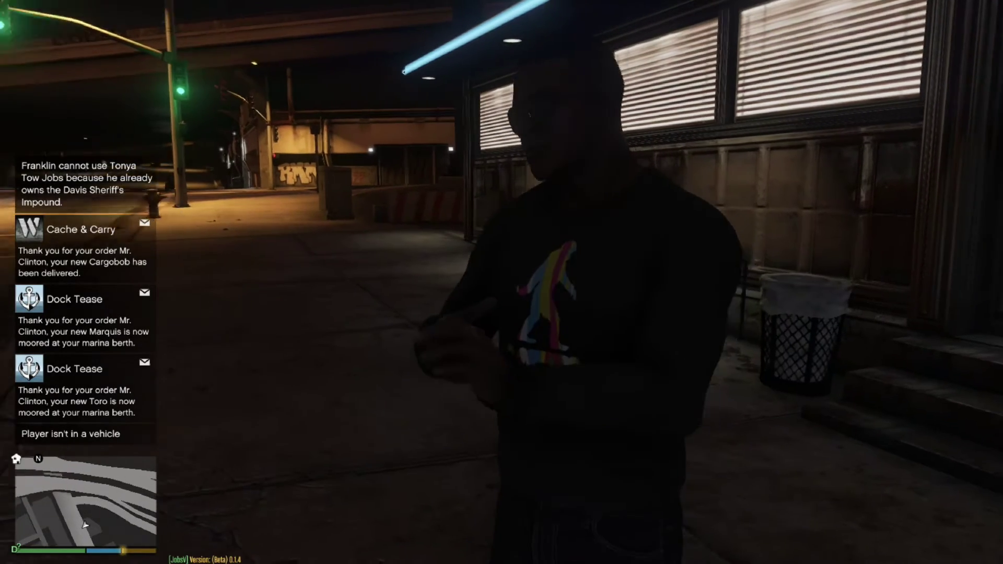
key(w)
key(w)
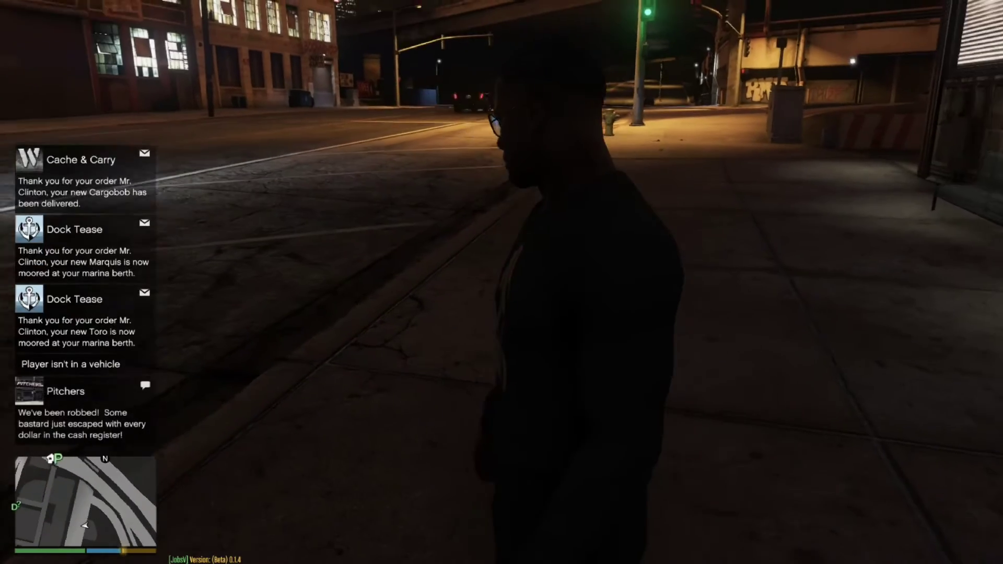
key(w)
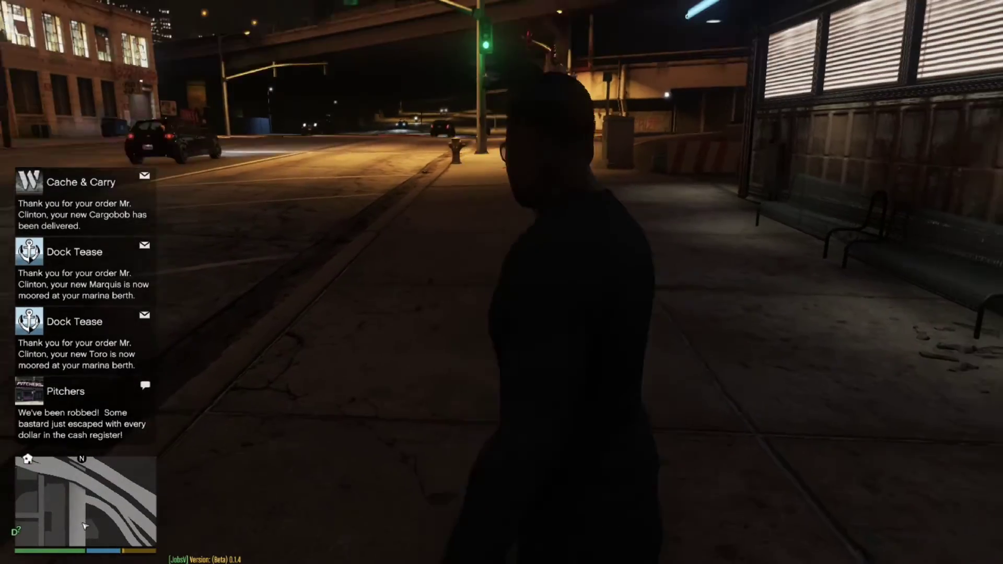
key(w)
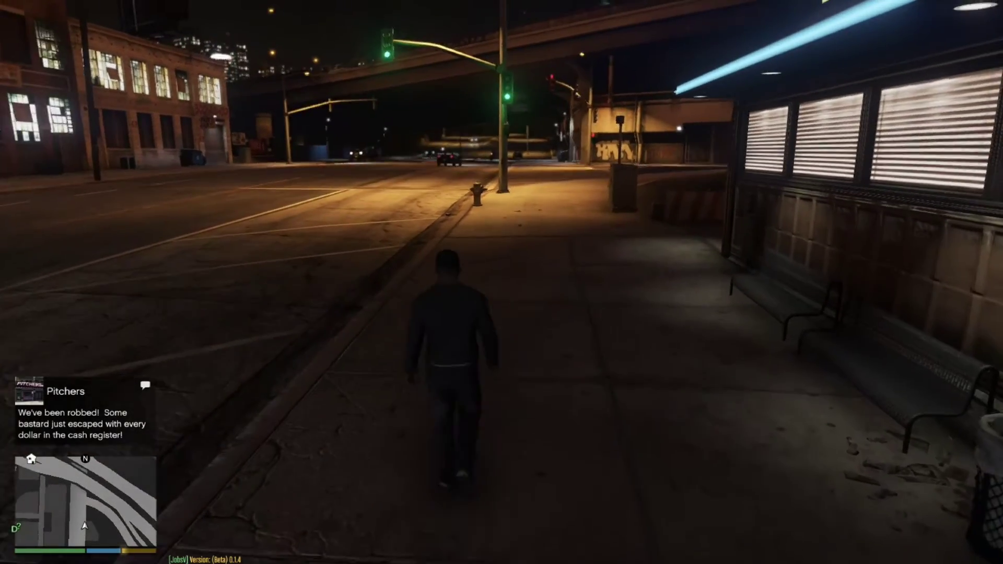
key(w)
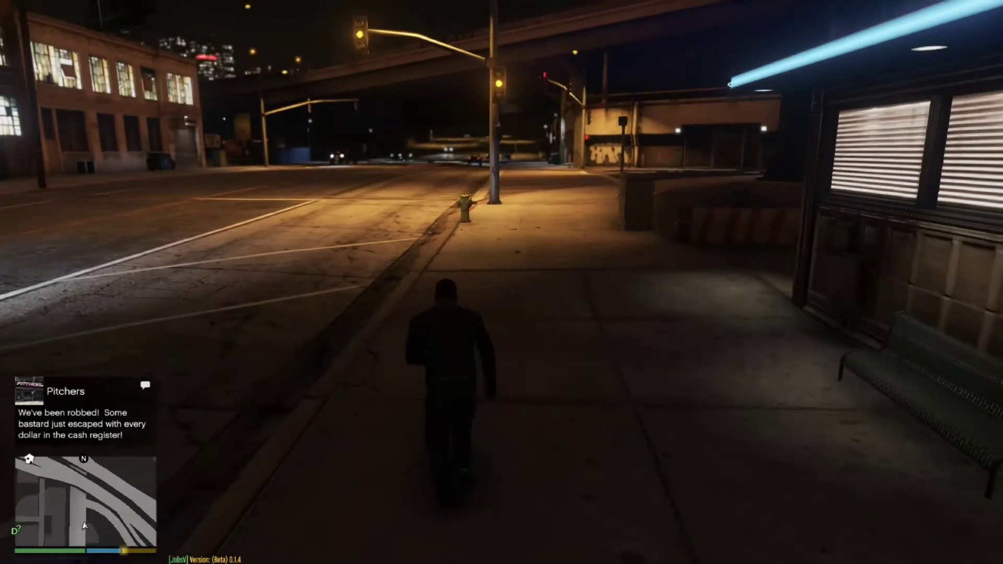
key(F4)
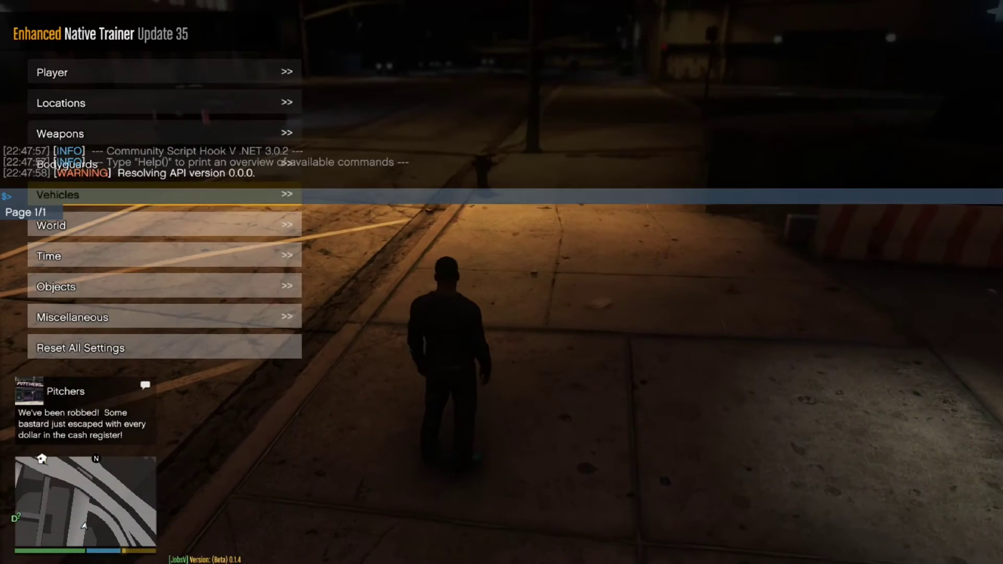
Close the script console and spawn a sandking2 through the trainer's vehicle spawner by entering its name manually
key(F4)
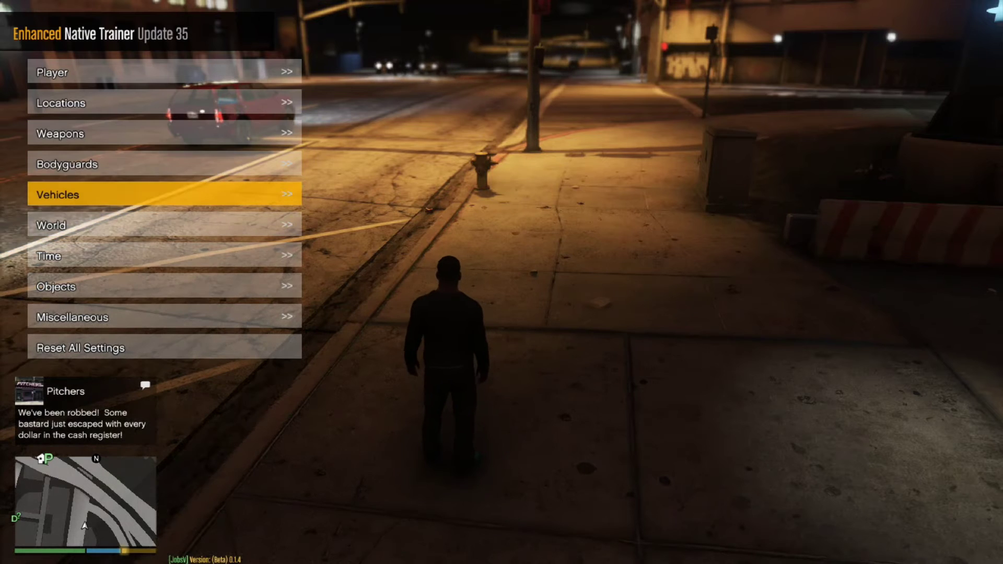
key(Return)
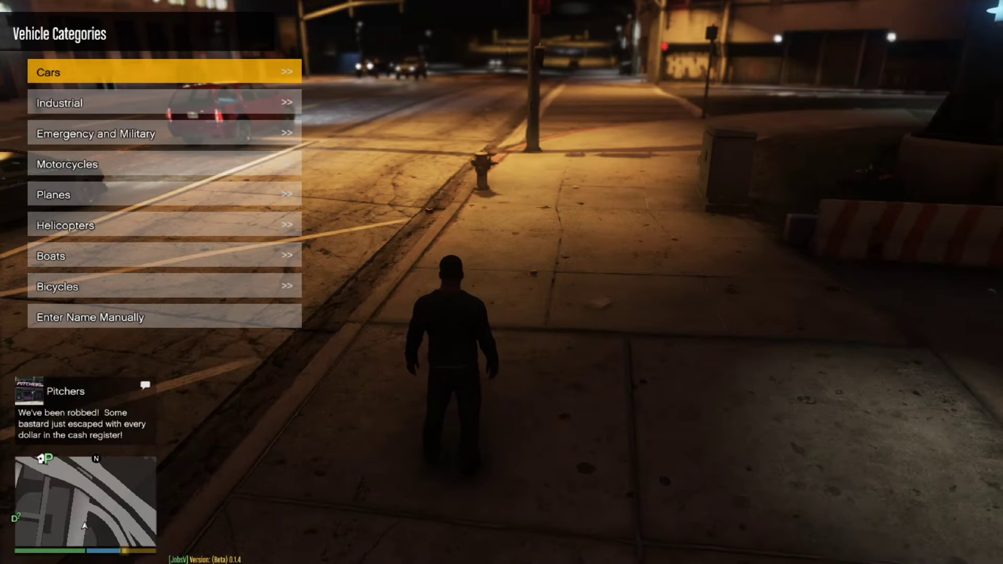
key(Up)
key(Return)
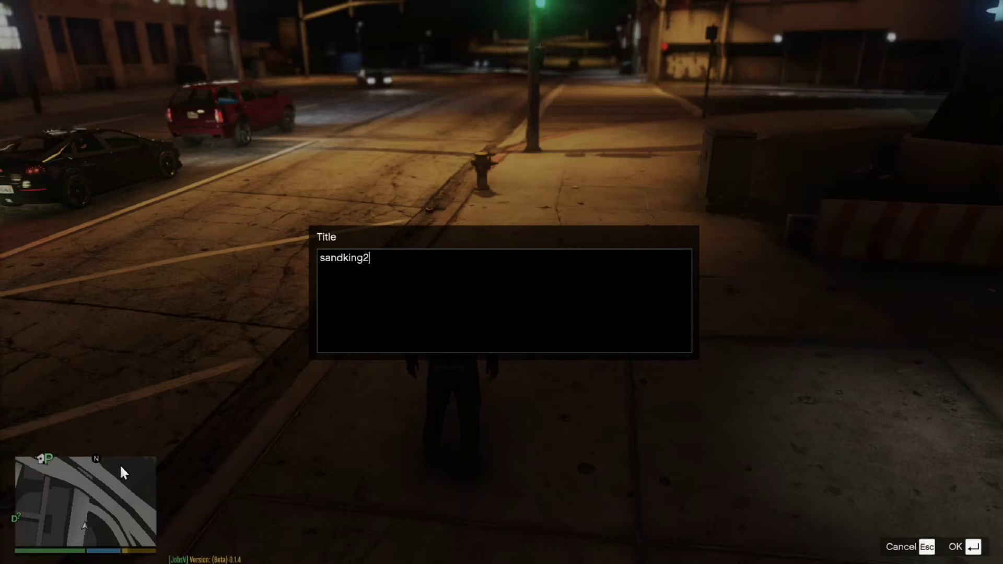
key(Return)
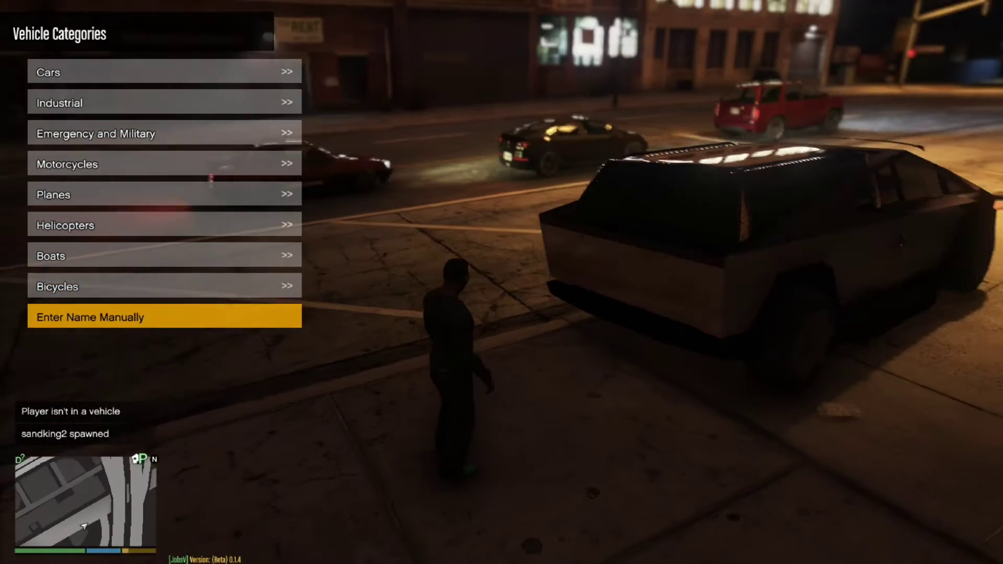
Walk Franklin around the spawned Cybertruck to examine its sides, front and rear
key(w)
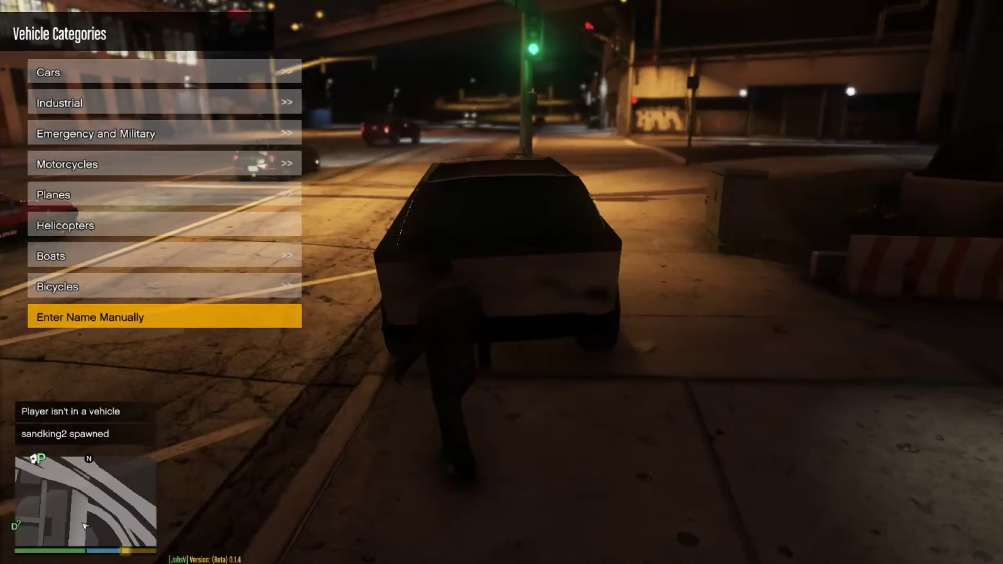
key(w)
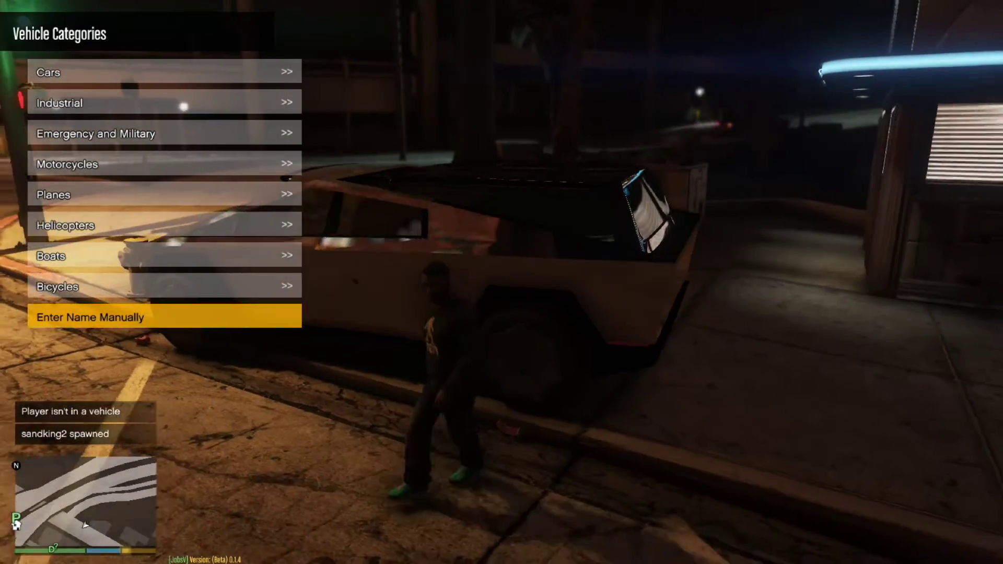
key(w)
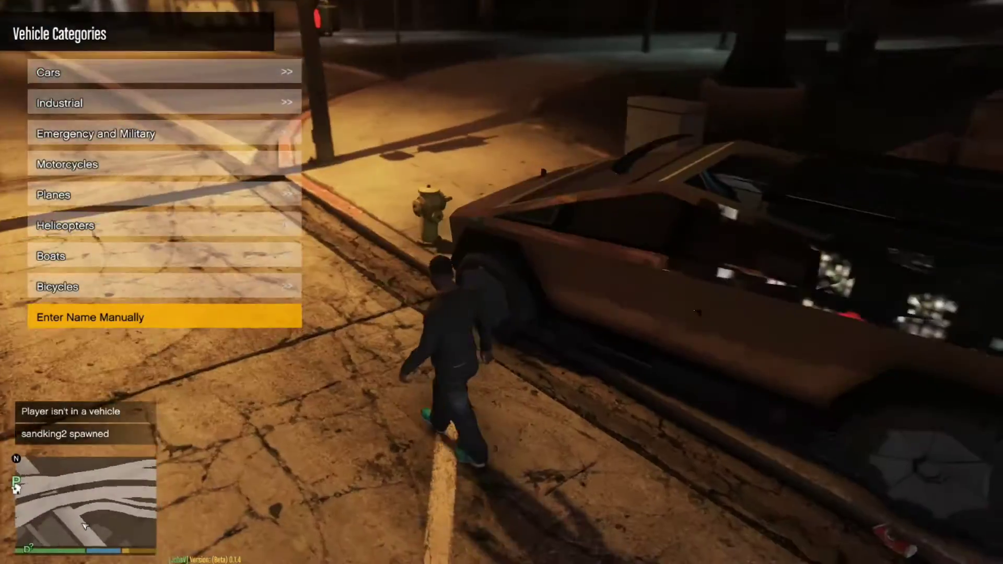
key(w)
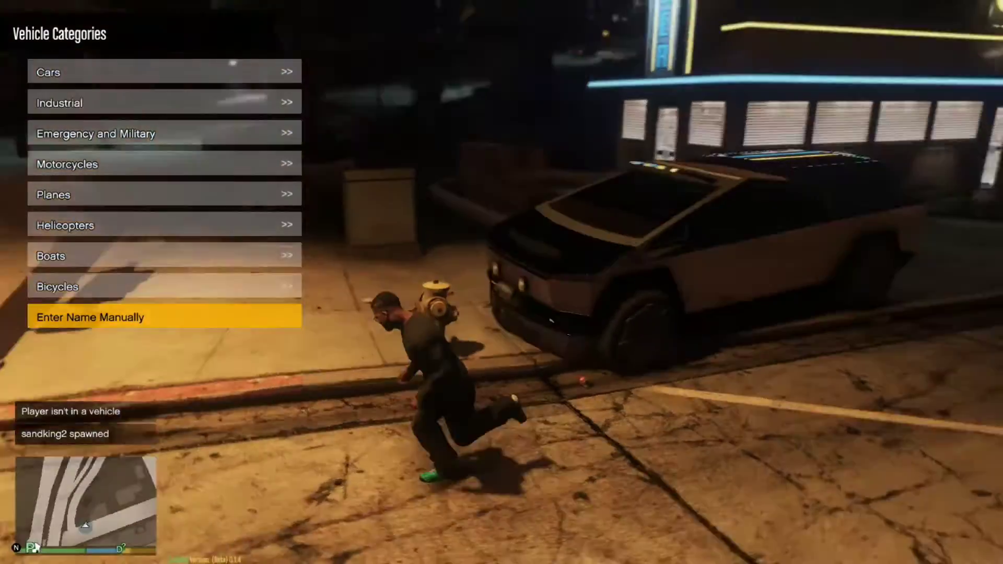
key(w)
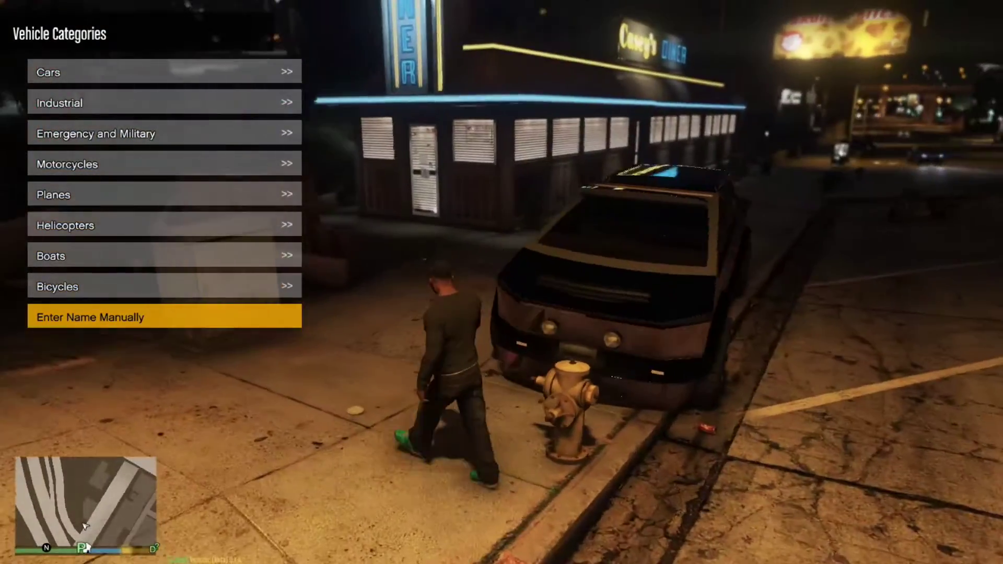
key(w)
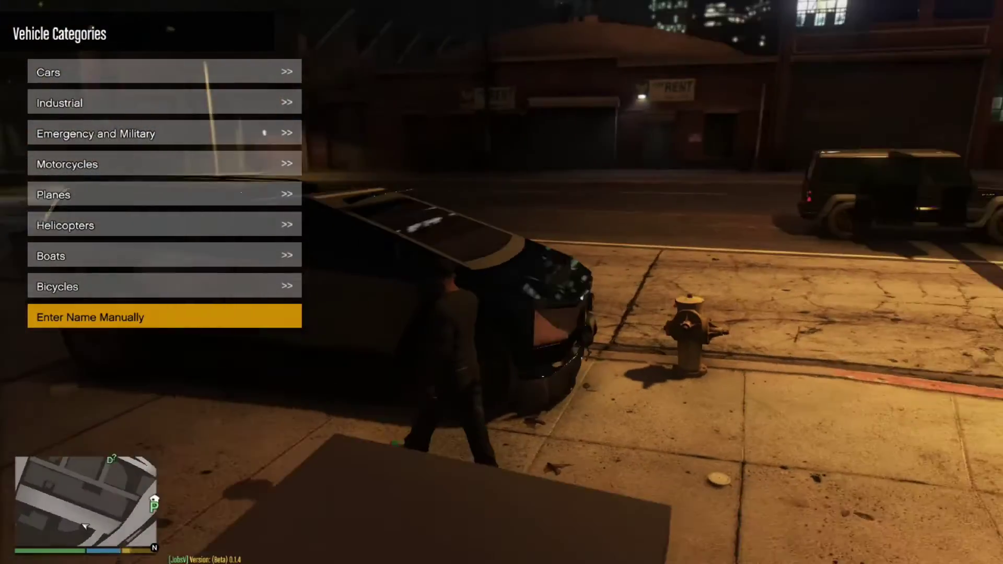
key(w)
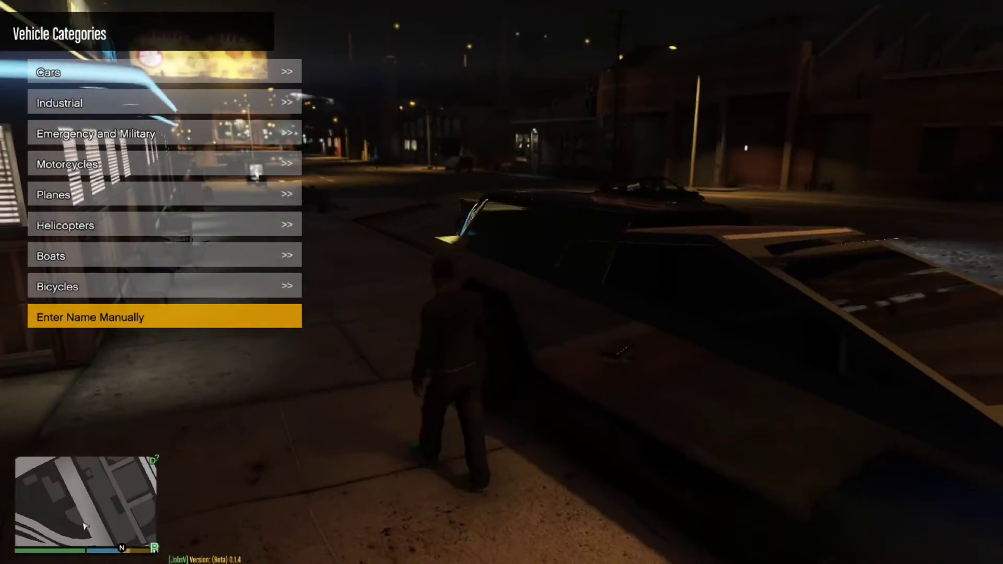
key(w)
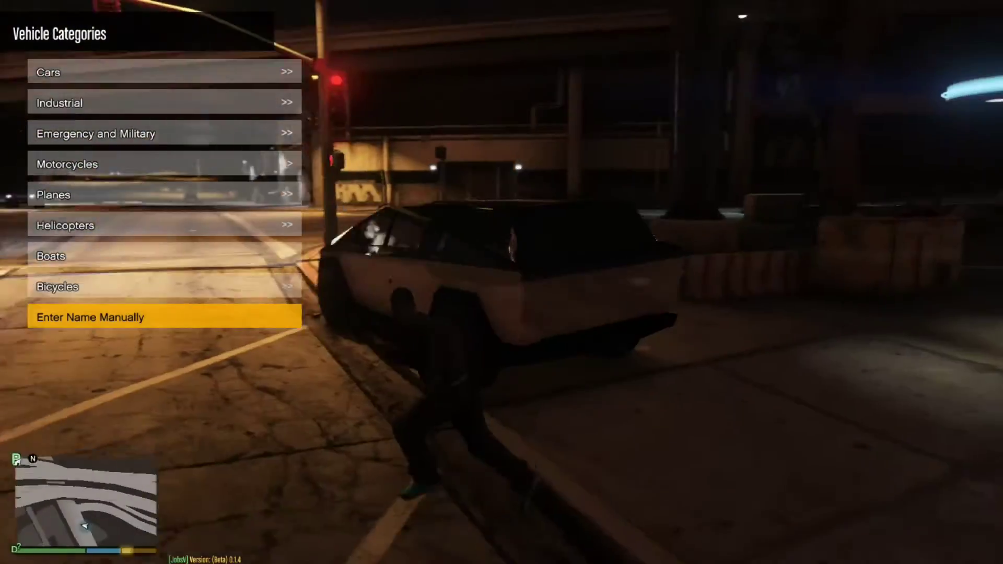
Get into the Cybertruck, repair and clean it with the trainer, and remove all its upgrades
key(w)
key(f)
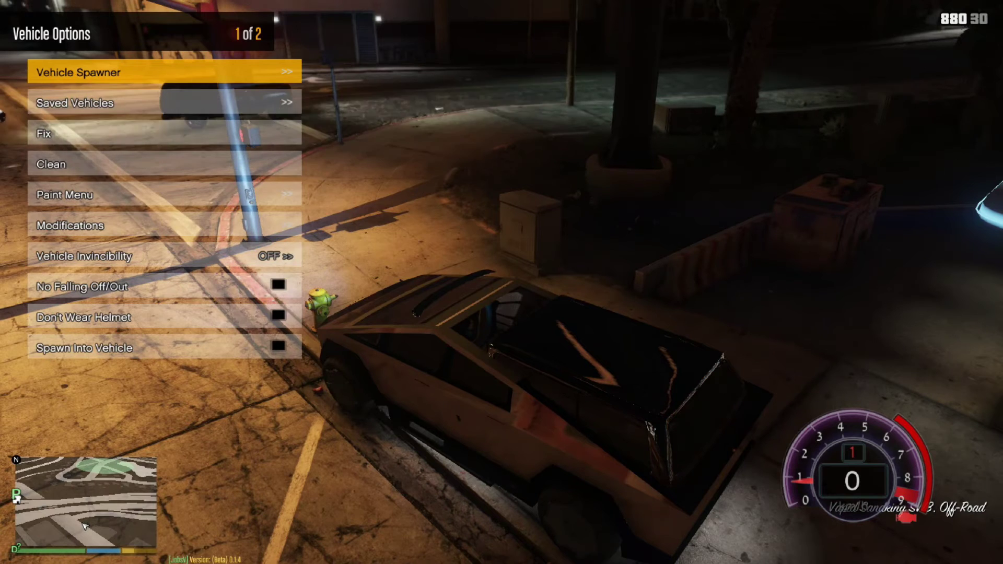
key(Down)
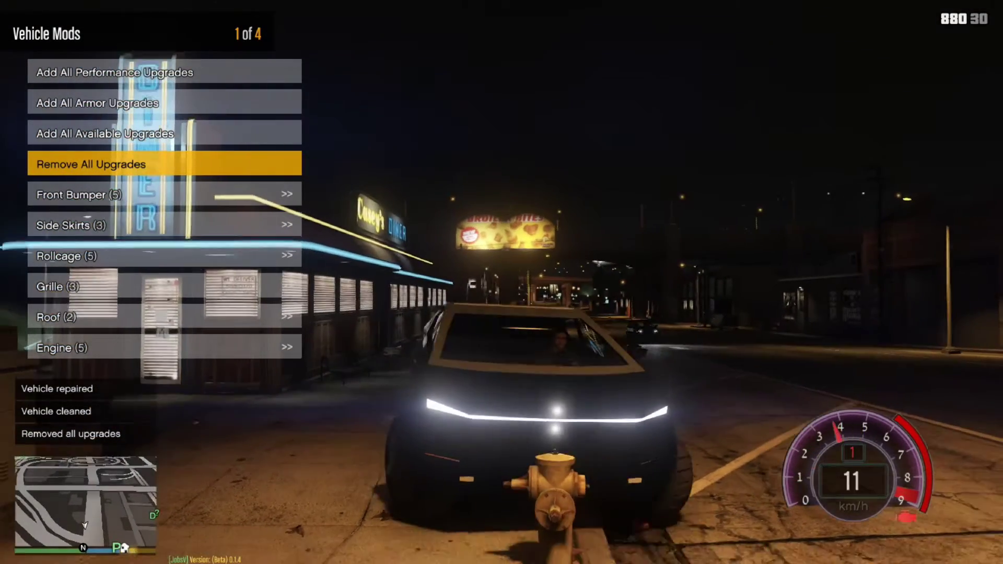
Drive the Cybertruck off the sidewalk, past Casey's Diner, and stop on the street by the bus shelter
key(w)
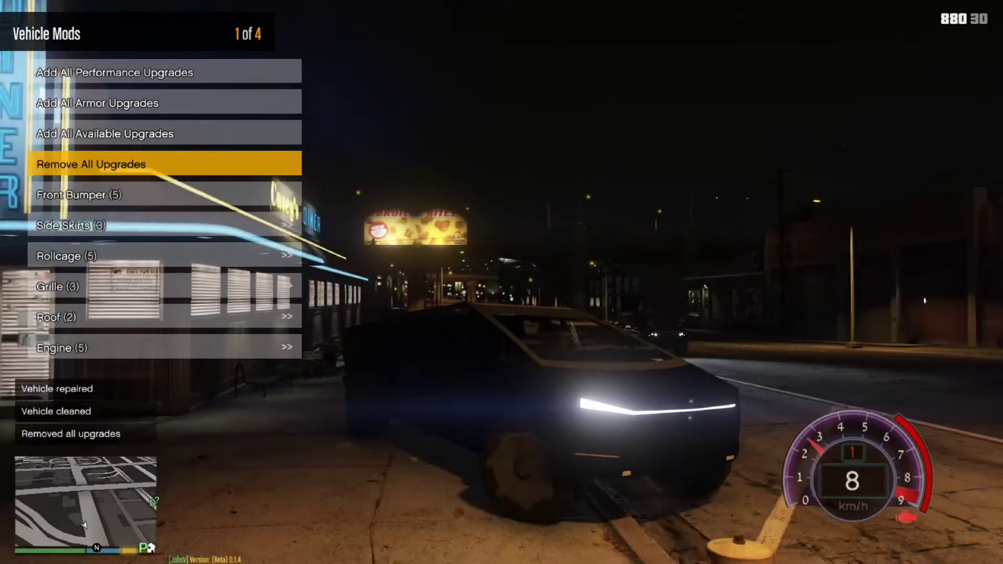
key(a)
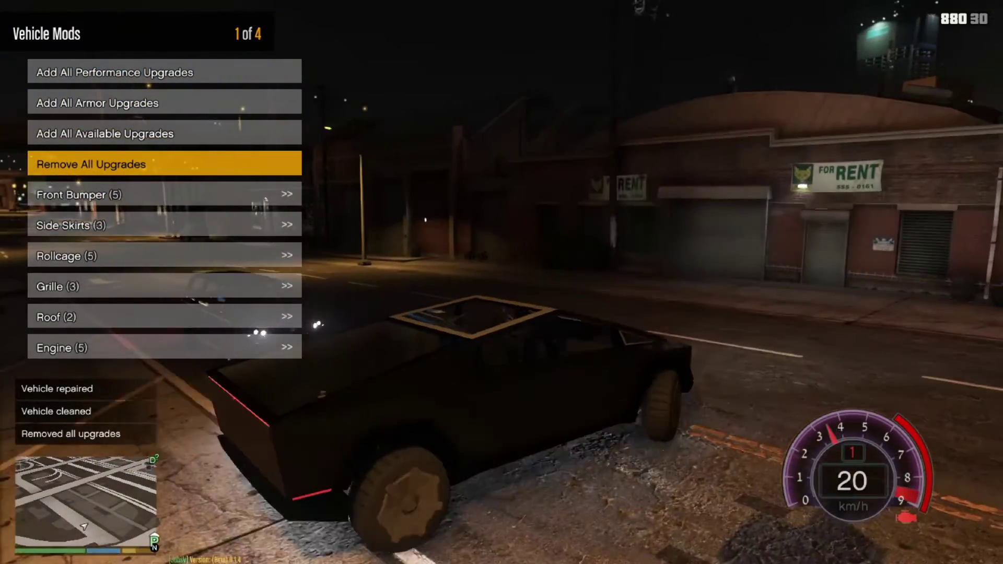
key(w)
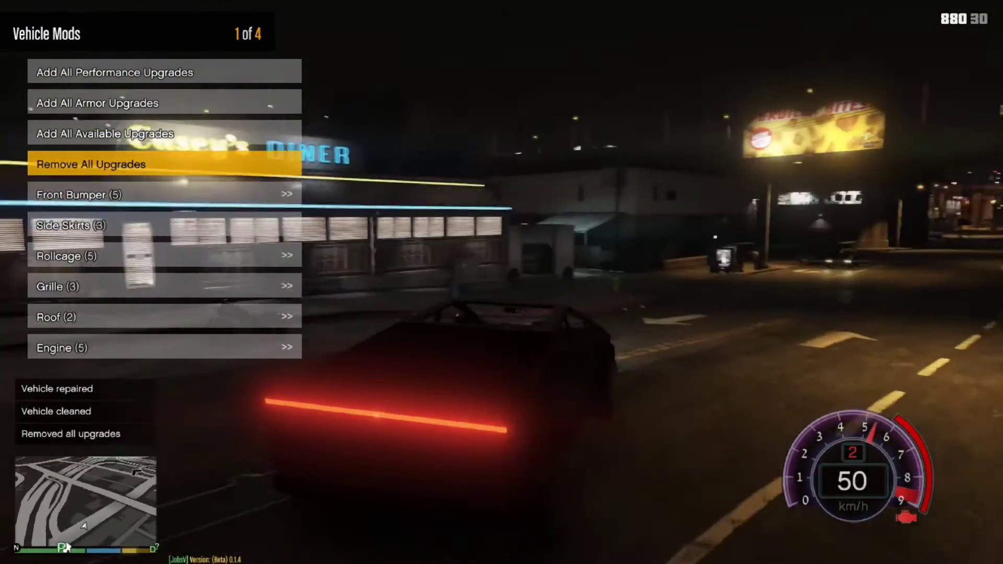
key(s)
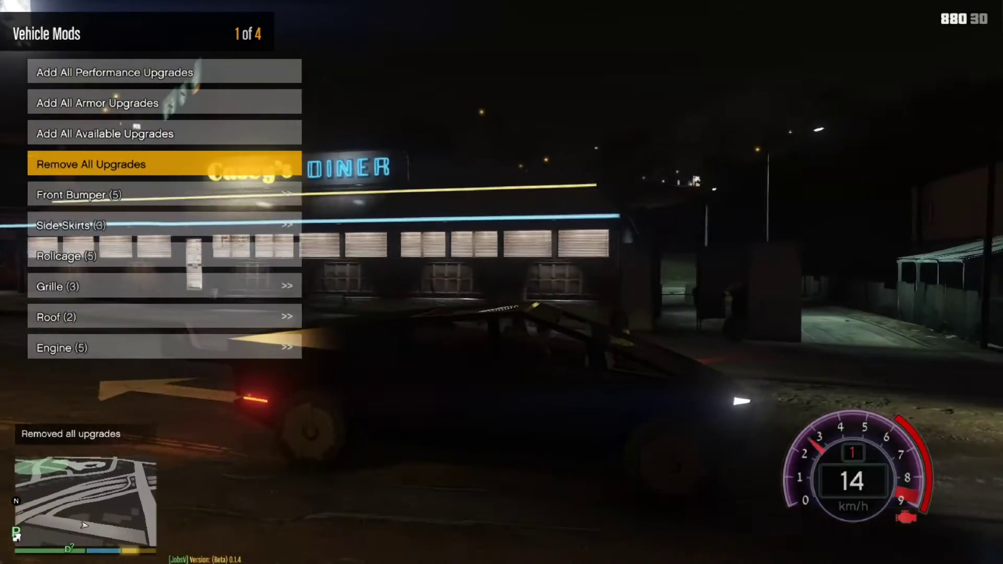
key(w)
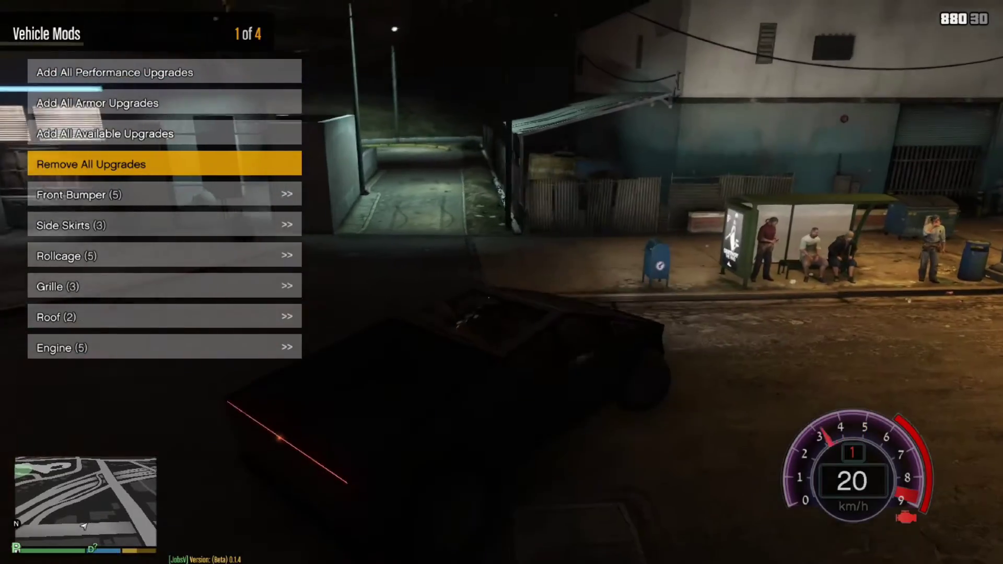
key(s)
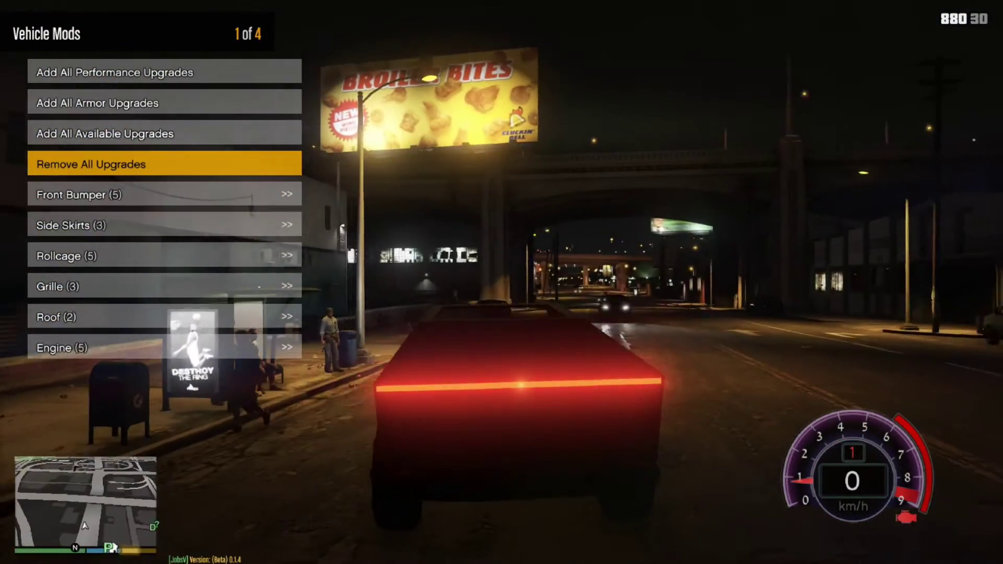
View the Cybertruck's interior in first person, return to the outside view and turn the truck around on the street
key(v)
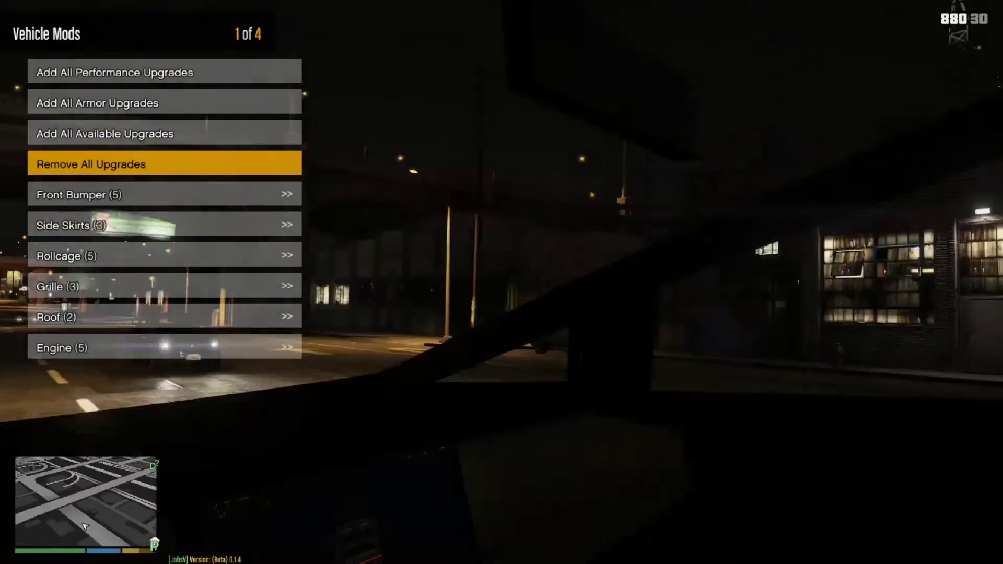
key(v)
key(w)
key(d)
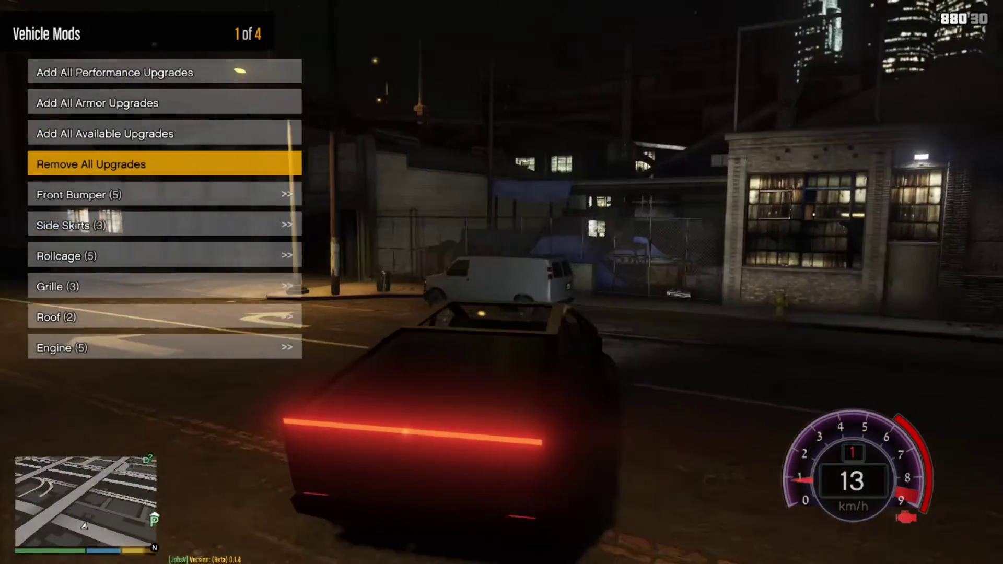
key(s)
key(w)
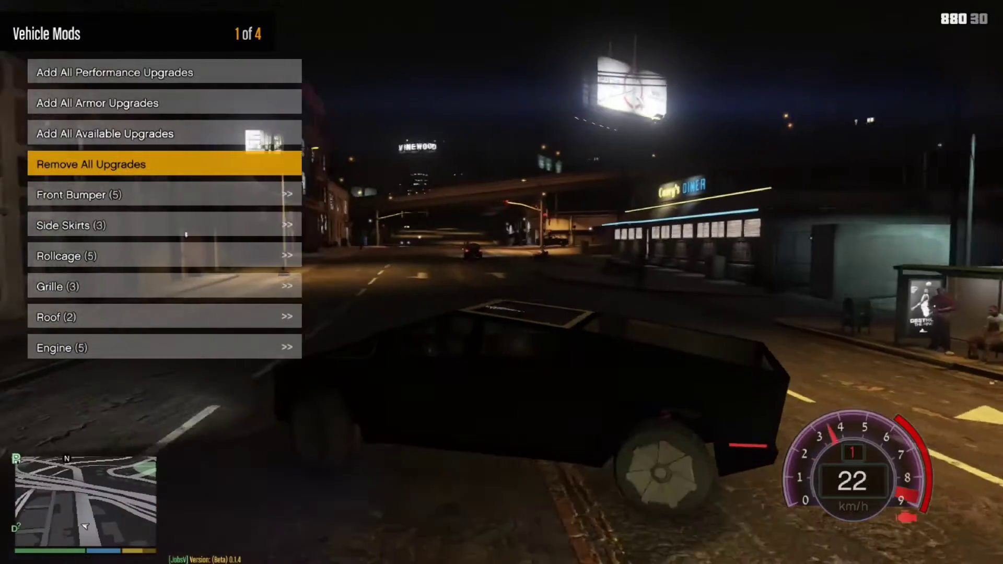
Drive the Cybertruck back past Casey's Diner toward the traffic lights by the overpass, braking and steering along the way
key(w)
key(d)
key(s)
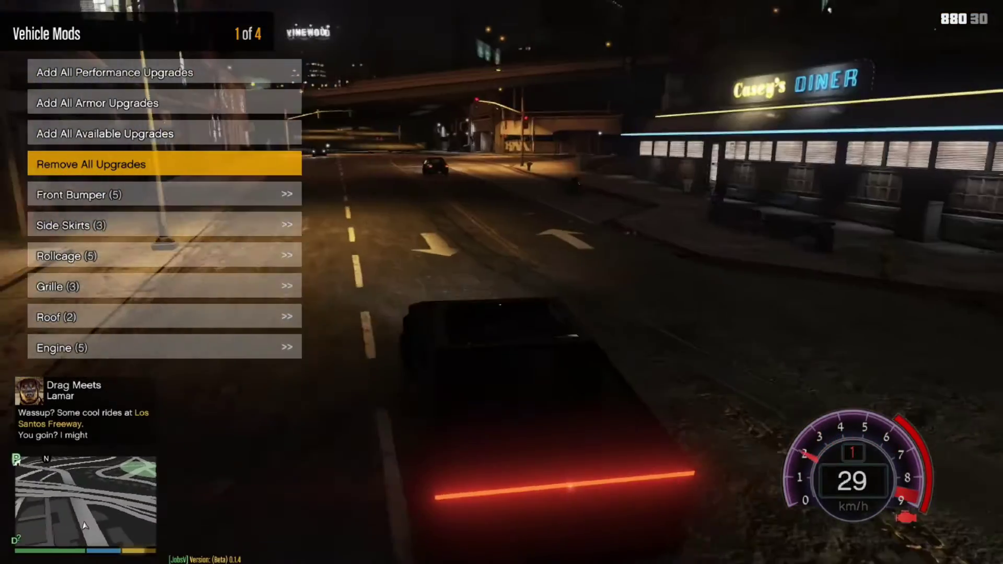
key(w)
key(d)
key(s)
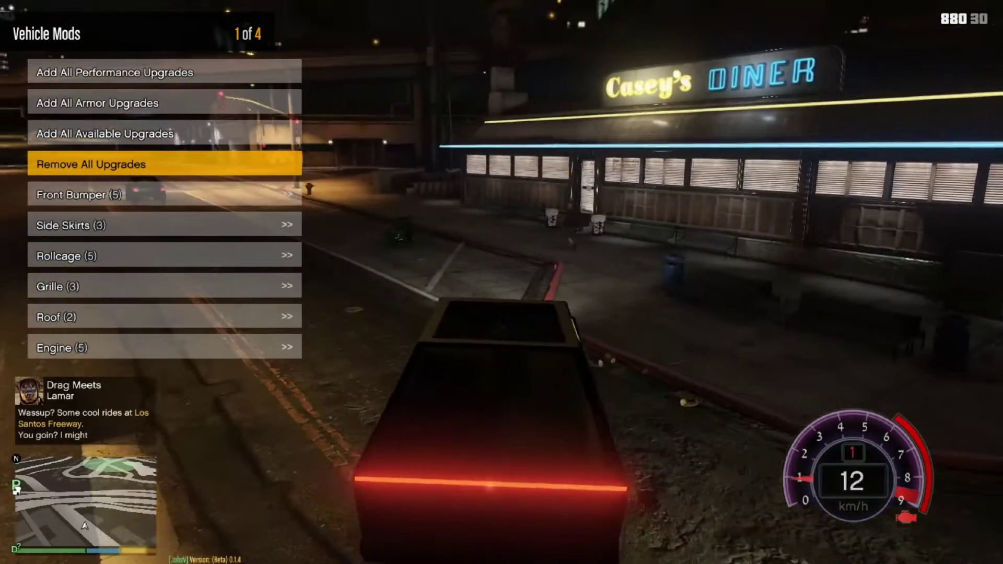
key(w)
key(a)
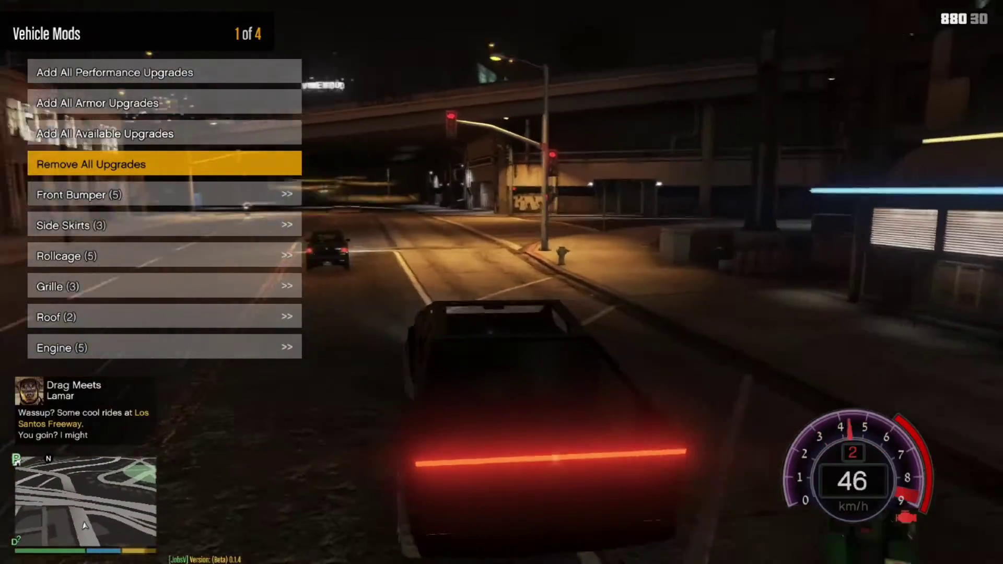
Speed under the overpass toward Del Perro Fwy, then drive the Cybertruck back to the intersection by the body shop
key(w)
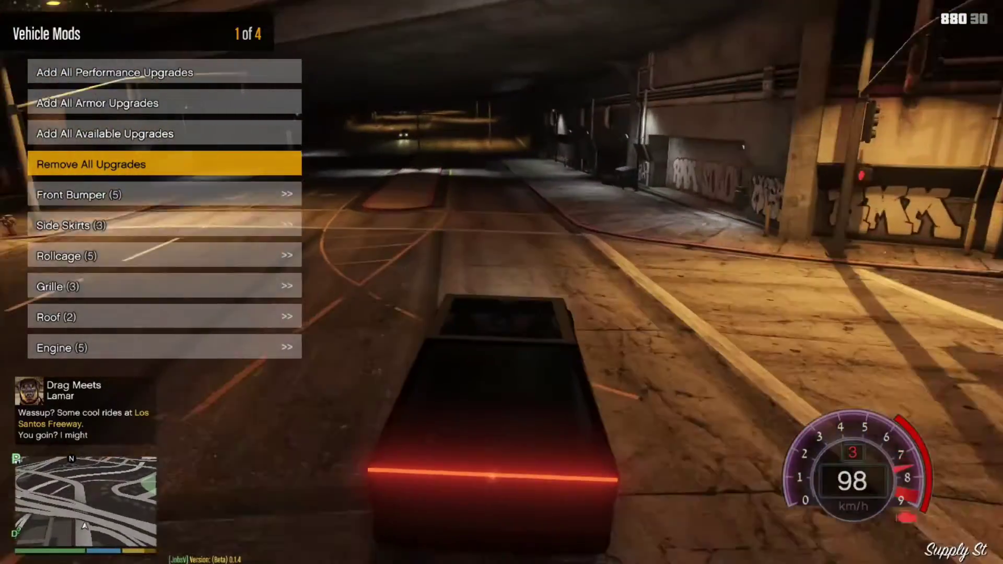
key(w)
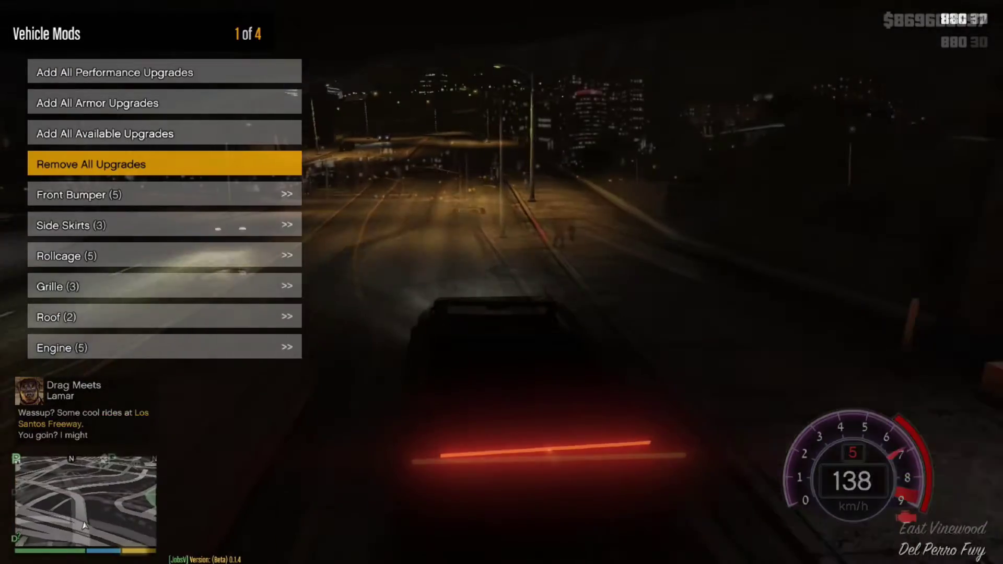
key(w)
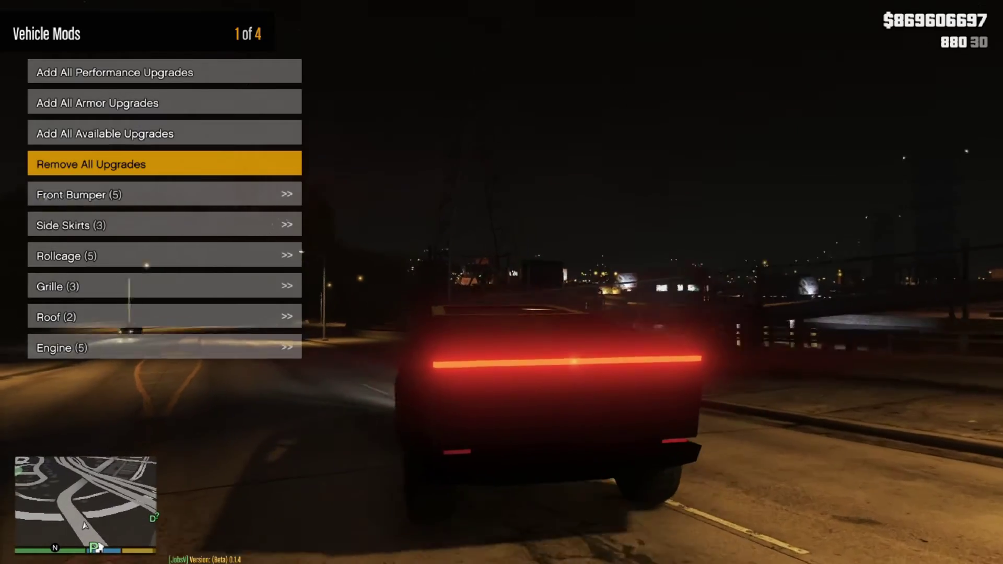
key(w)
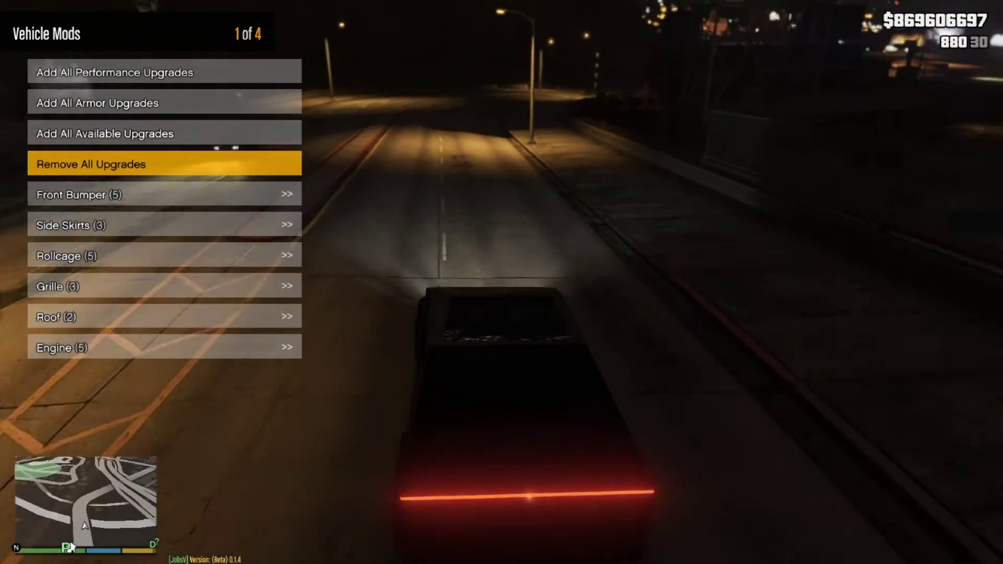
key(w)
key(a)
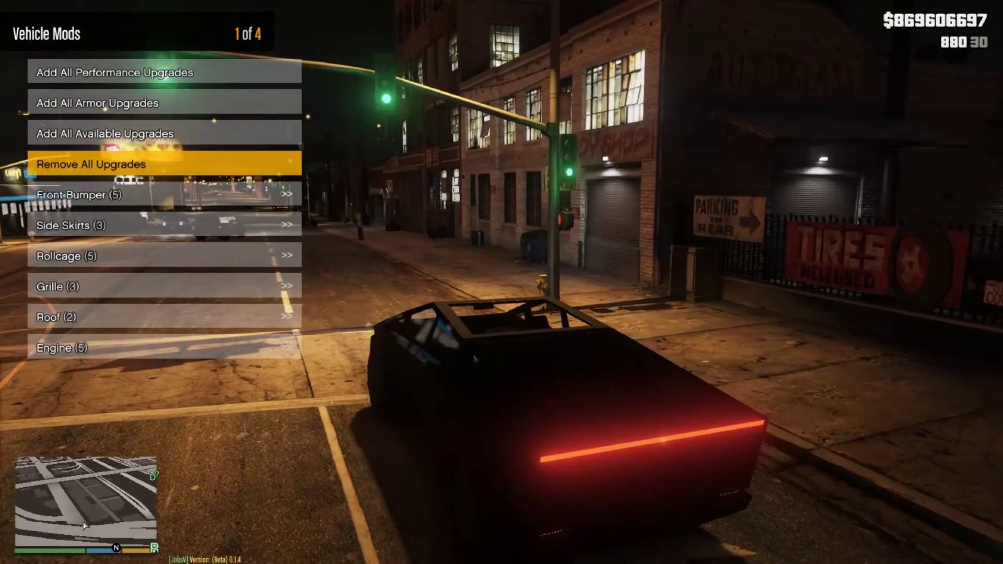
Get out of the Cybertruck, return the trainer to the vehicle options, get back in and drive off through the intersection
key(f)
key(BackSpace)
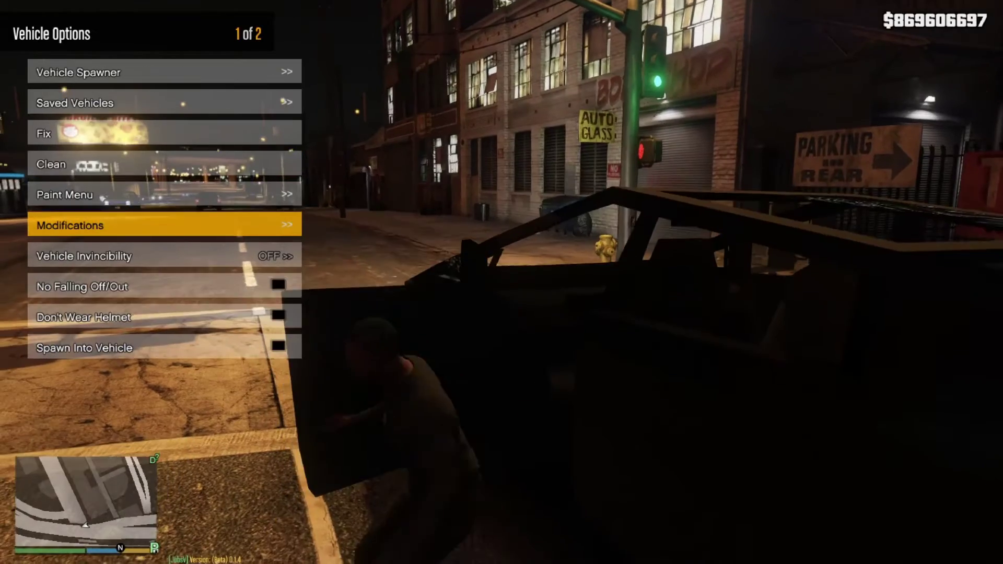
key(w)
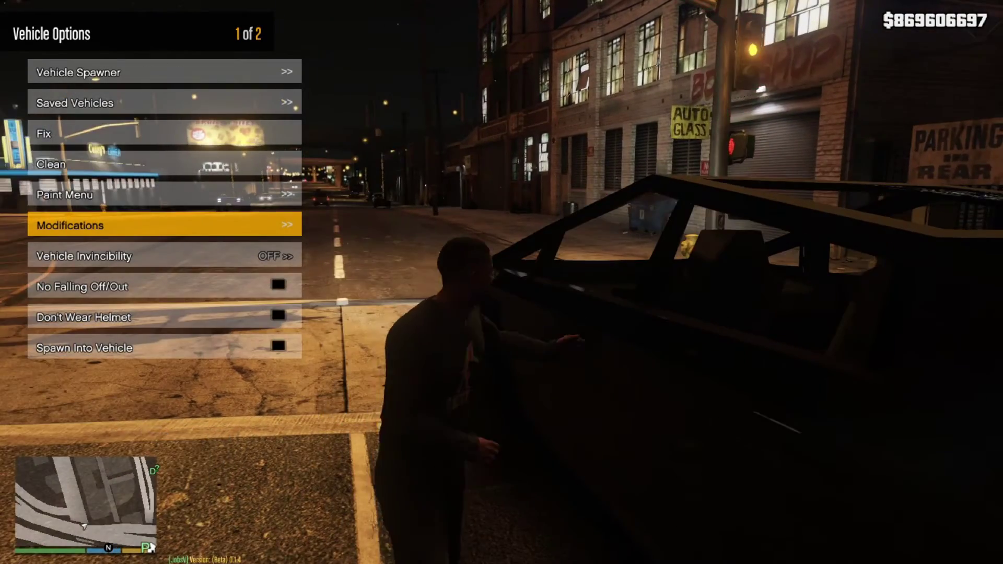
key(f)
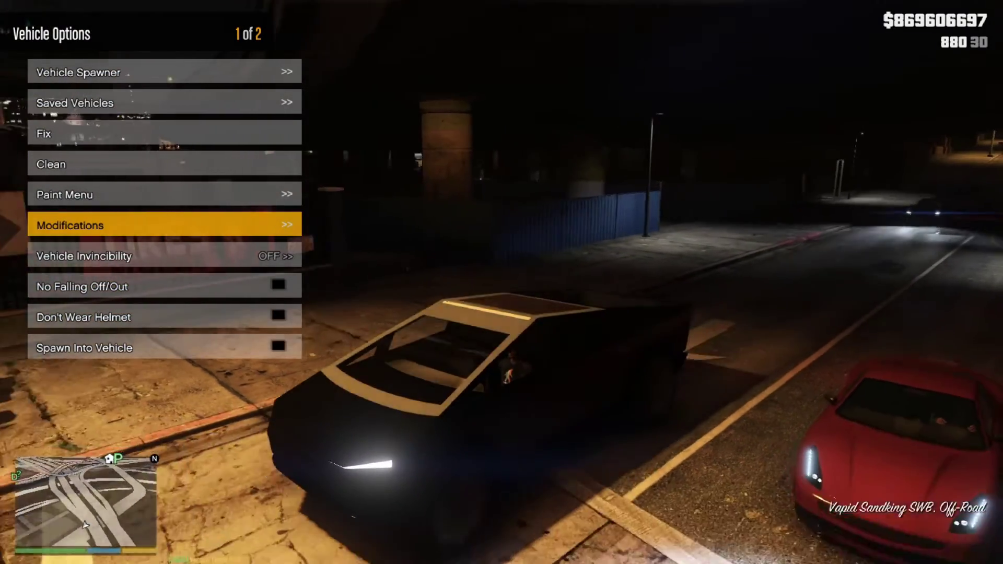
key(w)
key(a)
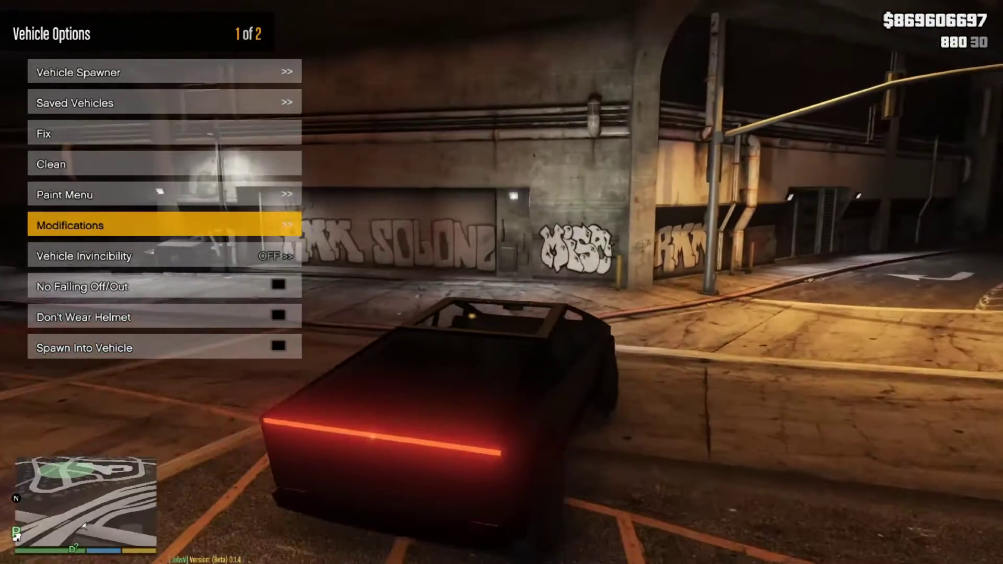
Drive the Cybertruck under the overpass onto Supply St, then hide the trainer and bring its vehicle options back up
key(w)
key(a)
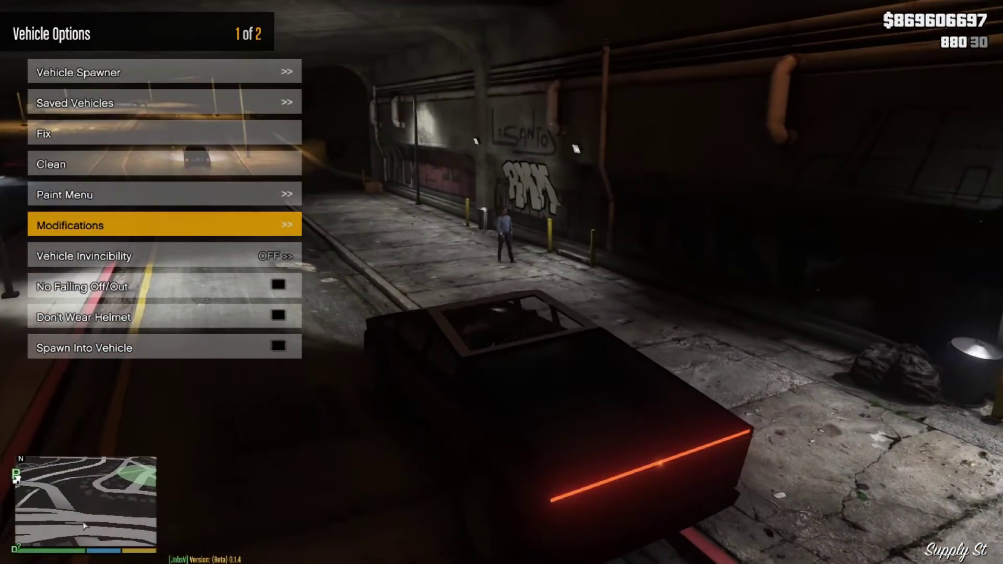
key(F8)
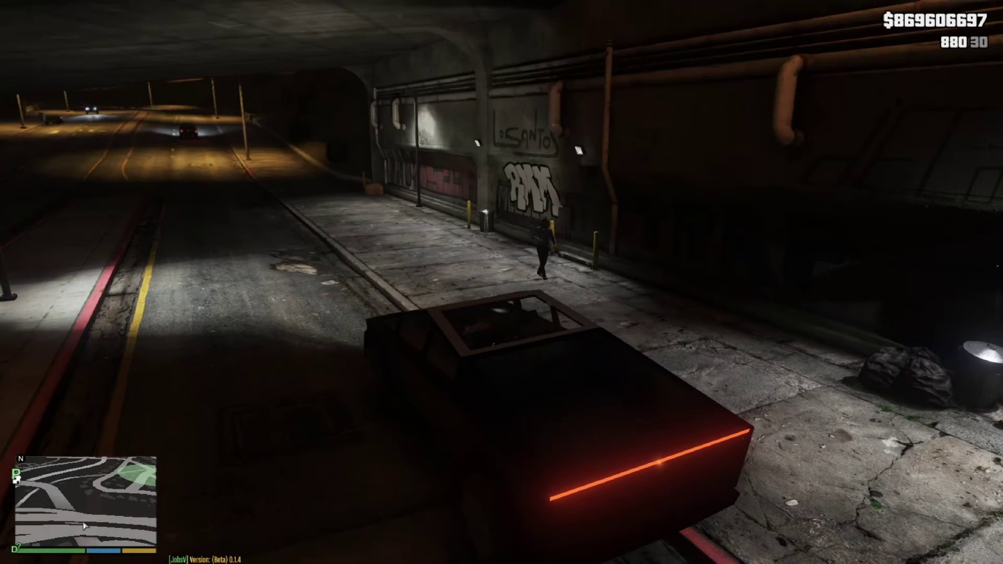
key(F4)
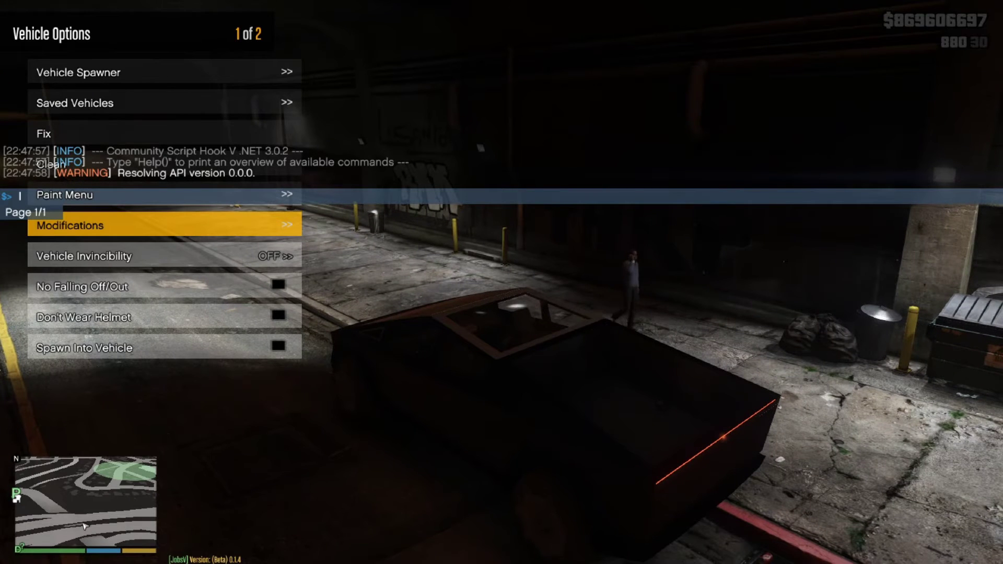
key(F4)
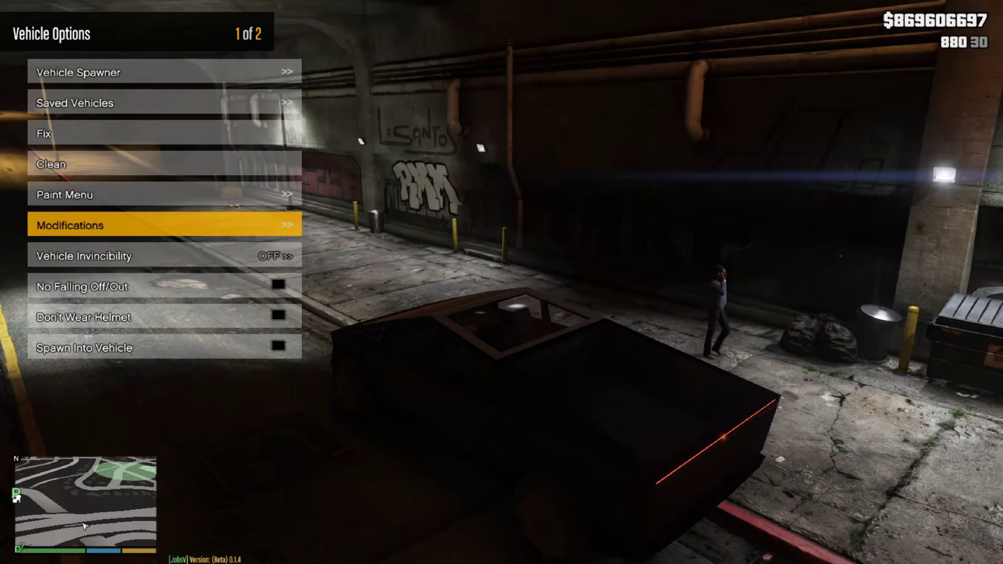
key(Escape)
key(Escape)
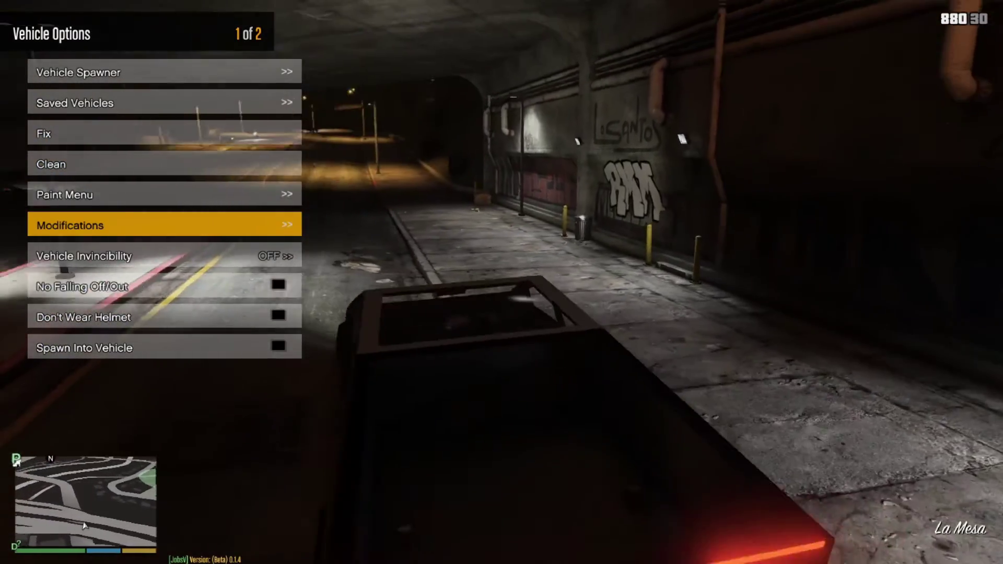
Leave the Cybertruck, run across the street, take over the black Imponte Dukes and swing it around in the intersection
key(f)
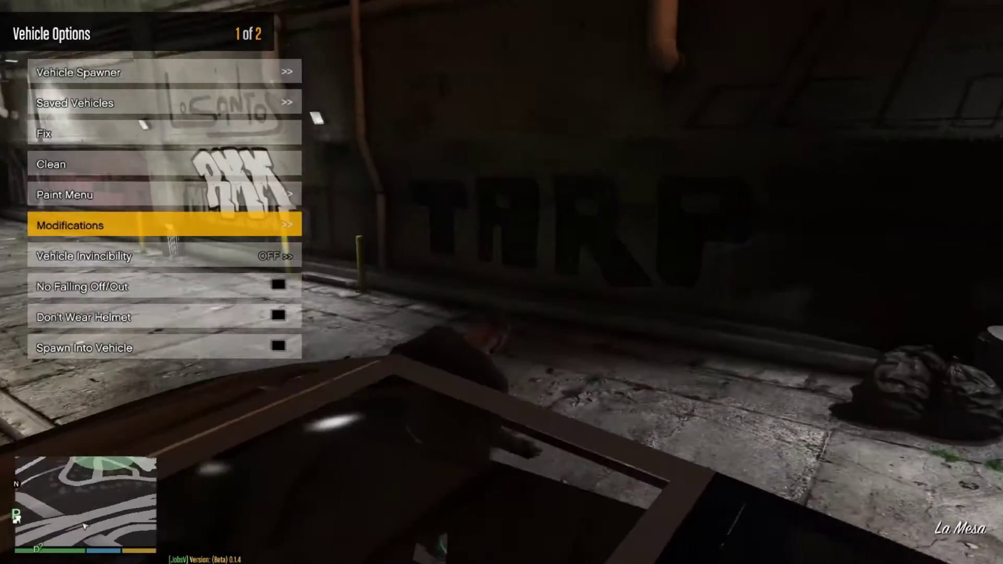
key(w)
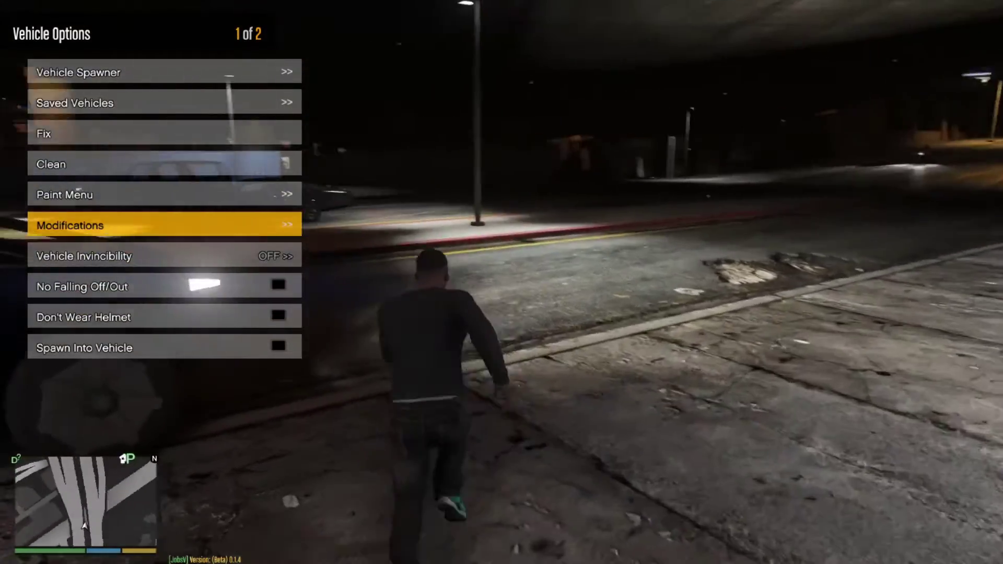
key(w)
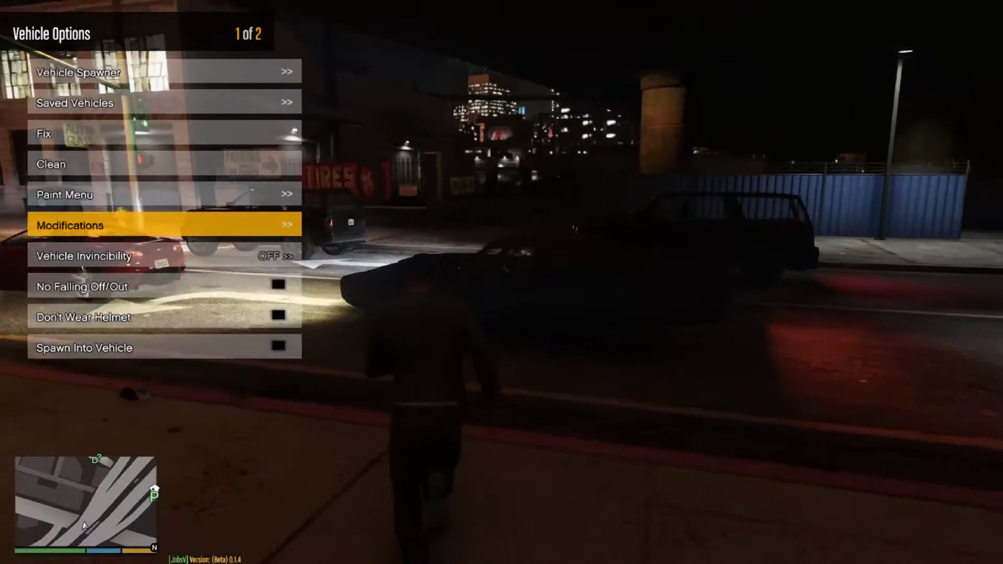
key(f)
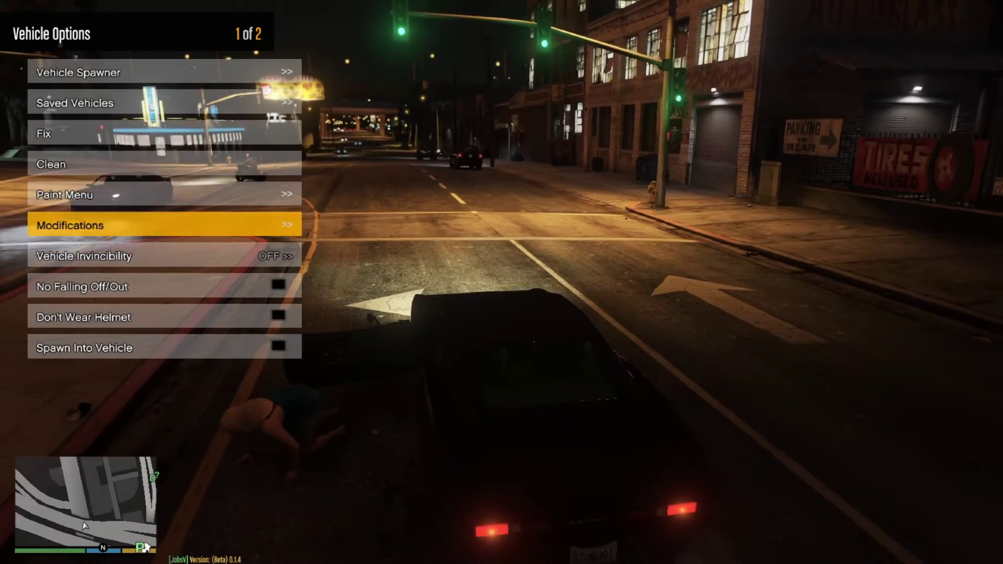
key(w)
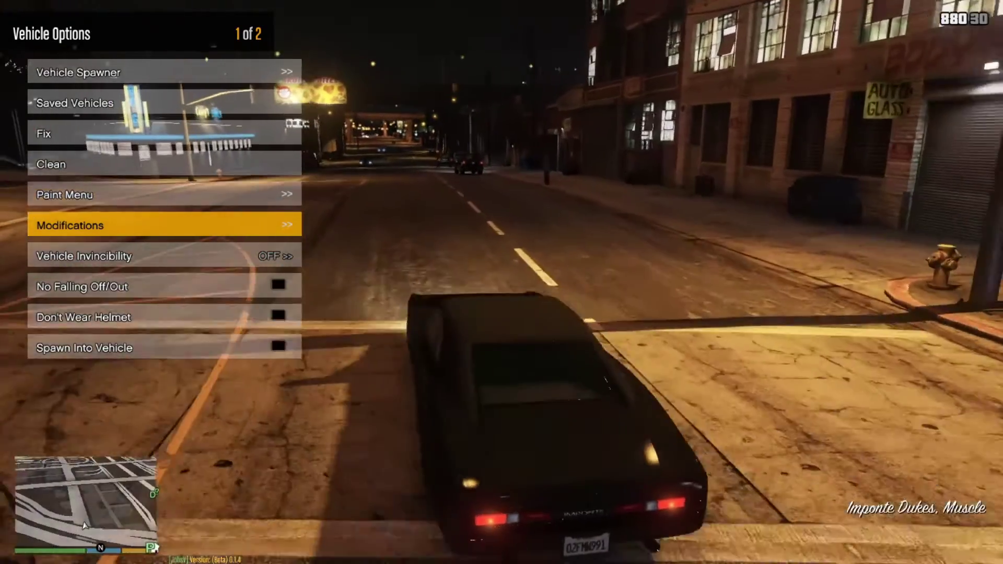
key(a)
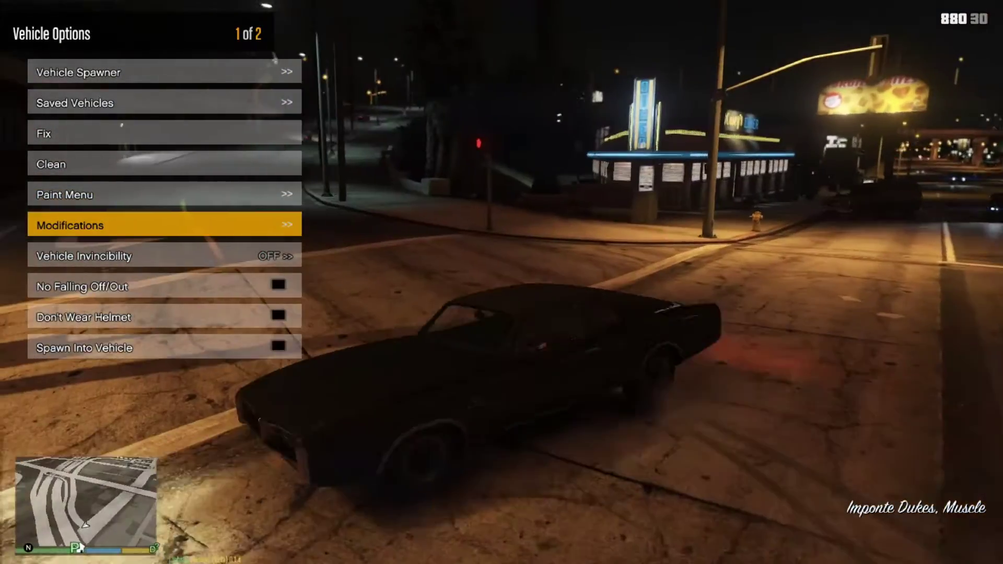
Bring up the NFS:Speedometer settings and hide the trainer's vehicle options
key(F5)
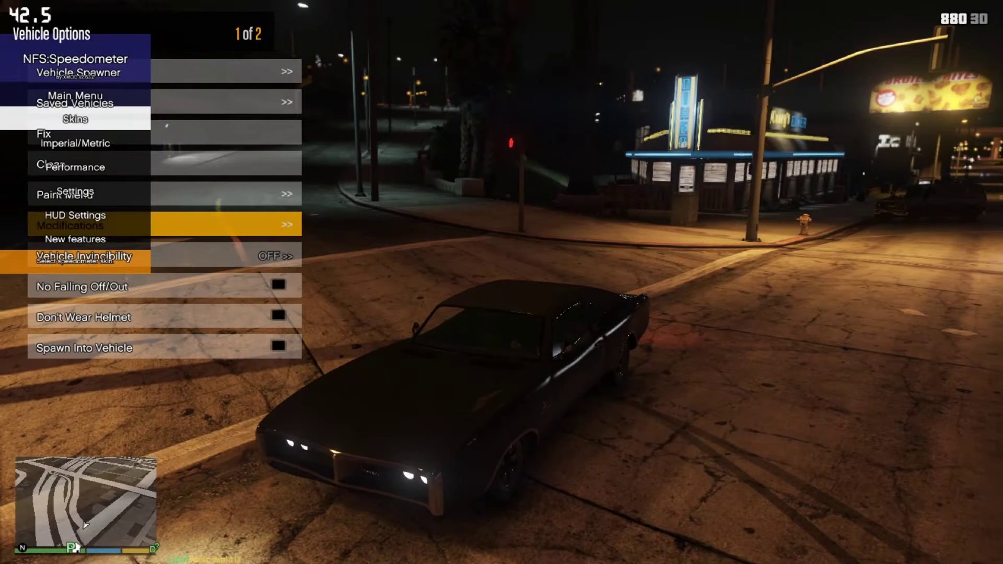
key(Up)
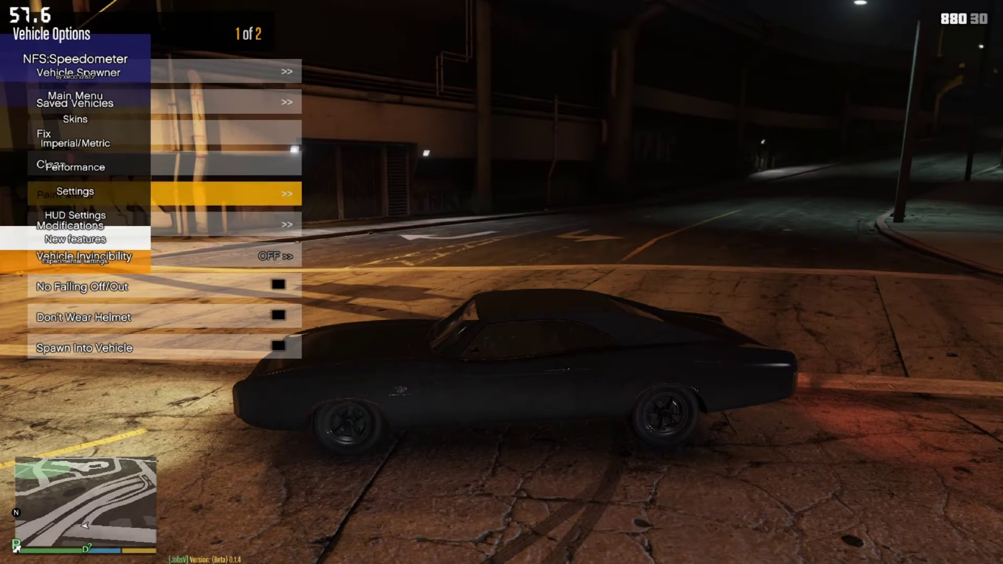
key(Up)
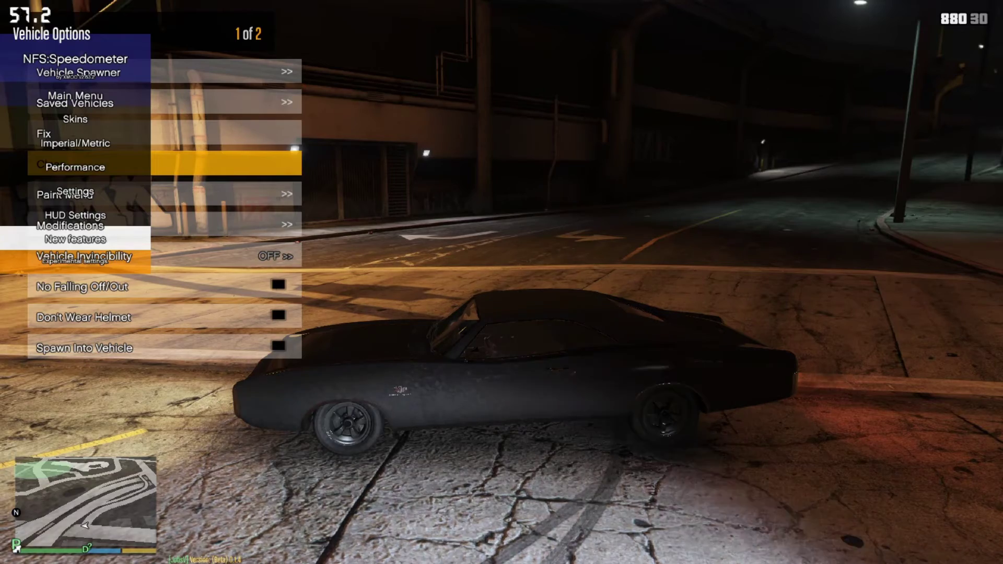
key(Insert)
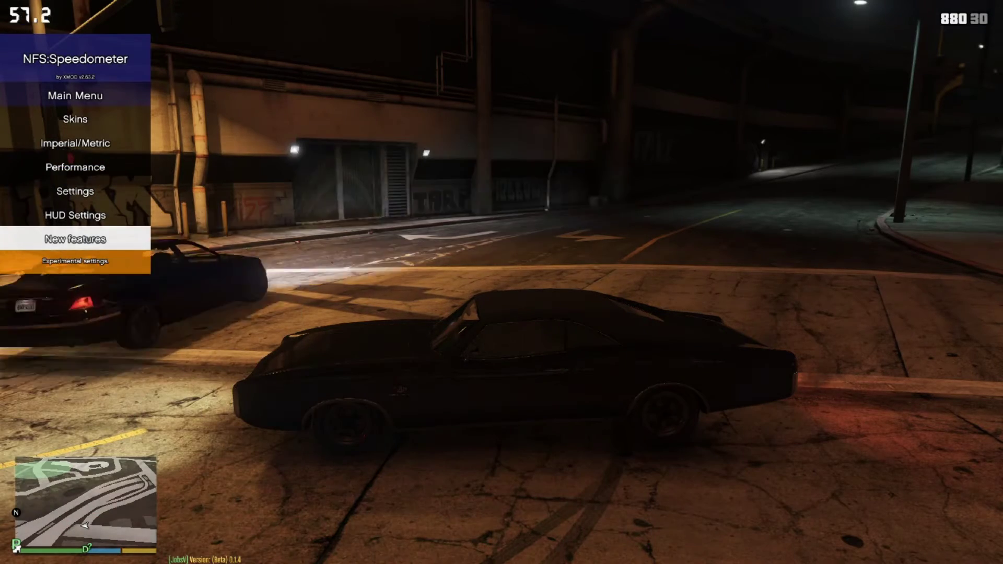
View the speedometer mod's New features settings for blinkers, shift assist and shift indicators
key(Up)
key(Up)
key(Up)
key(Up)
key(Up)
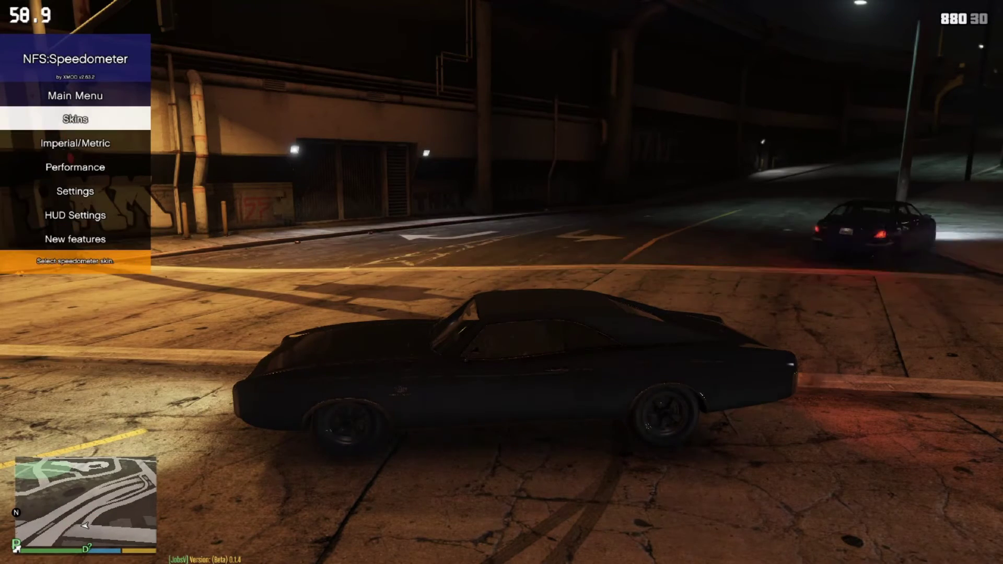
key(Up)
key(Return)
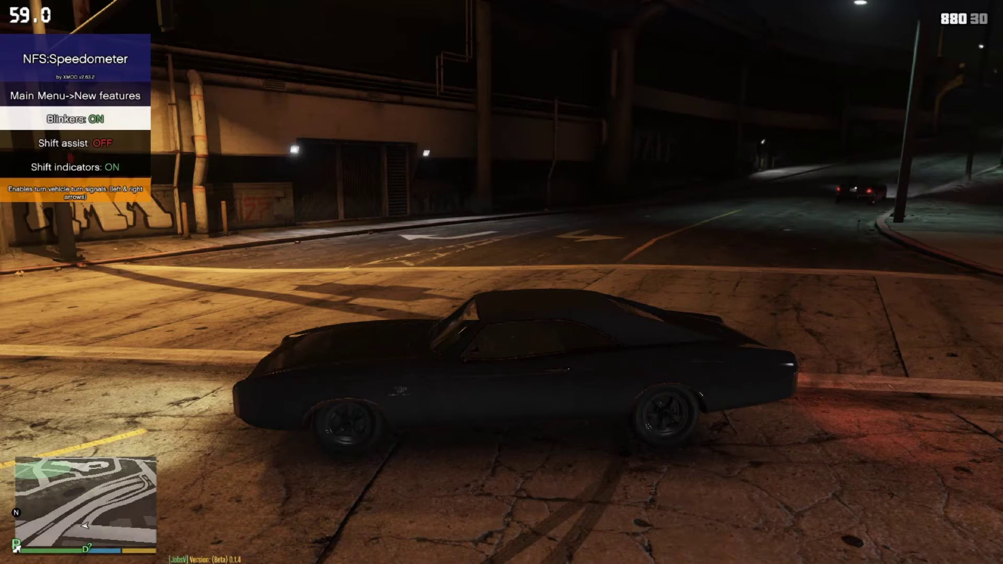
Review the speedometer mod's Performance tools, including the timers and mileage counter, and return to its main list
key(BackSpace)
key(Up)
key(Up)
key(Up)
key(Return)
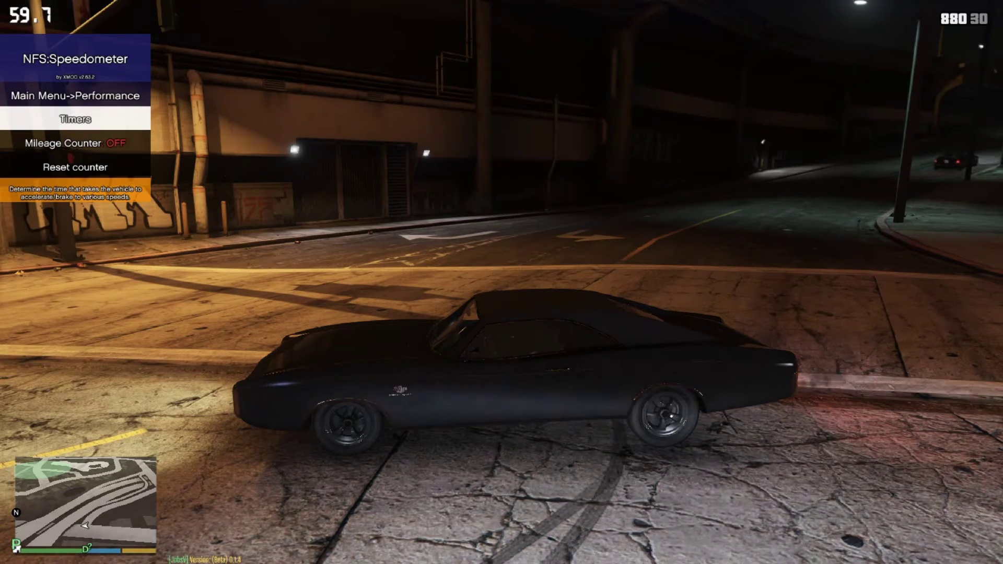
key(Down)
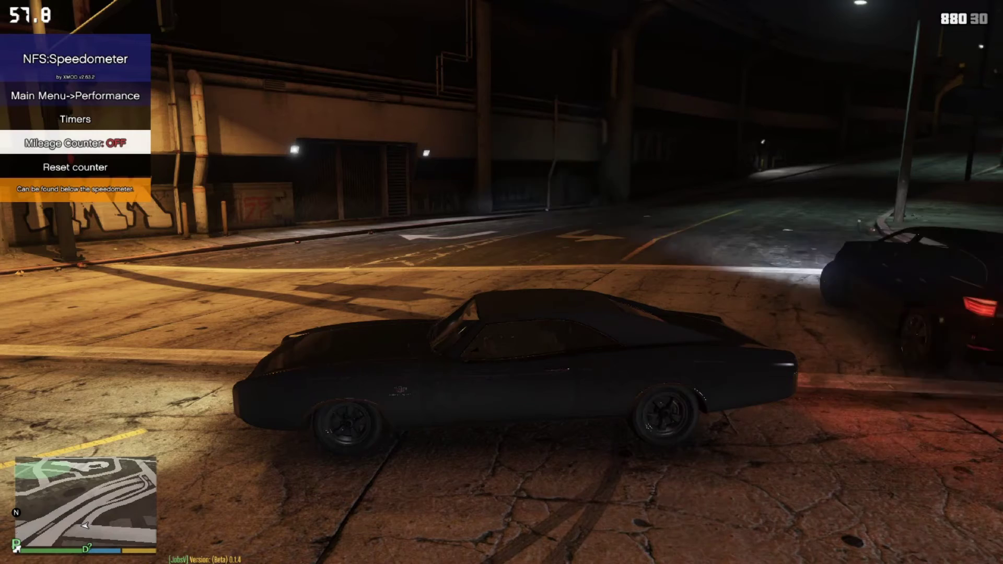
key(Down)
key(BackSpace)
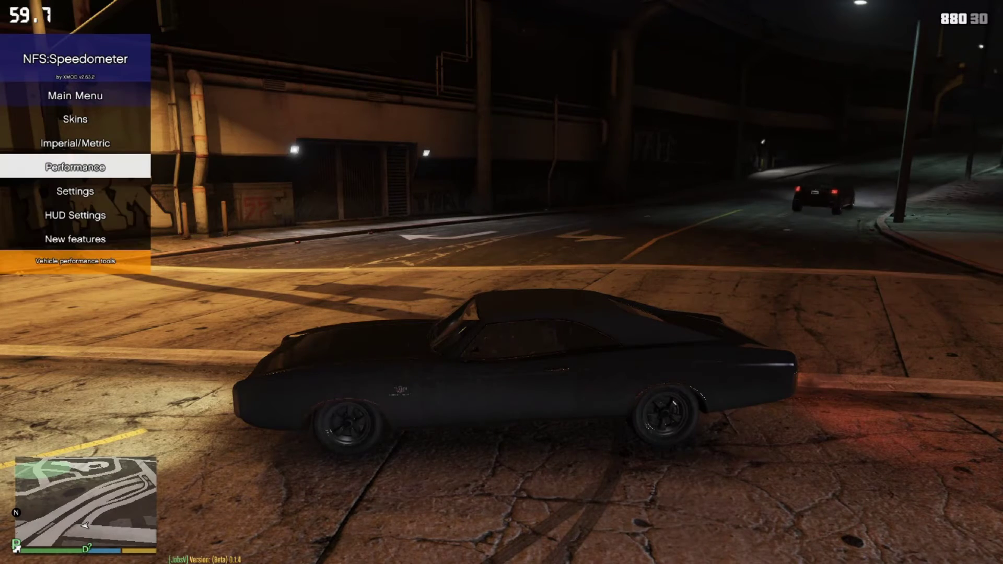
Check the speedometer mod's HUD Settings for the individual vehicle types and return to its main list
key(Down)
key(Down)
key(Return)
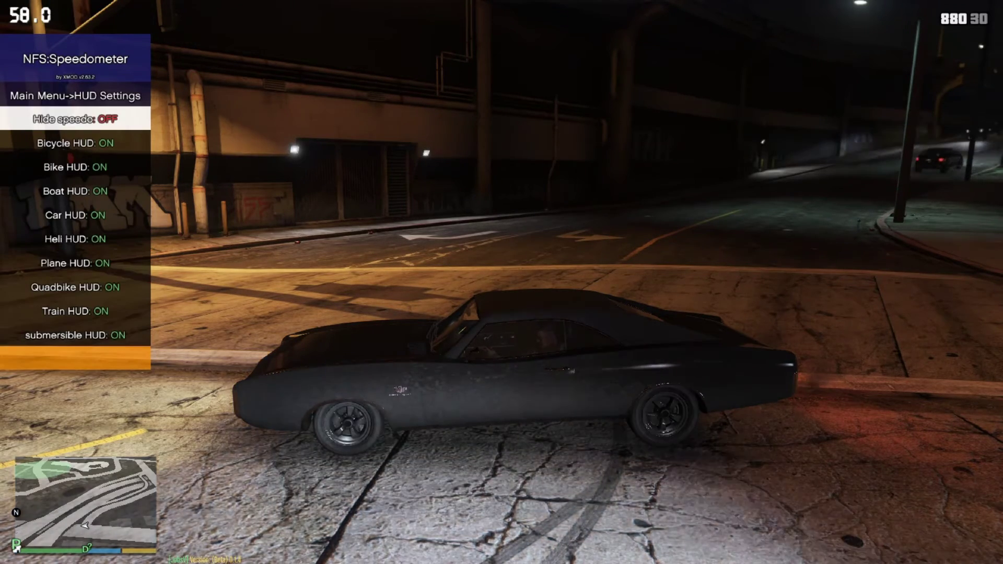
key(BackSpace)
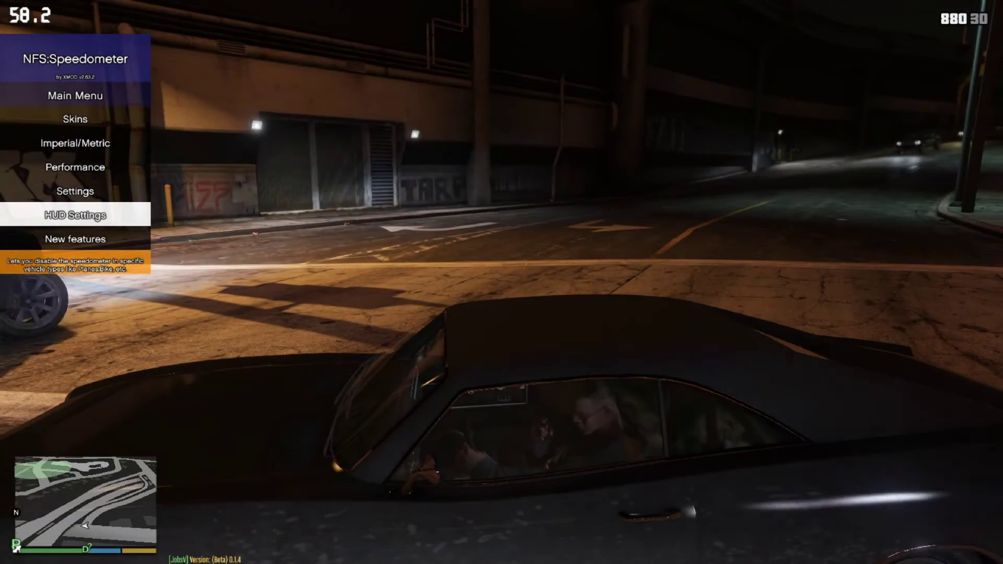
Look through the available speedometer skins without choosing one and close the NFS:Speedometer settings
key(Down)
key(Up)
key(Up)
key(Up)
key(Up)
key(Up)
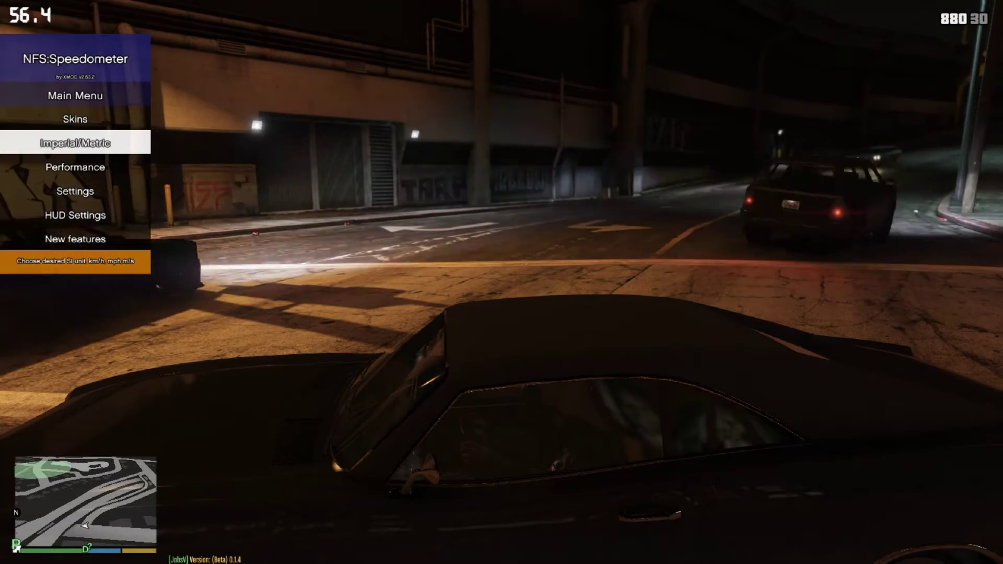
key(Return)
key(Down)
key(Down)
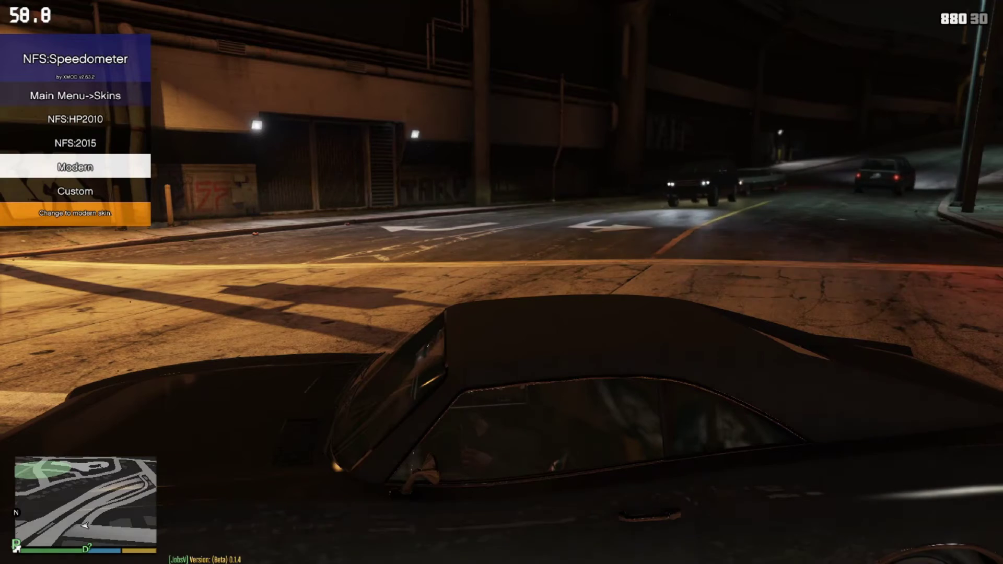
key(Up)
key(Up)
key(BackSpace)
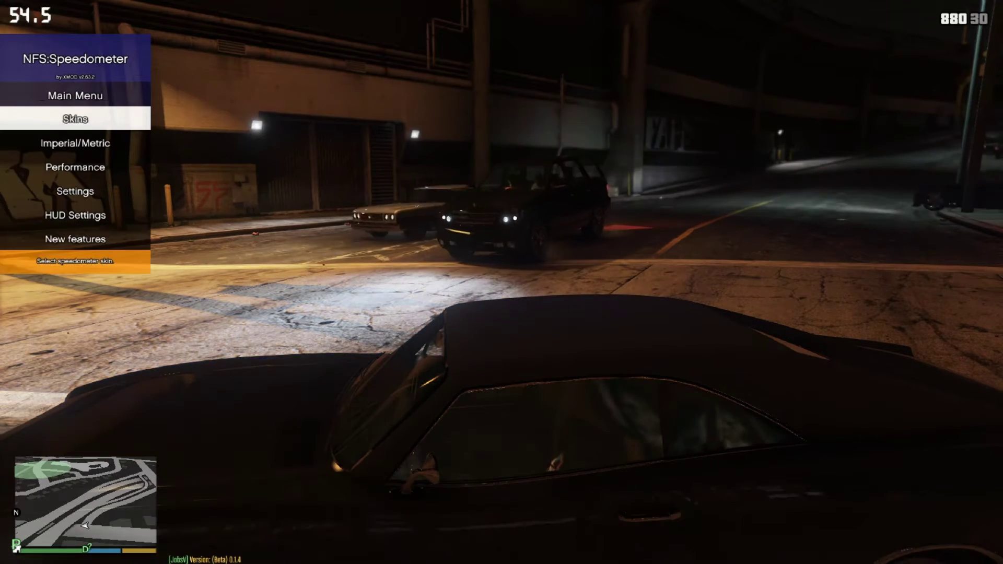
key(BackSpace)
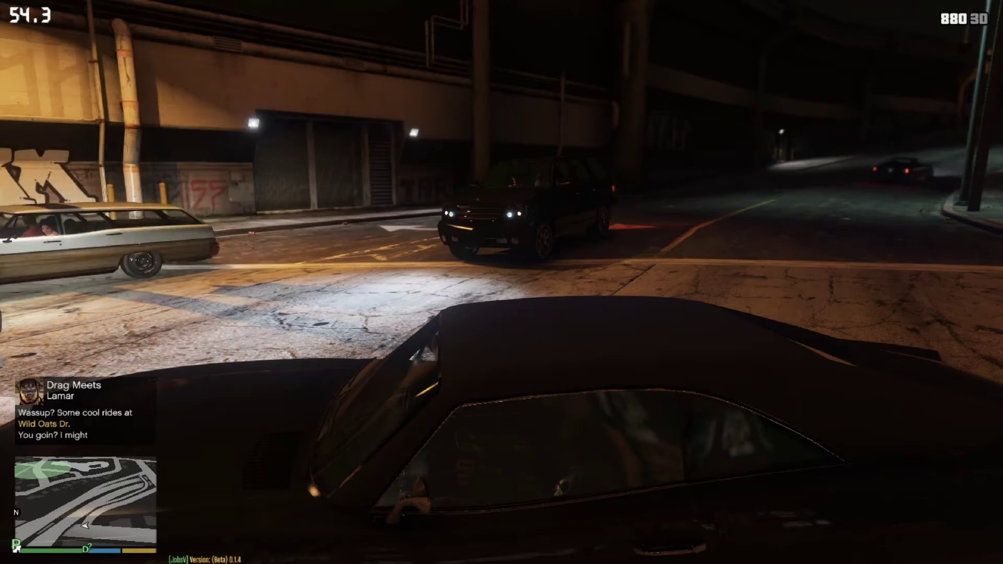
Drive the Dukes under the overpass along Del Perro Fwy, stop at the roadside and get out
key(w)
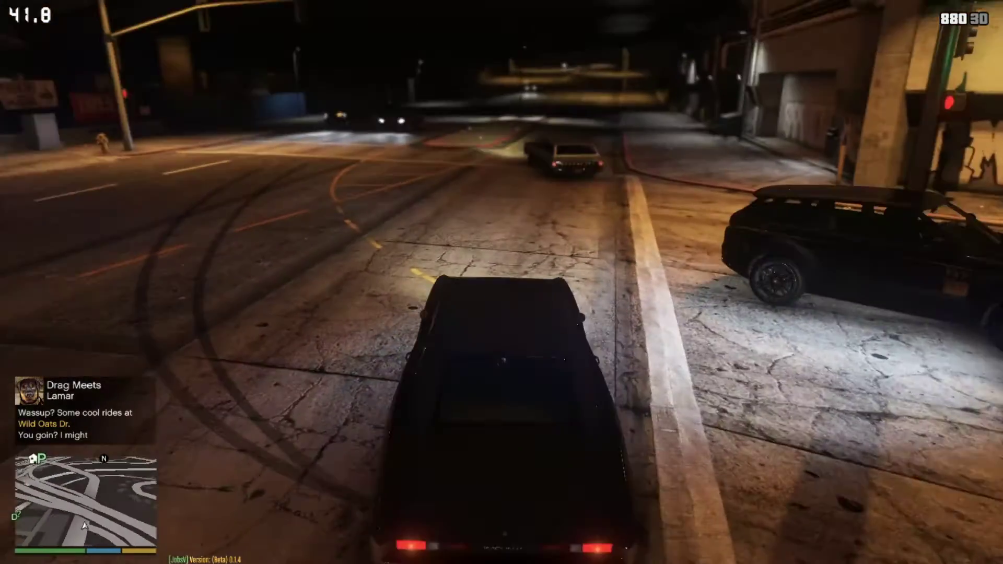
key(d)
key(w)
key(a)
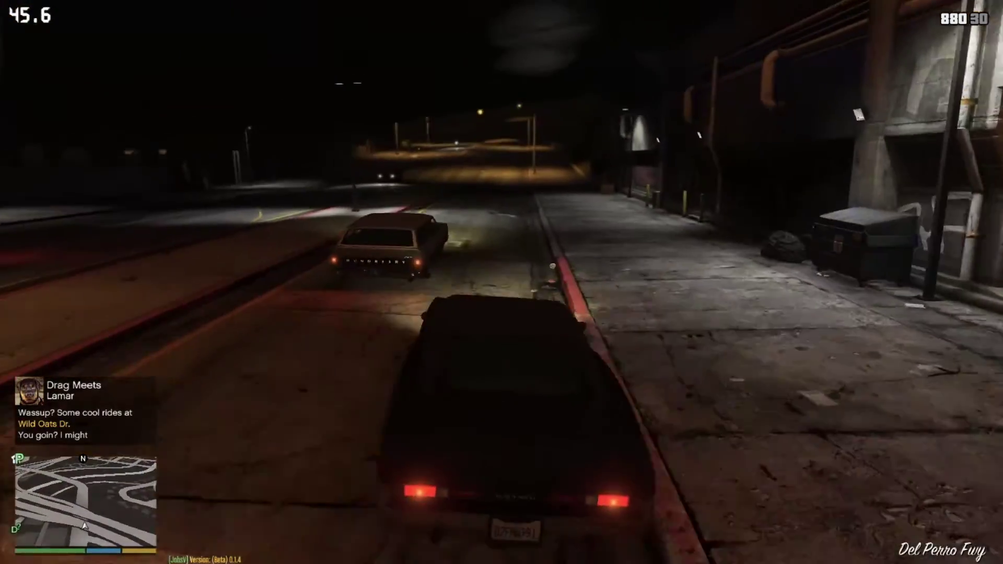
key(w)
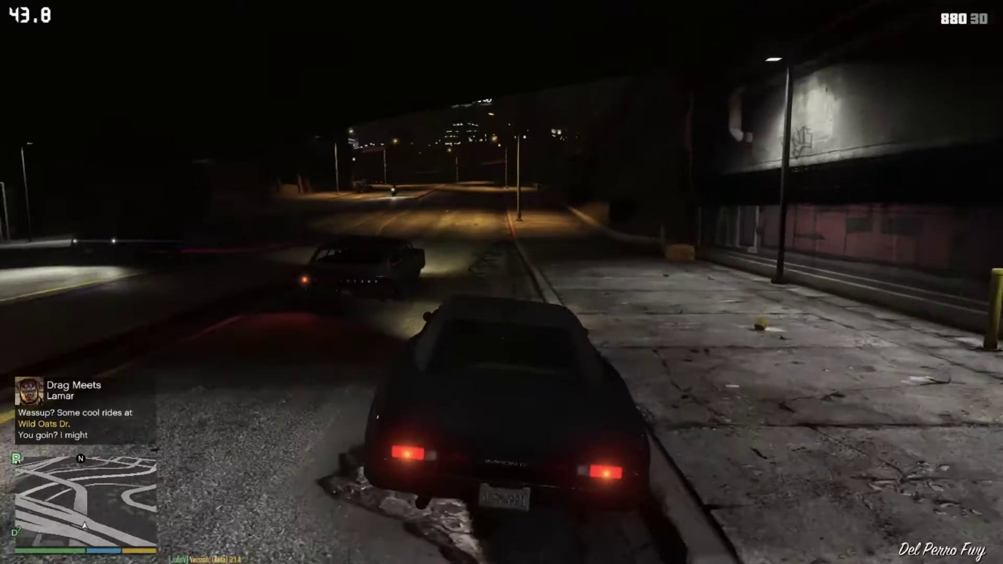
key(s)
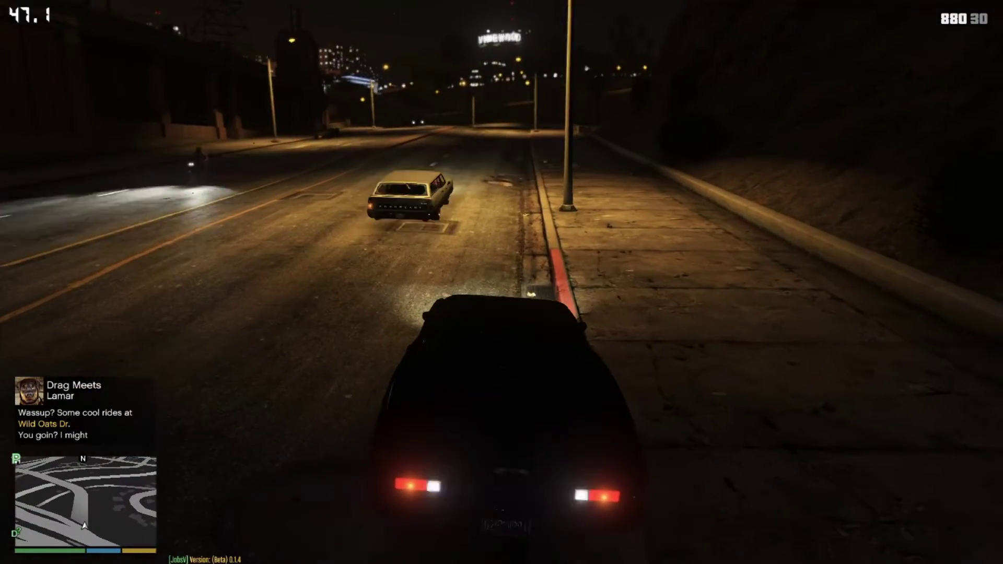
key(f)
key(w)
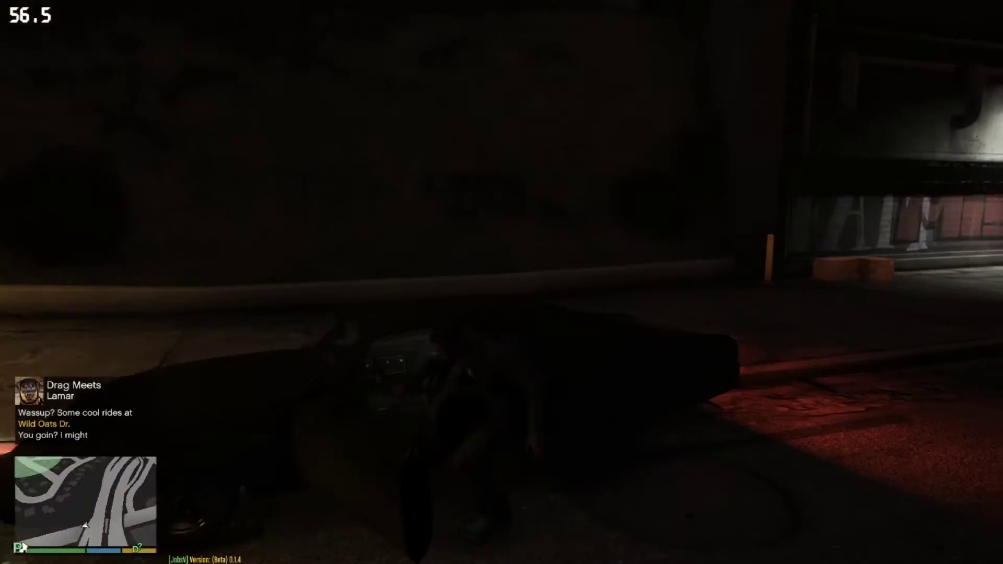
Pause and exit Grand Theft Auto V to Windows, confirming the exit
key(Escape)
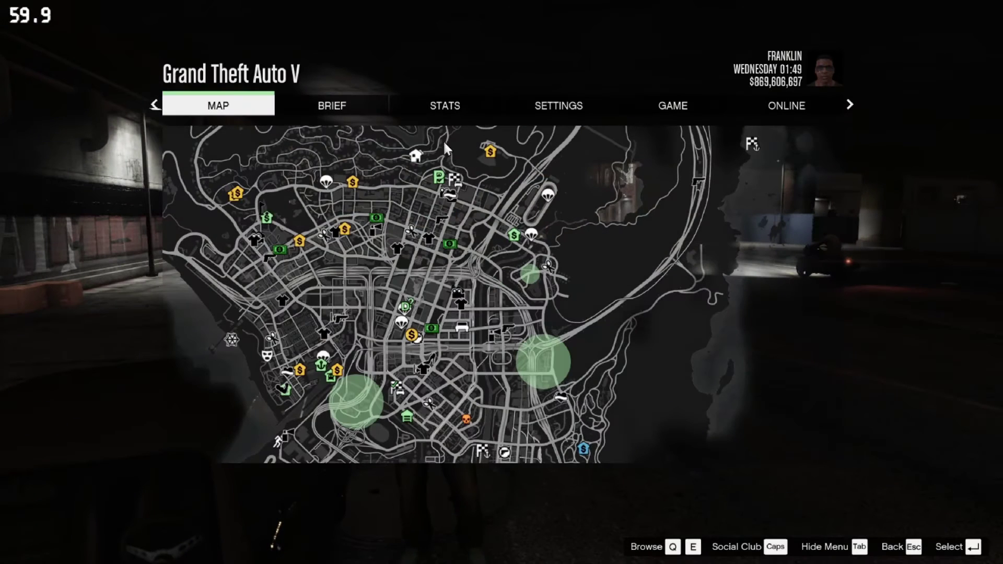
click(700, 99)
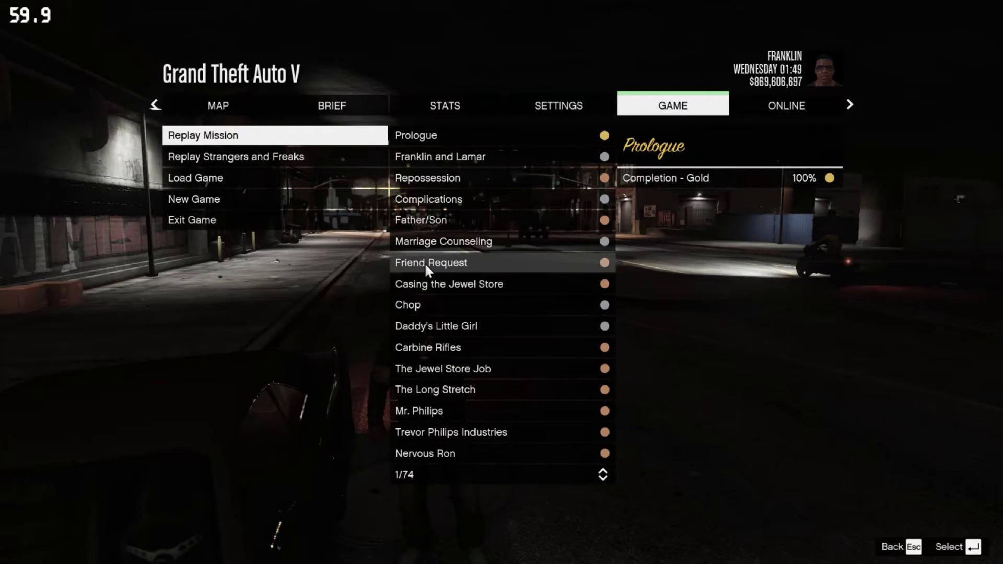
click(186, 219)
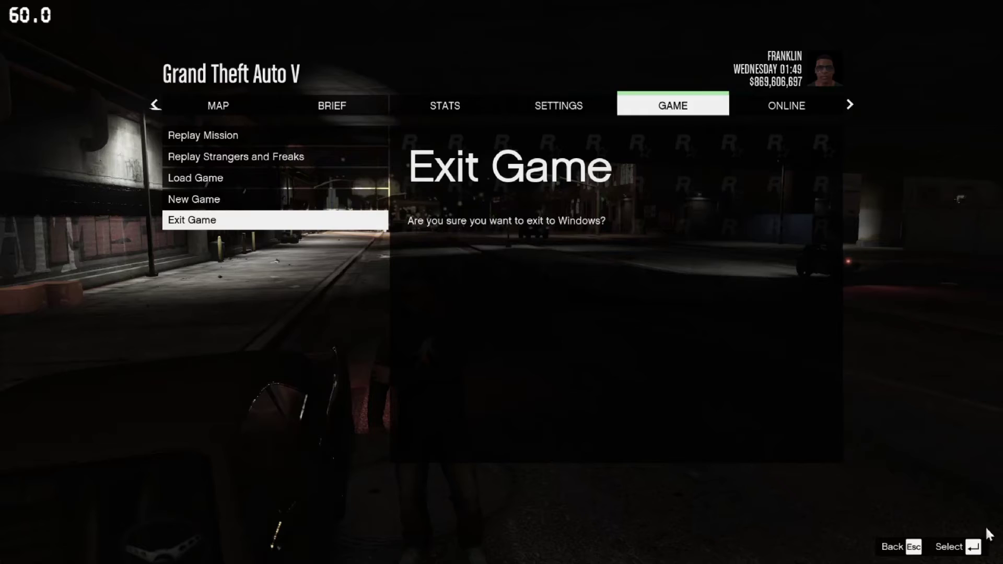
click(964, 547)
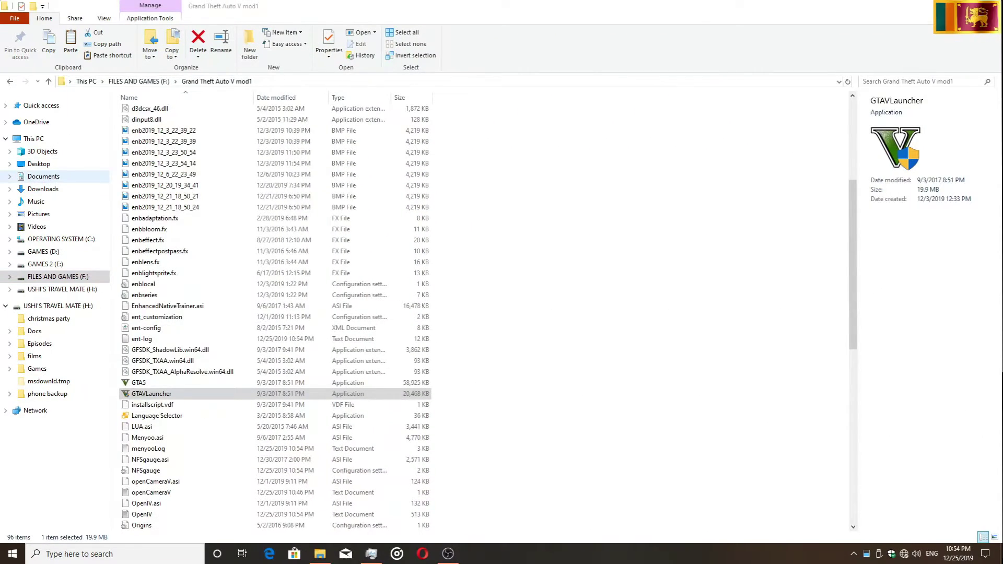
Go to the 2412 folder inside Downloads\mods and browse its mod archives down to the Rolls-Royce Dawn 2017 one
click(43, 176)
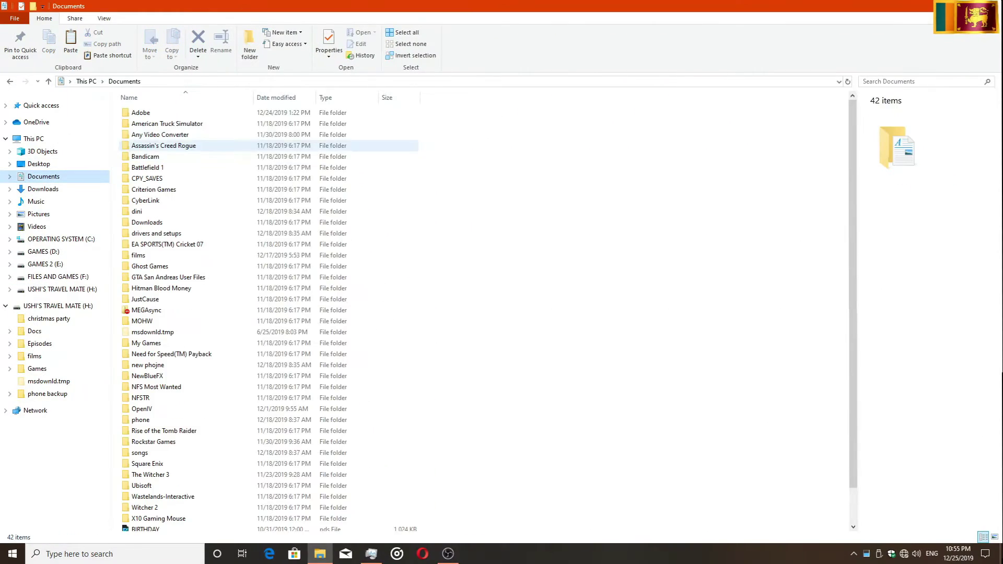
click(43, 188)
click(140, 127)
double_click(138, 154)
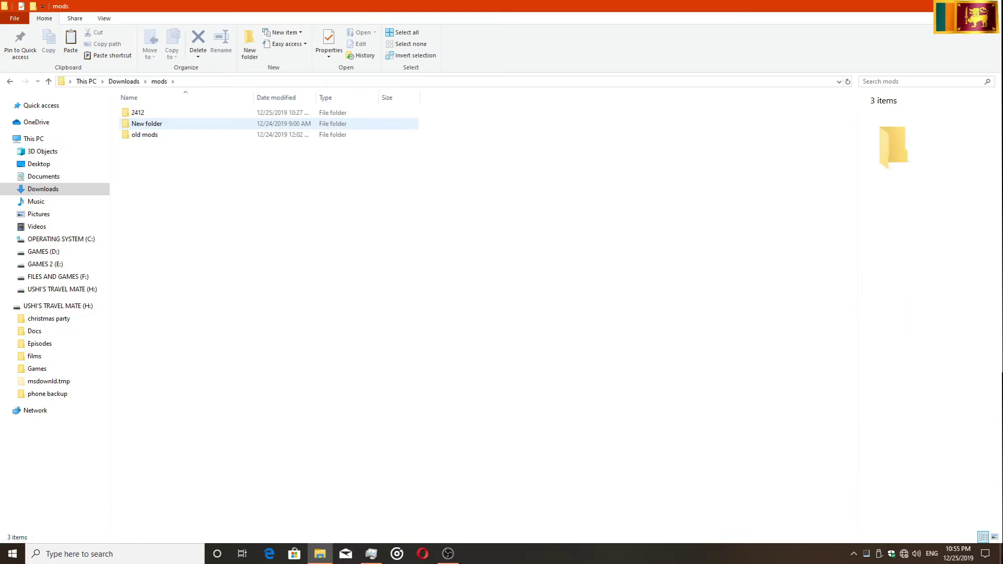
double_click(138, 112)
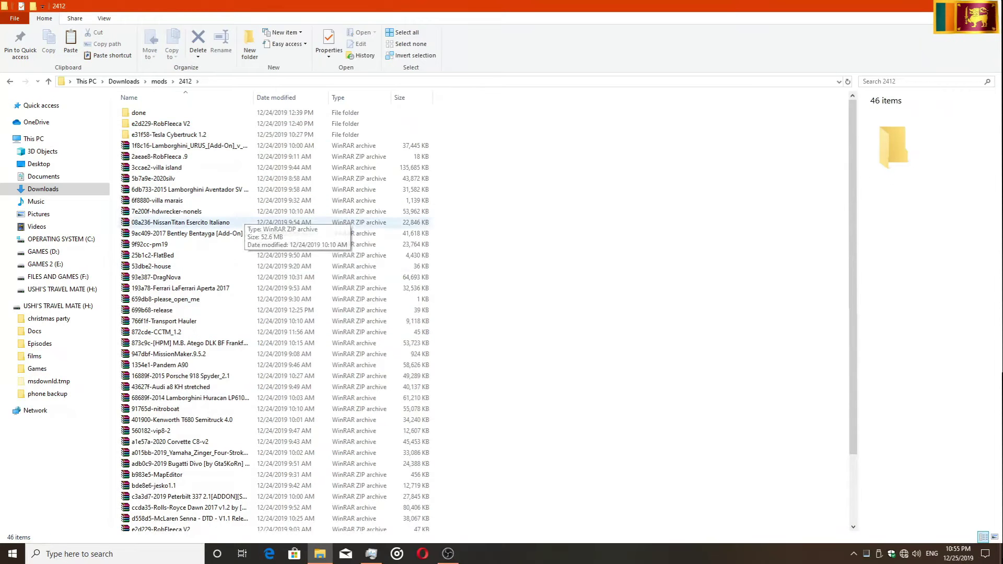
scroll(245, 244, down, 3)
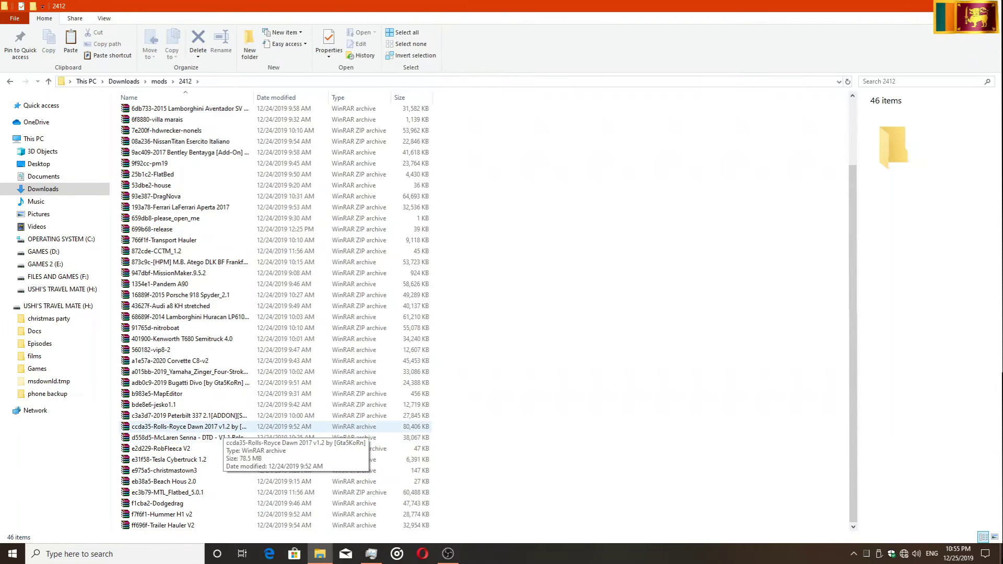
Open the Rolls-Royce Dawn 2017 v1.2 archive, dismiss the licence reminder, inspect its Add-on\dawn contents and close the archive
double_click(220, 427)
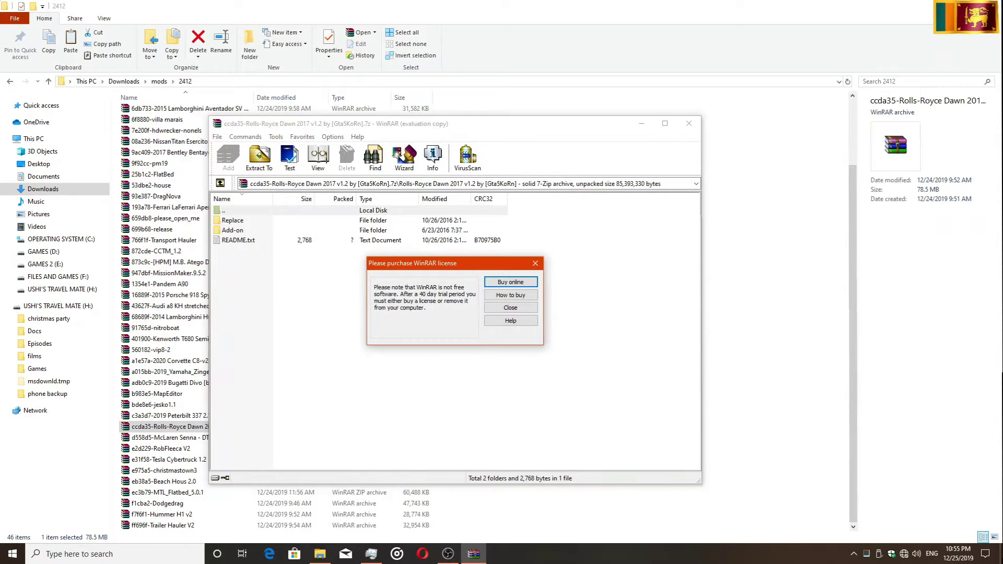
click(509, 307)
double_click(233, 230)
double_click(232, 219)
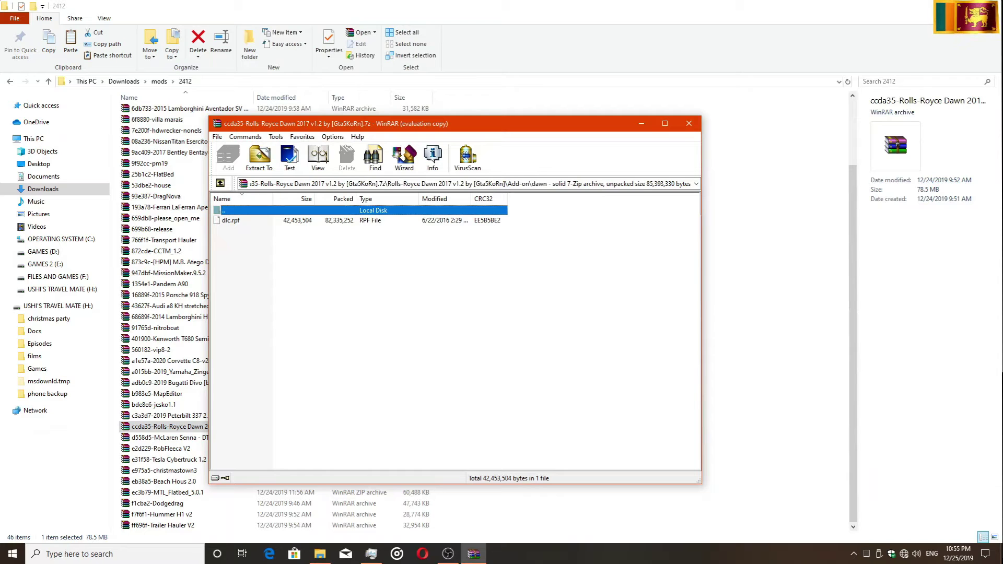
key(Return)
key(Up)
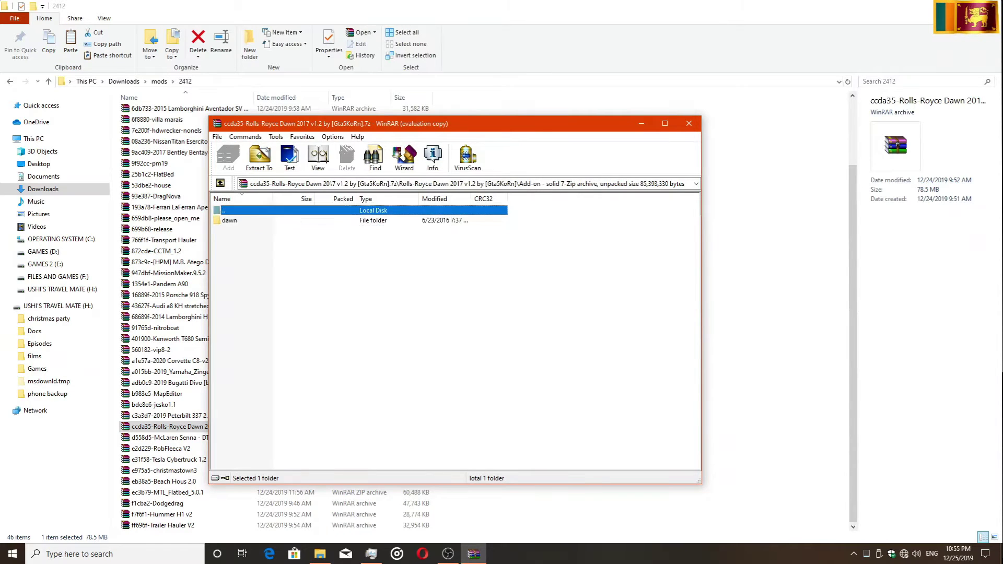
key(Return)
key(alt+F4)
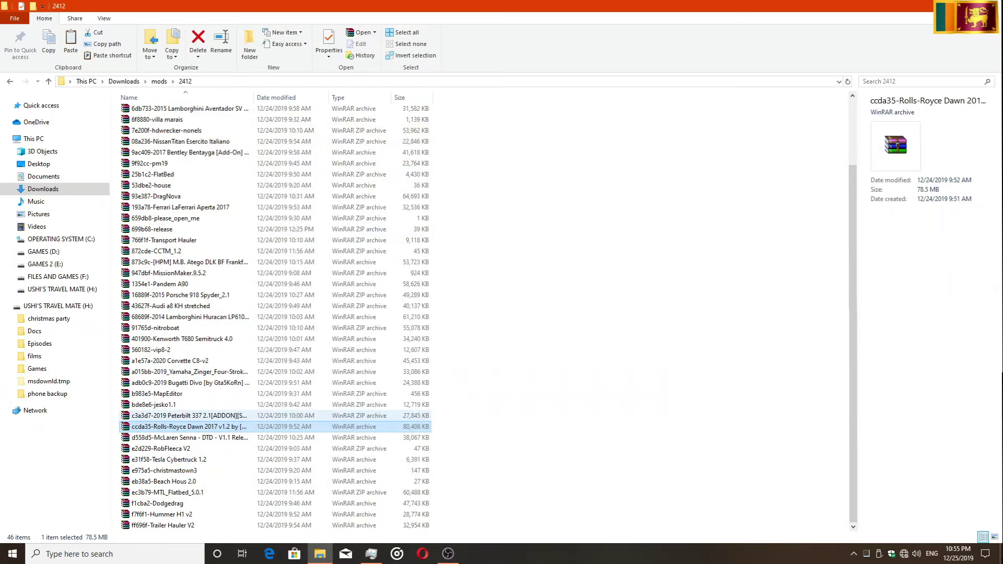
Extract the Rolls-Royce Dawn 2017 v1.2 archive into a folder of its own name and open the extracted mod folder inside
right_click(229, 426)
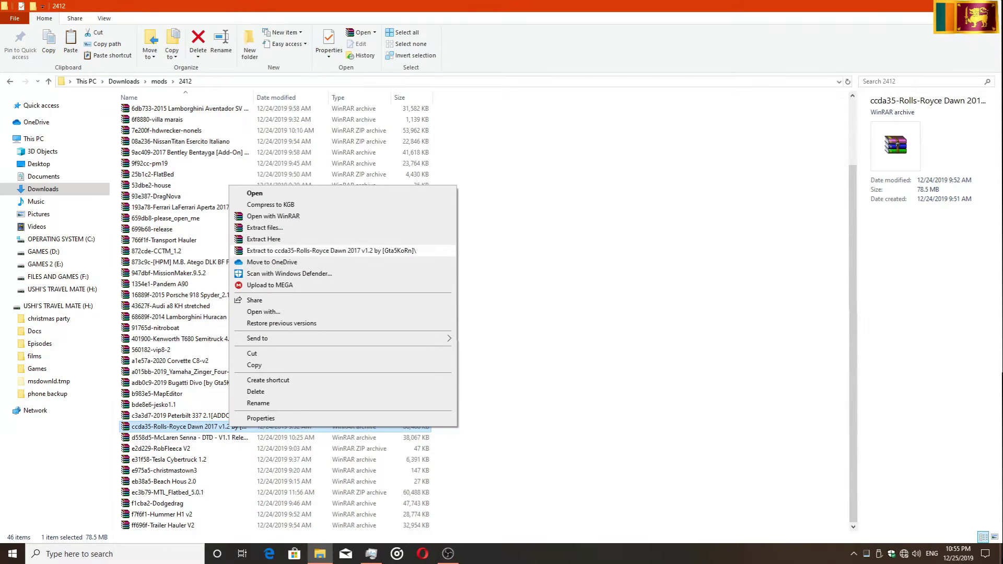
key(Return)
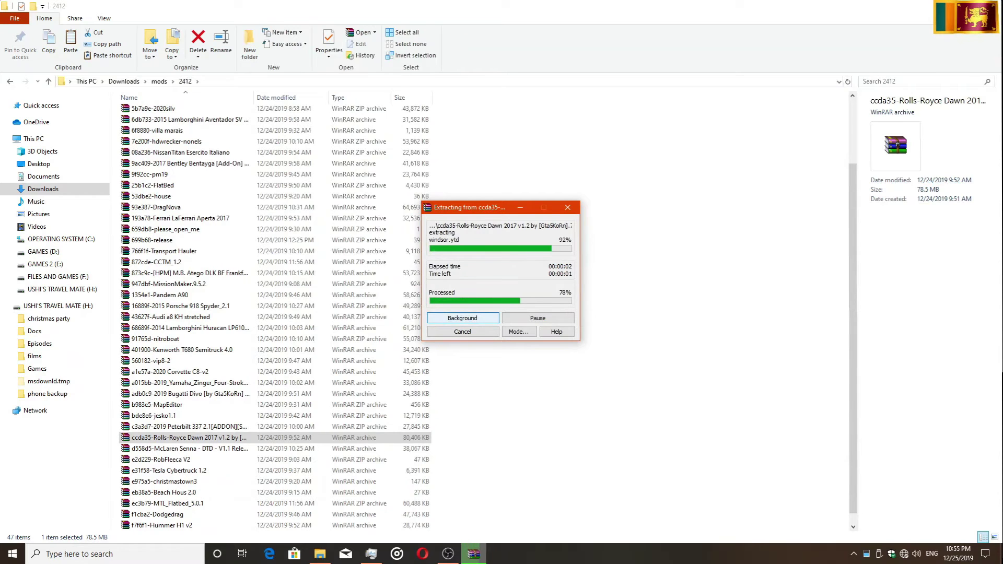
scroll(276, 314, up, 3)
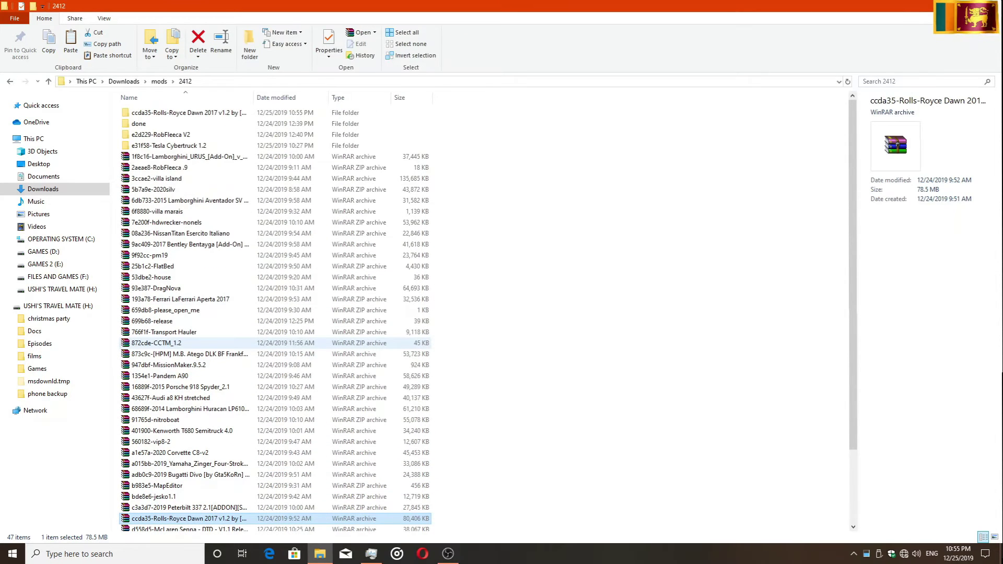
double_click(189, 113)
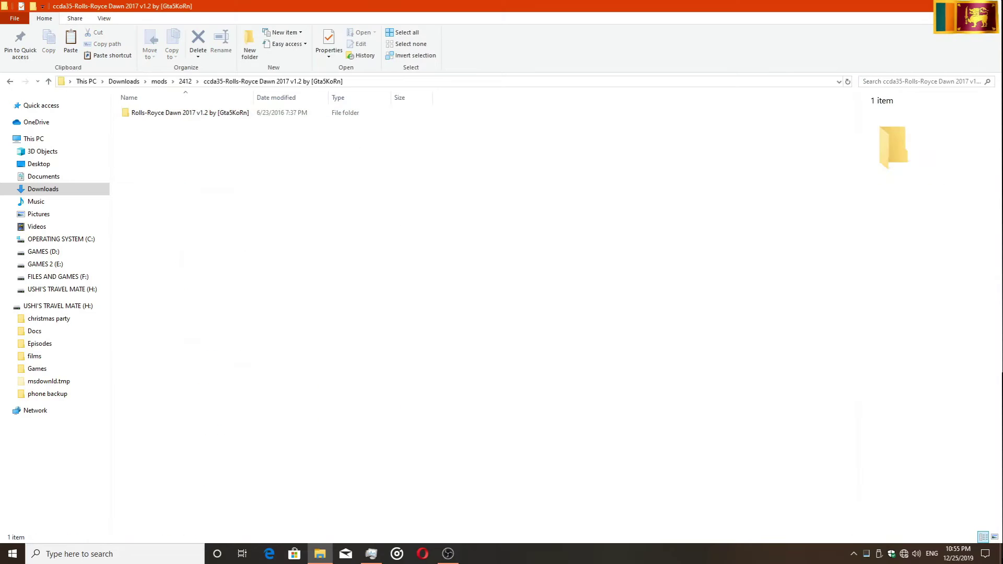
double_click(189, 112)
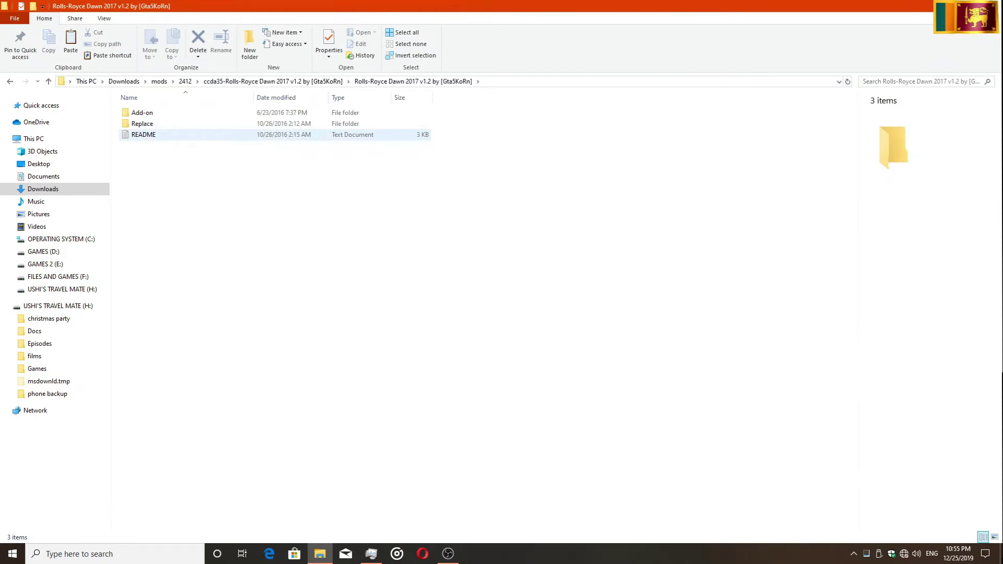
Open the mod's README maximized and read through its features and installation instructions
double_click(144, 134)
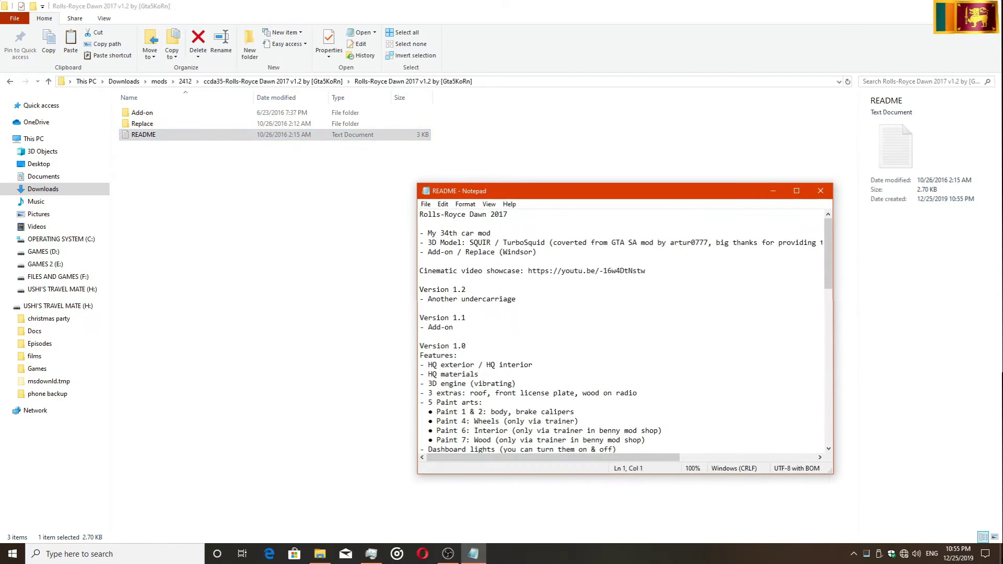
click(796, 190)
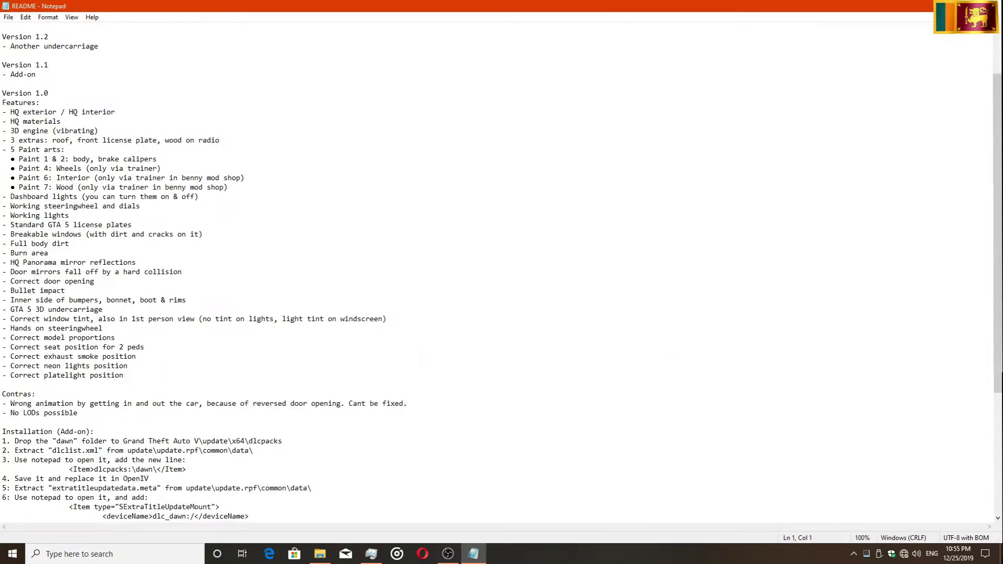
scroll(496, 272, up, 3)
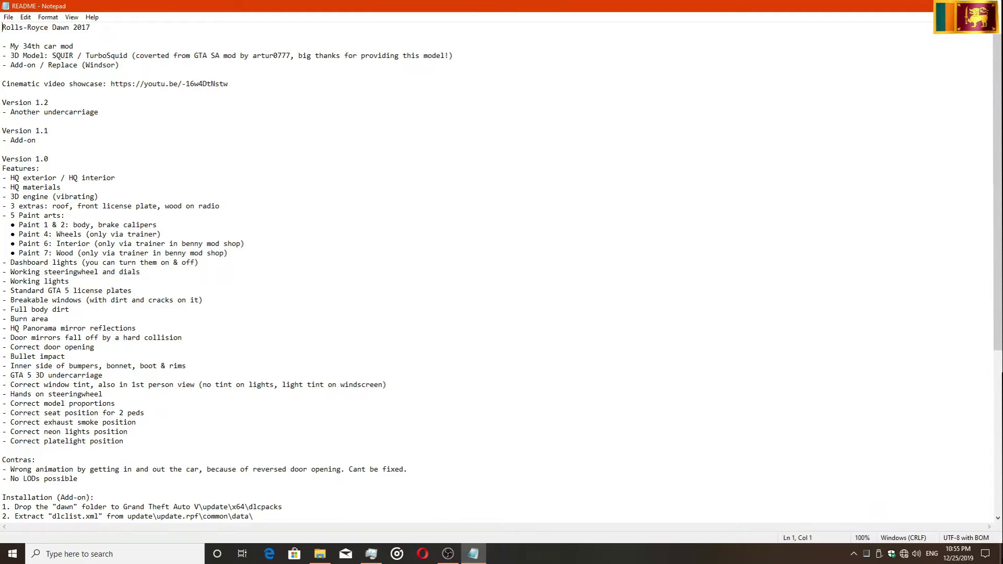
scroll(501, 272, down, 9)
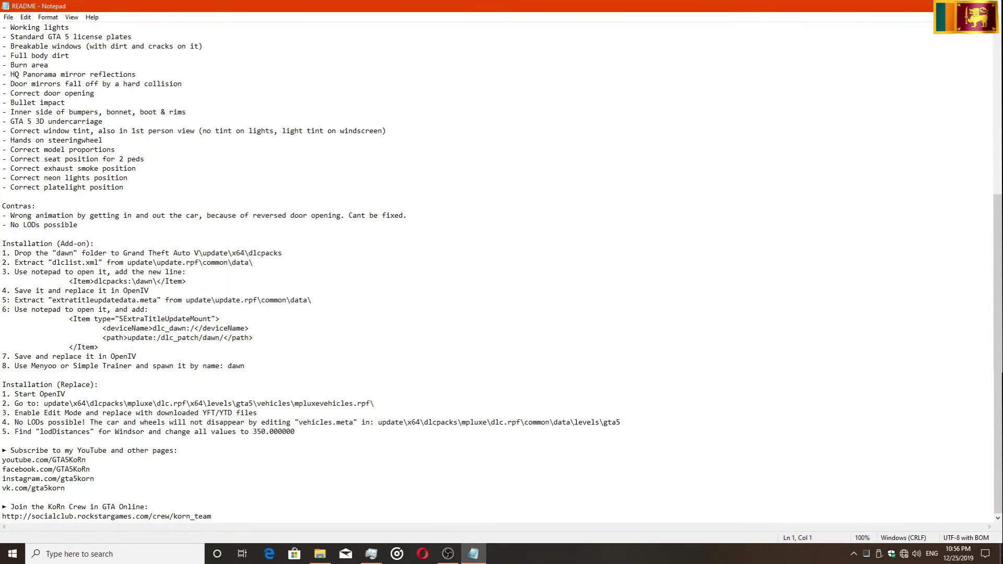
Restore the README to a smaller window, open the mod's Add-on folder and select the dawn folder
drag(349, 5, 425, 169)
click(219, 124)
double_click(220, 112)
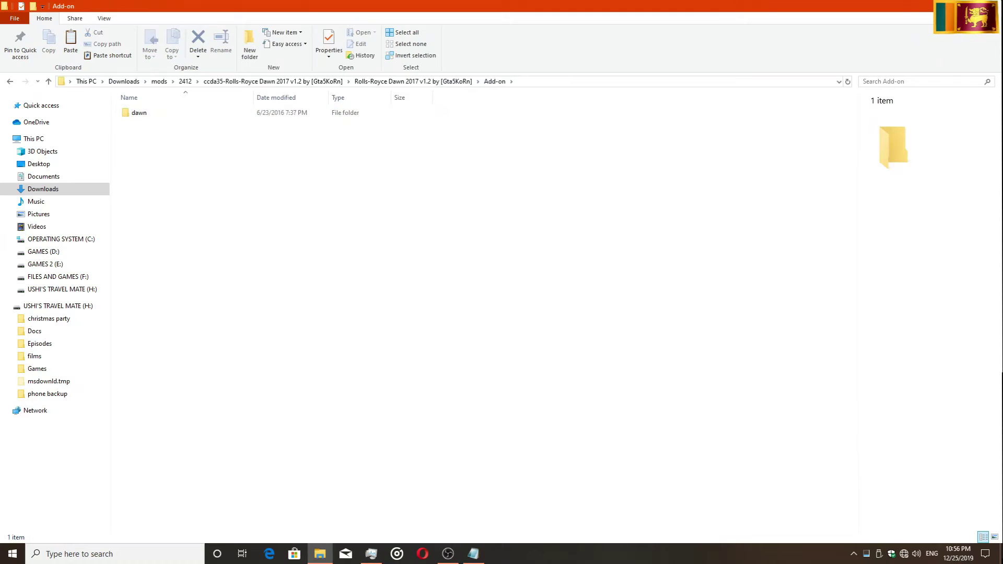
click(219, 112)
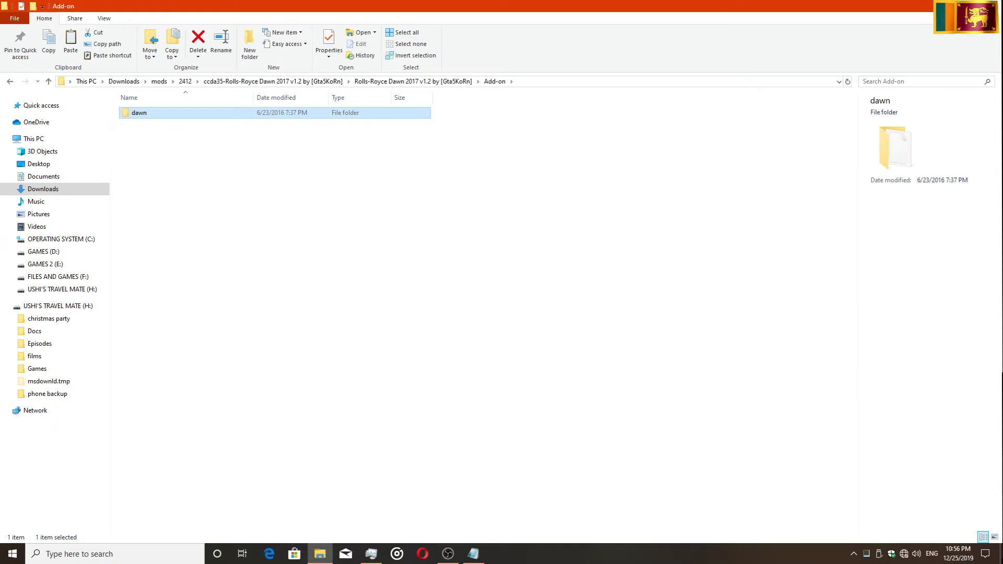
Review the Add-on and Replace installation steps in the README, then minimize it
click(473, 553)
scroll(418, 313, down, 3)
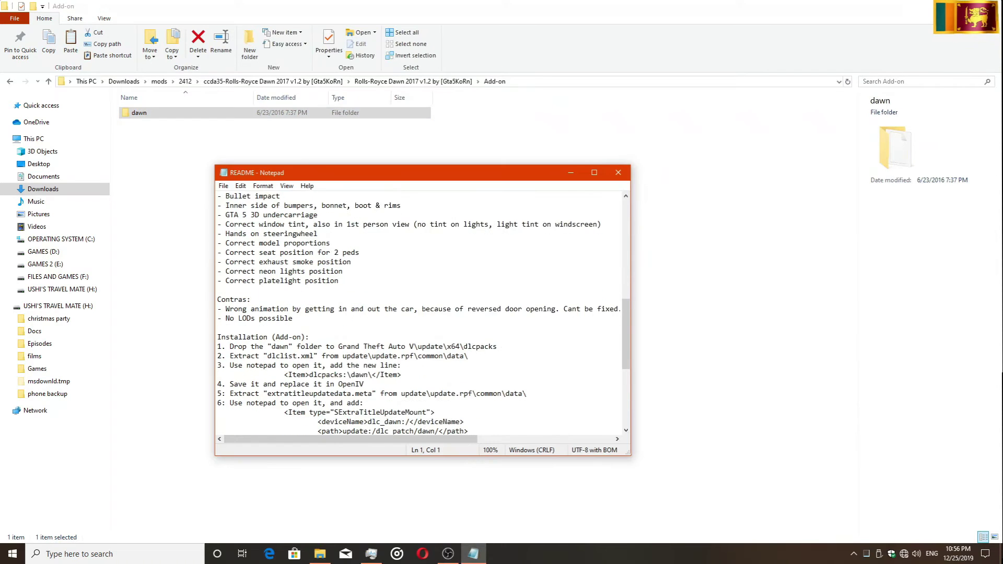
scroll(423, 313, down, 2)
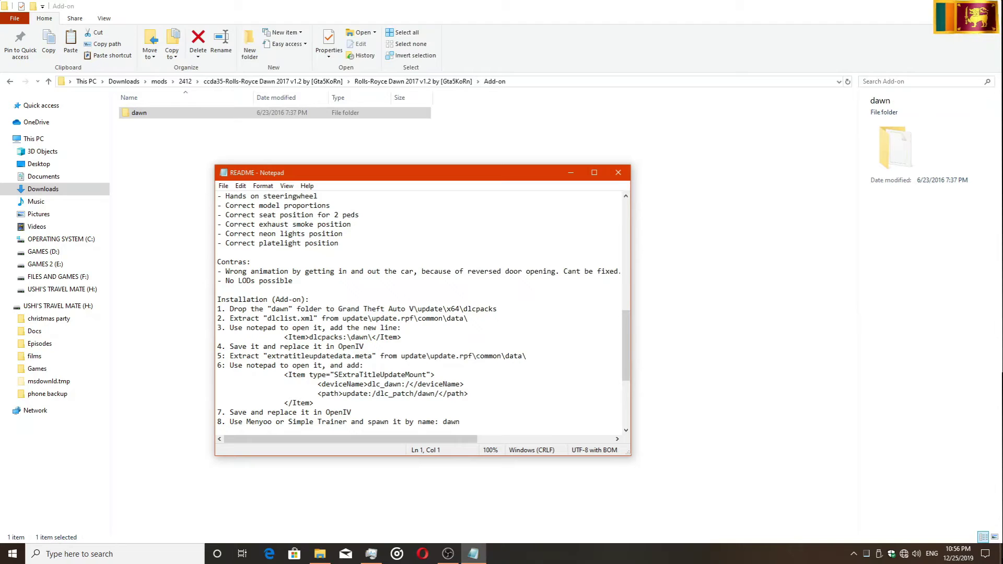
scroll(417, 313, down, 3)
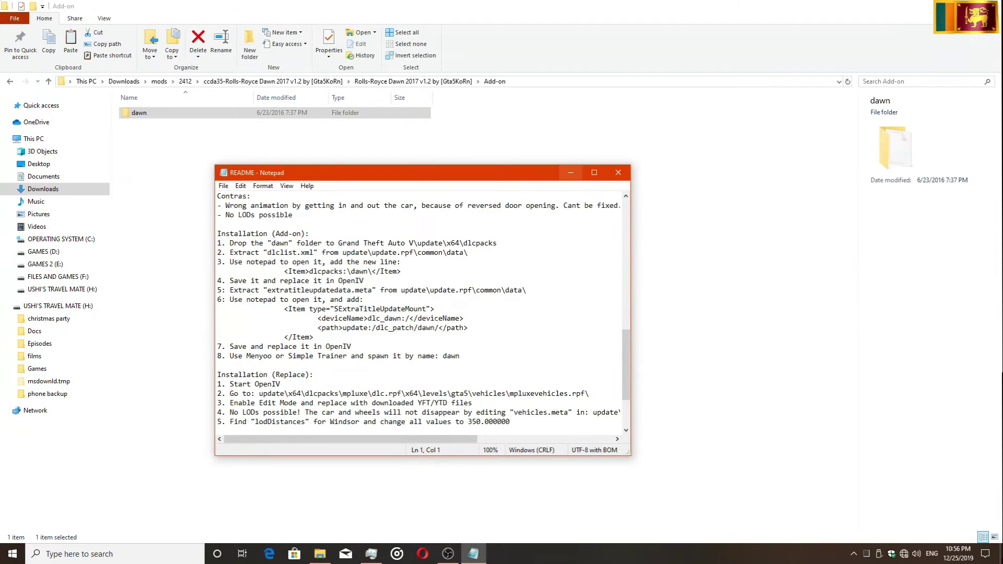
click(570, 172)
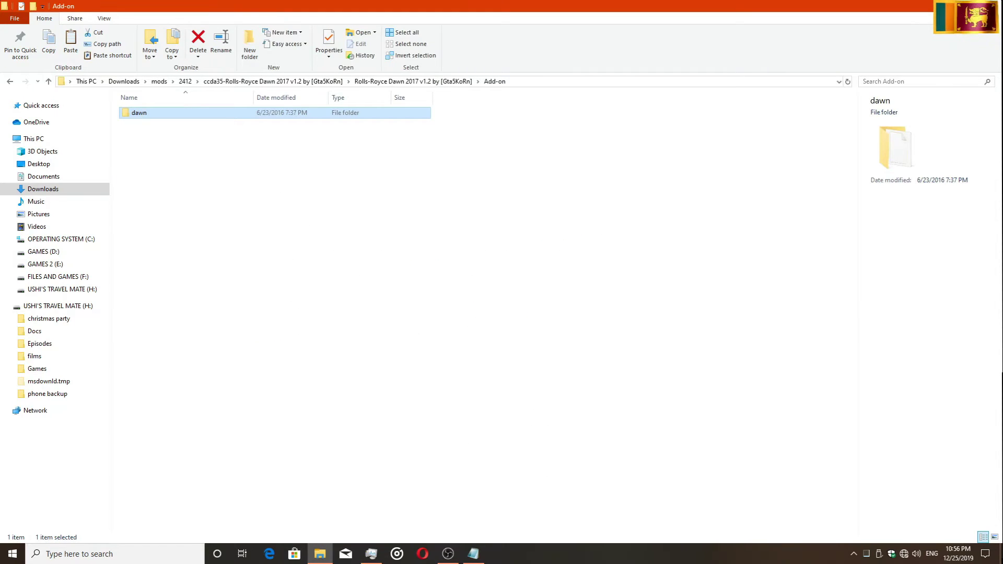
Show the desktop, launch OpenIV and load the Windows version of Grand Theft Auto V
click(447, 553)
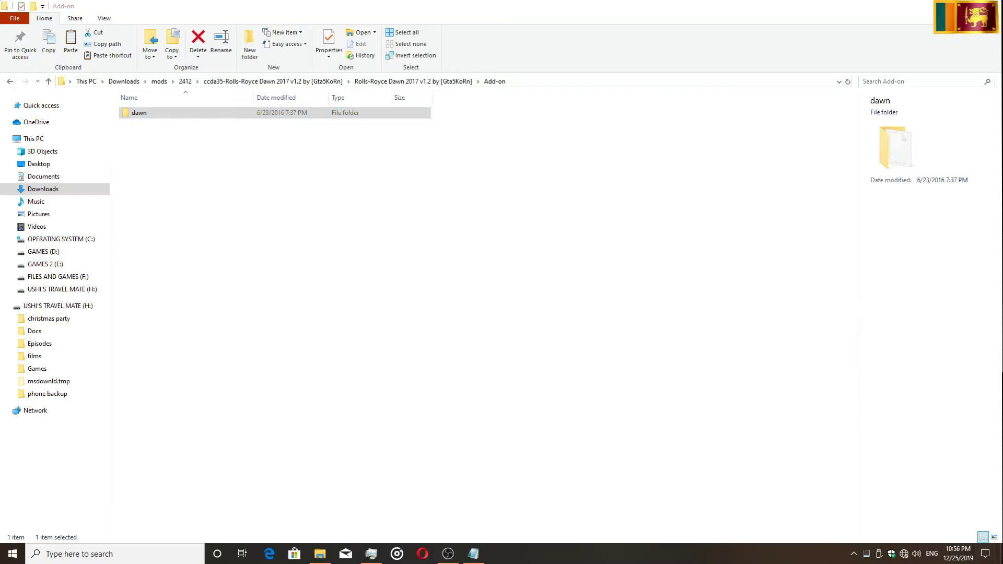
key(super+d)
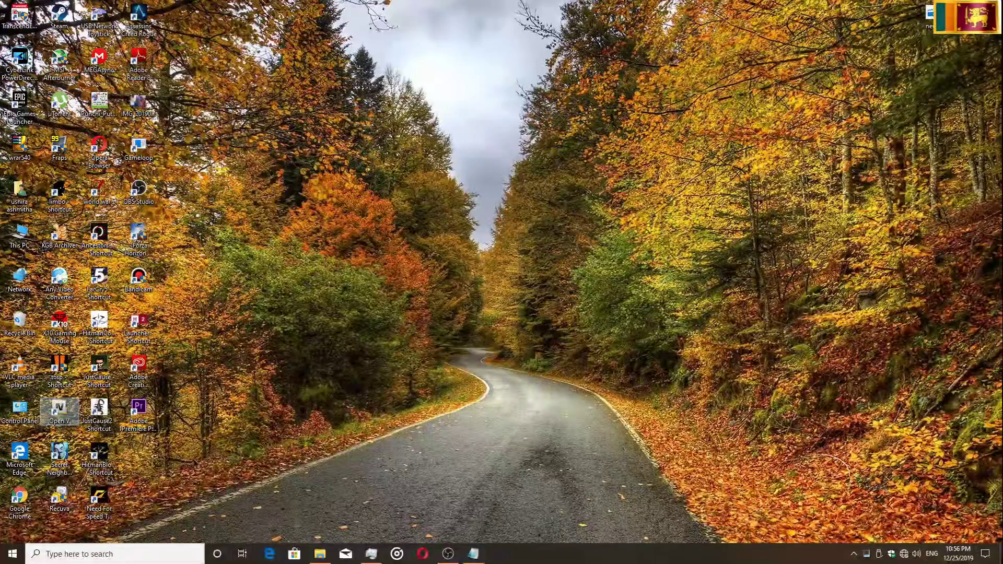
double_click(59, 410)
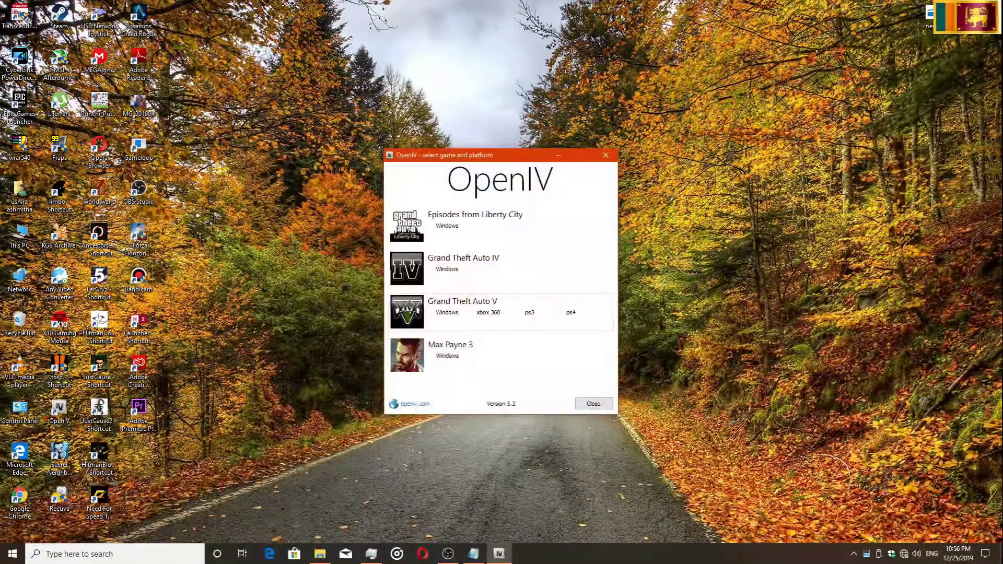
click(447, 312)
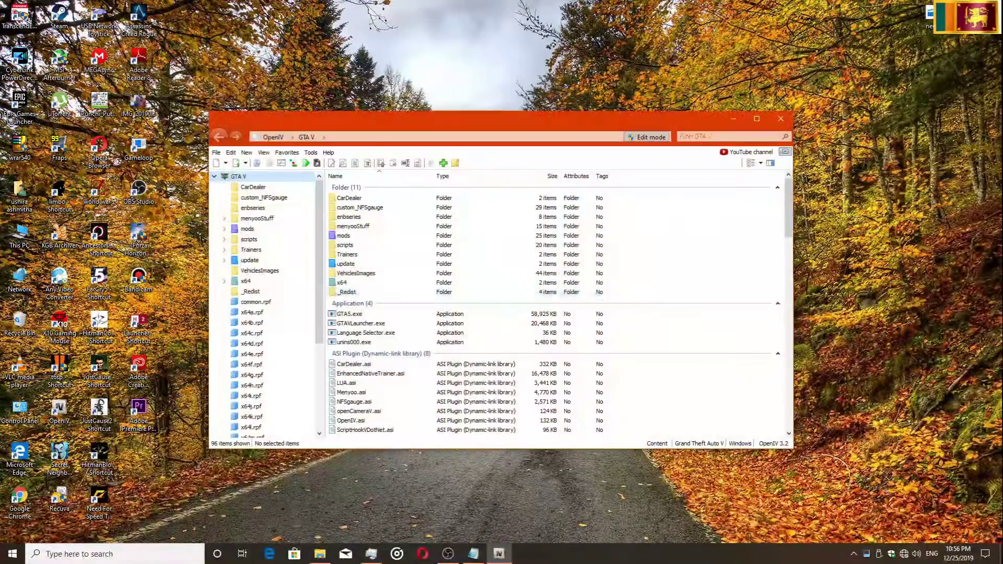
Check the README's Add-on instructions for where the dawn folder goes and minimize it again
click(473, 553)
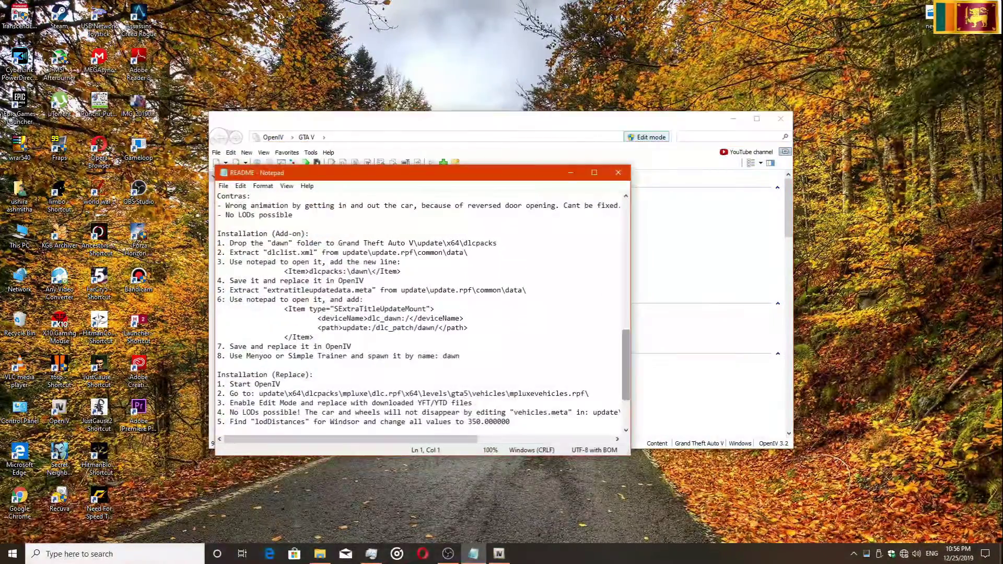
scroll(423, 314, up, 1)
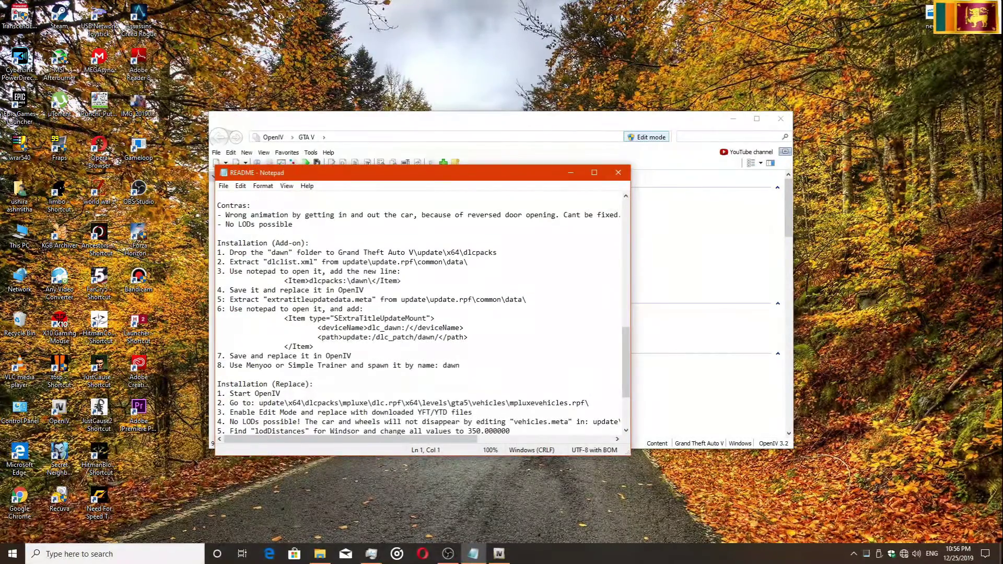
scroll(423, 313, up, 1)
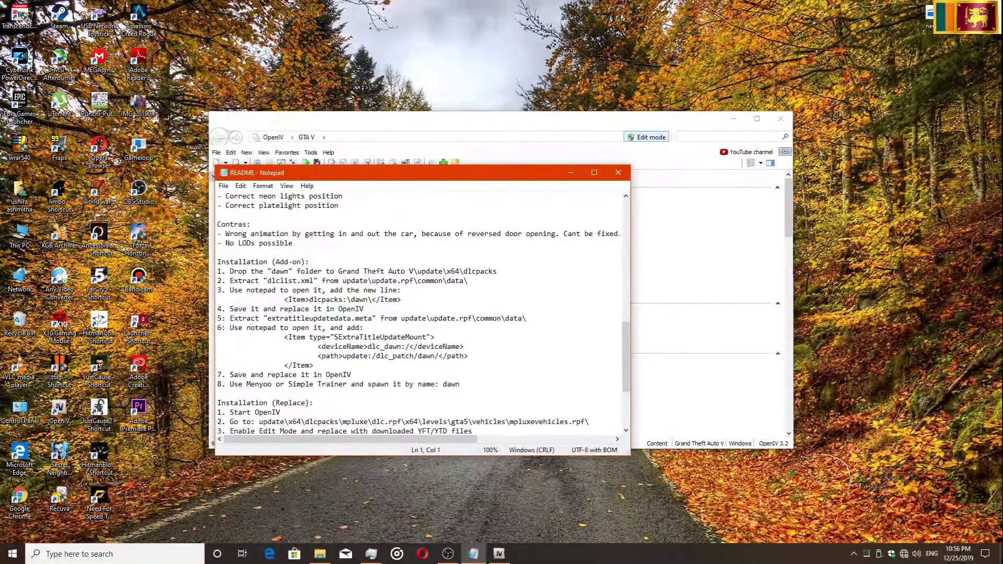
click(571, 172)
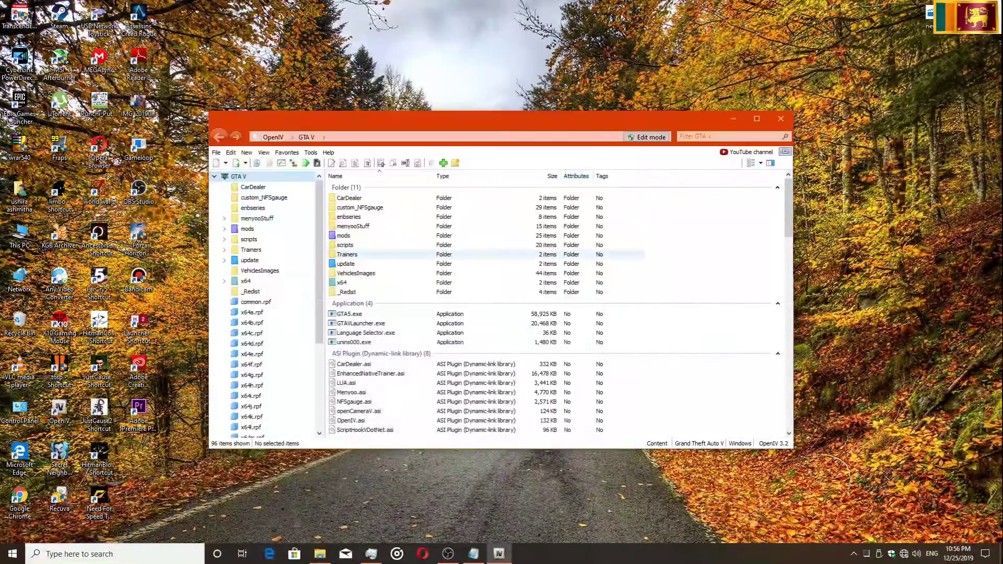
Browse to the mods\update\x64\dlcpacks folder in OpenIV
double_click(344, 235)
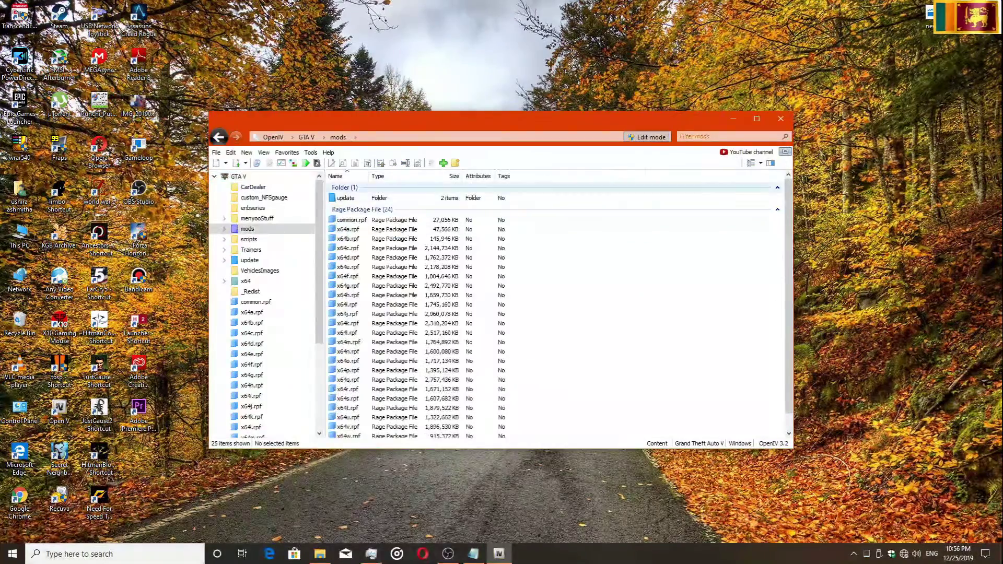
double_click(346, 188)
click(345, 187)
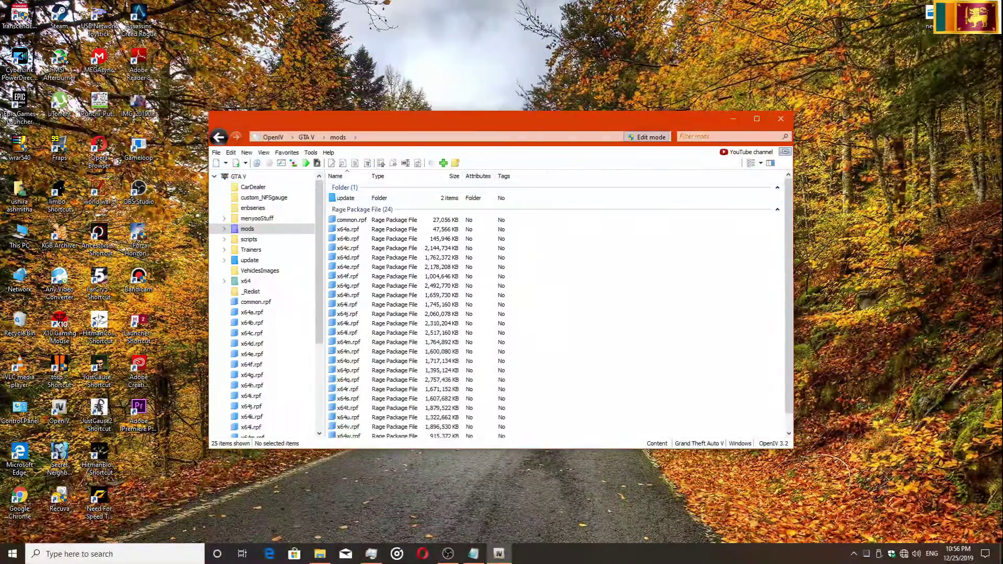
double_click(344, 198)
double_click(341, 198)
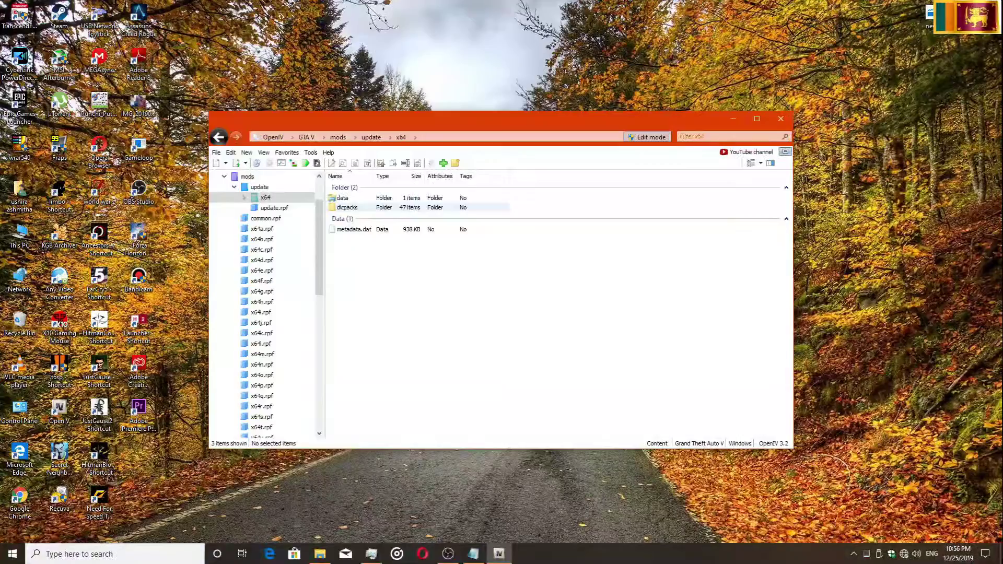
double_click(346, 208)
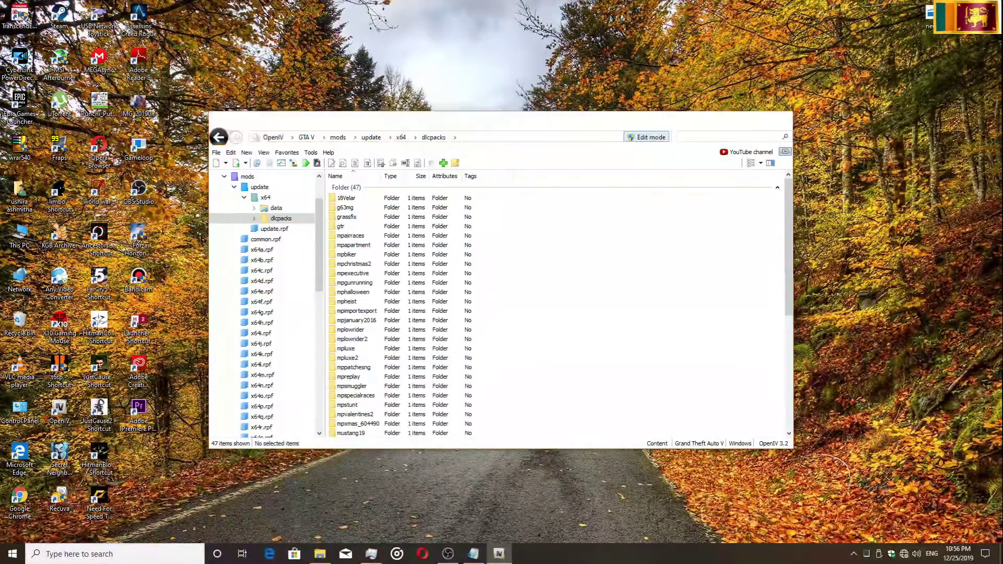
Add the dawn folder from the mod's Add-on folder to mods\update\x64\dlcpacks in OpenIV, then go back to x64
click(733, 118)
click(499, 554)
scroll(555, 308, down, 2)
scroll(554, 308, up, 2)
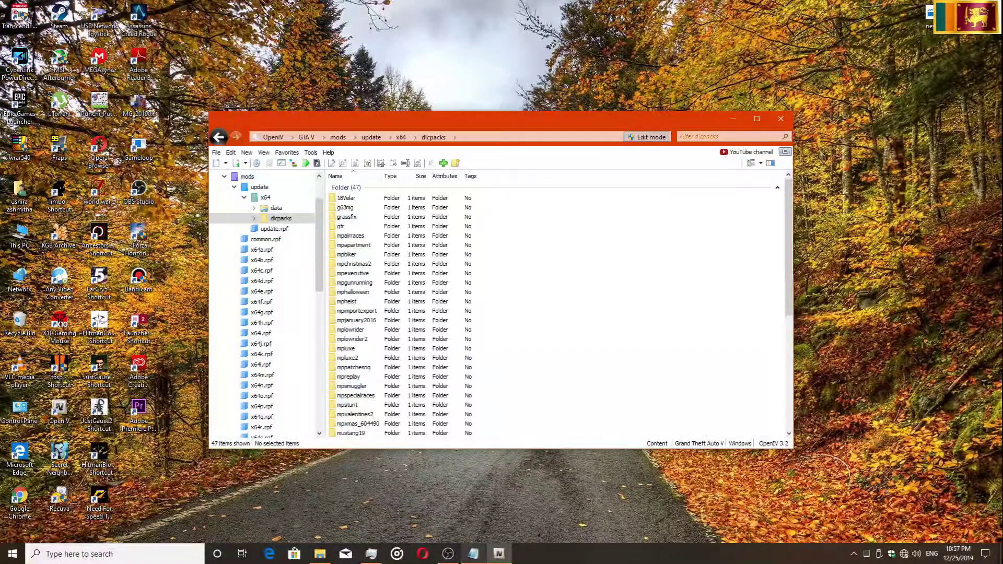
click(320, 553)
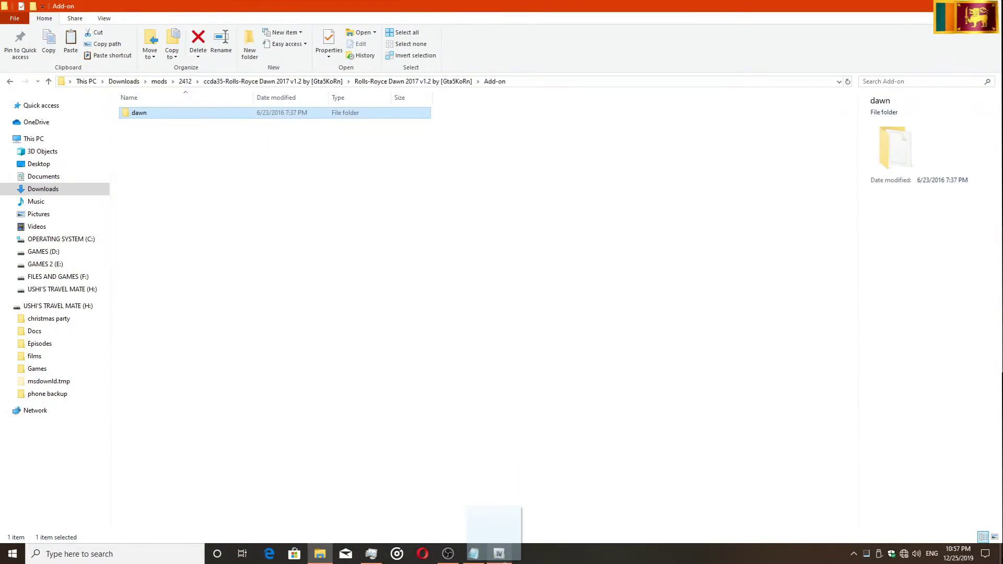
click(499, 554)
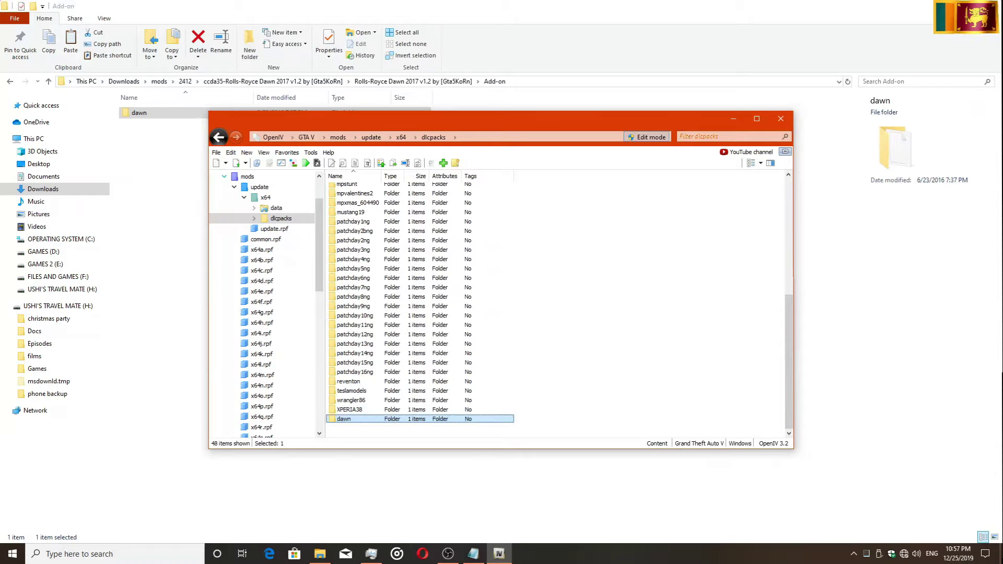
click(218, 136)
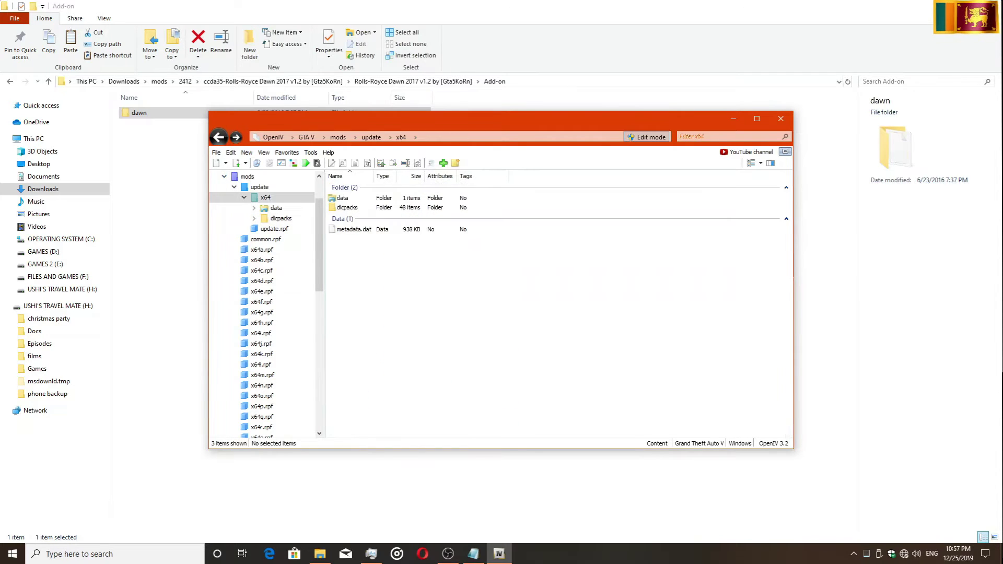
Copy the line <Item>dlcpacks:\dawn\</Item> from the README's Add-on installation steps and minimize the README
click(473, 553)
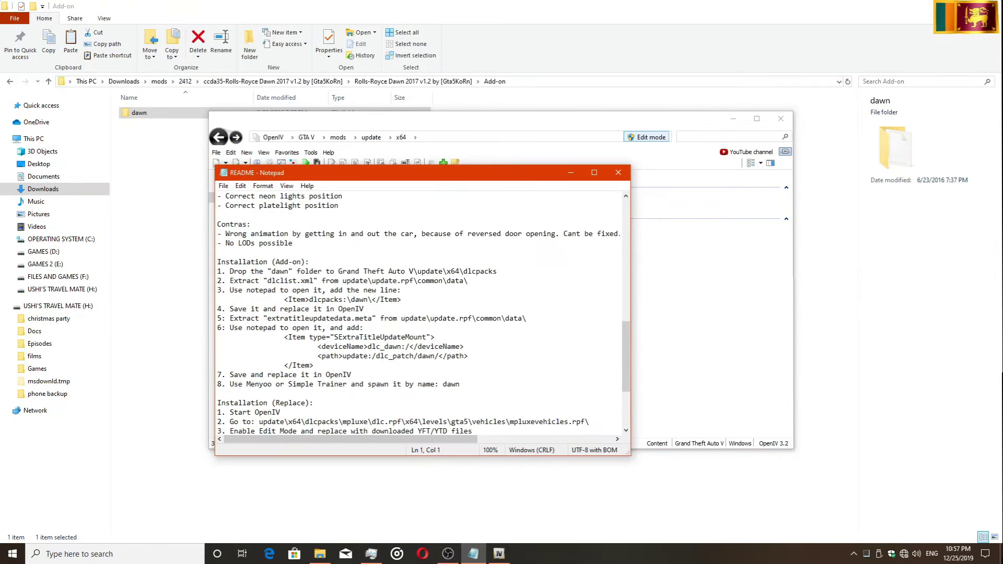
scroll(417, 313, up, 1)
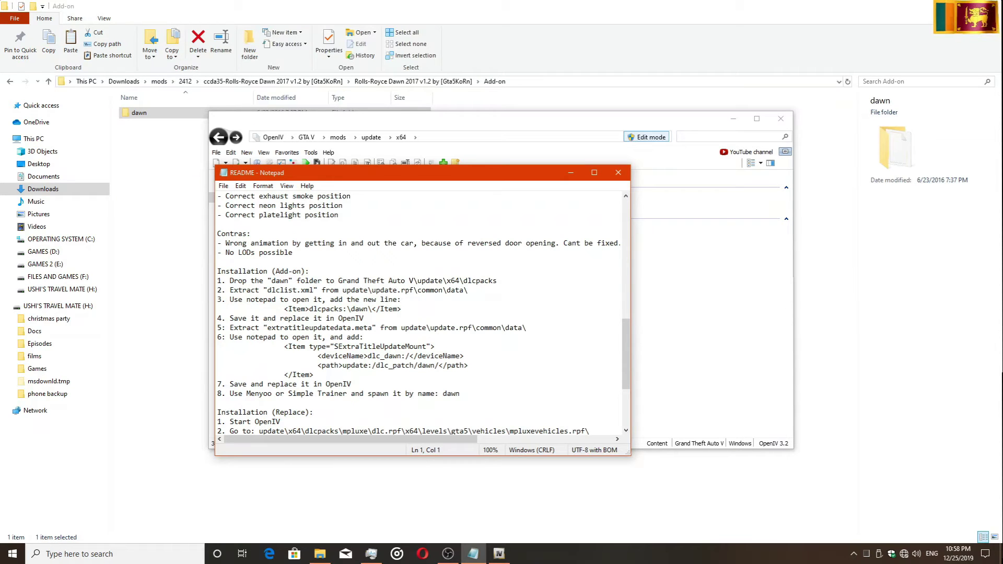
scroll(417, 314, down, 3)
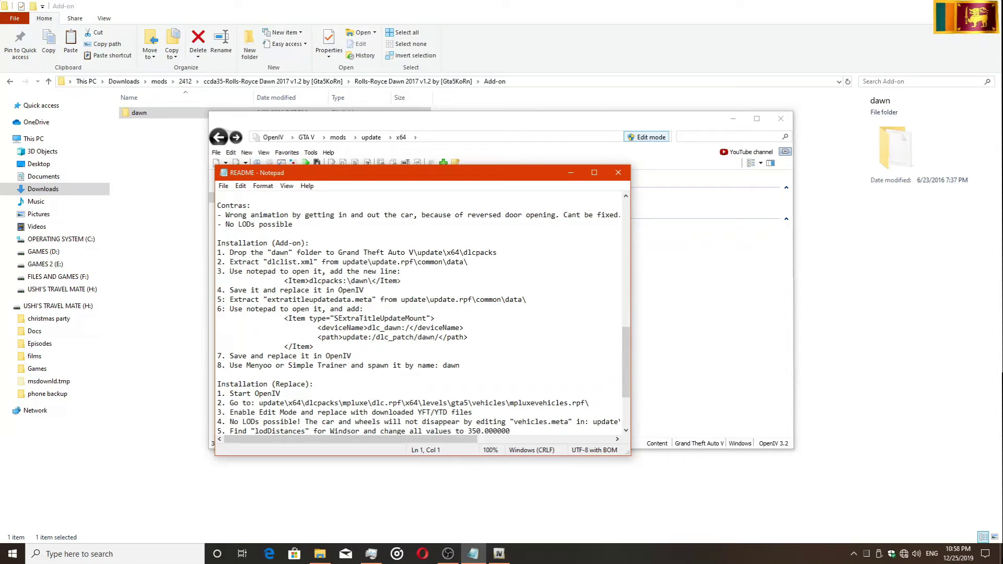
scroll(419, 313, up, 1)
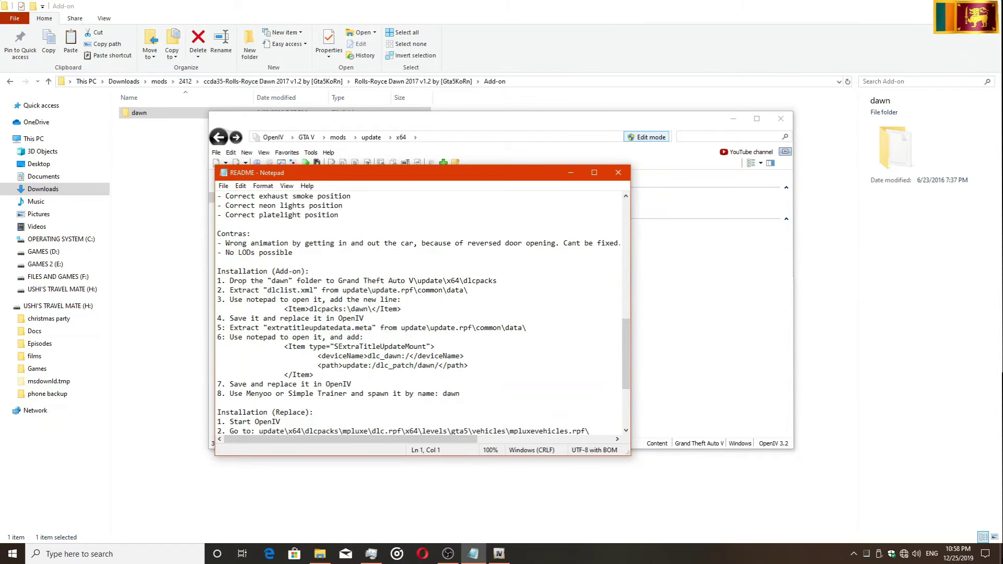
drag(229, 327, 313, 375)
click(364, 318)
drag(284, 309, 401, 309)
key(ctrl+c)
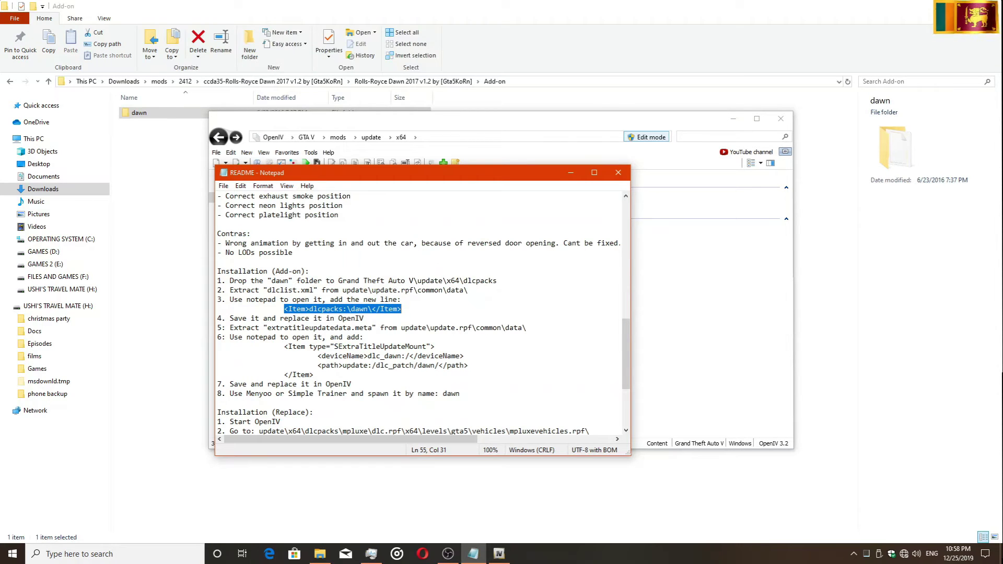
click(570, 172)
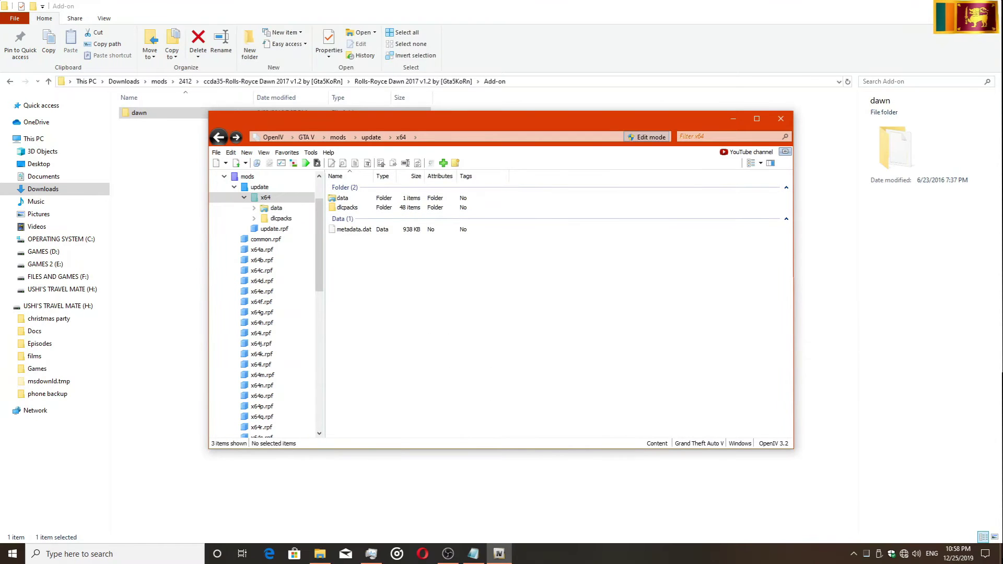
Browse to mods\update\update.rpf\common\data in OpenIV and find the XML files
click(260, 186)
double_click(351, 219)
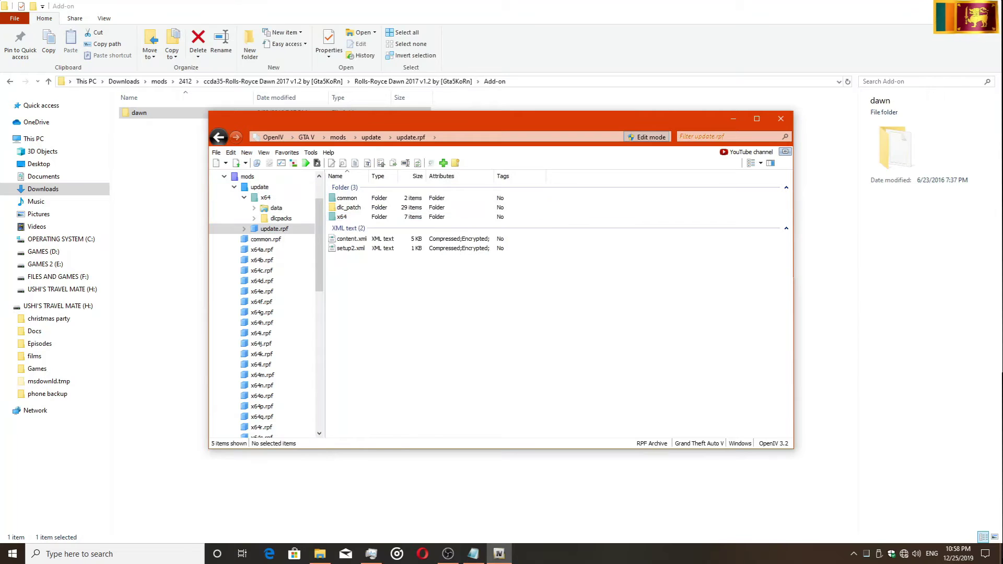
double_click(346, 198)
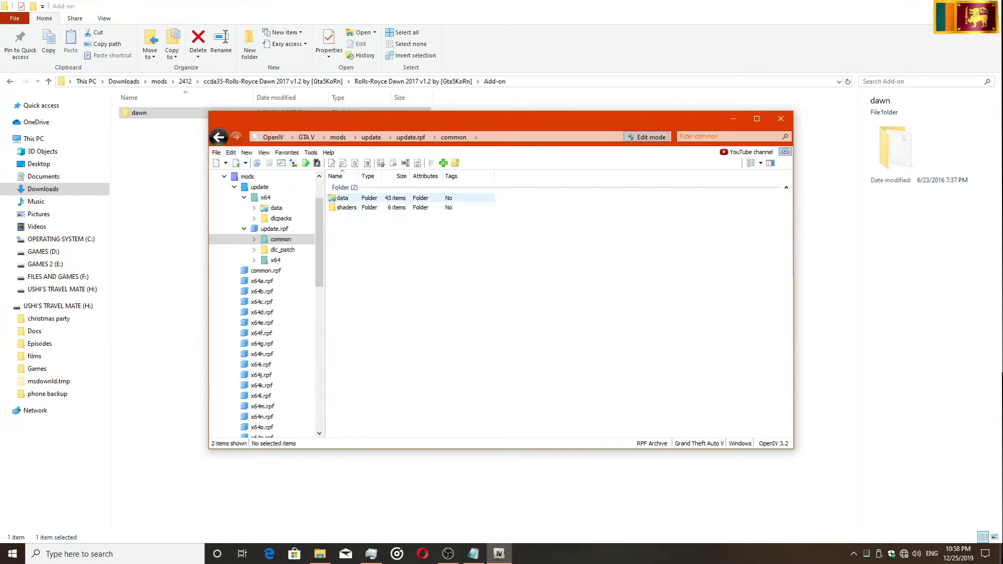
double_click(342, 197)
scroll(366, 337, down, 1)
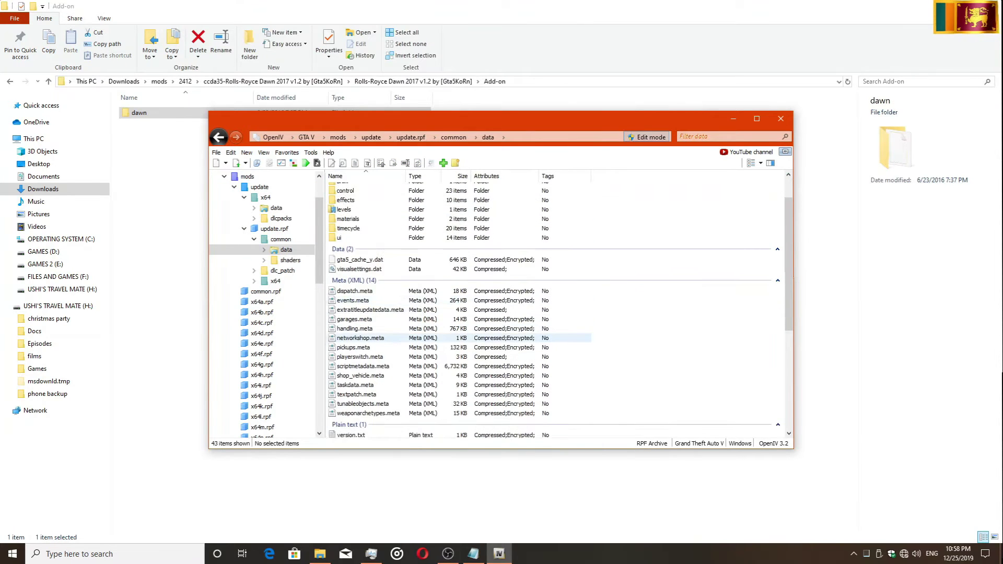
scroll(365, 338, down, 4)
scroll(366, 289, down, 2)
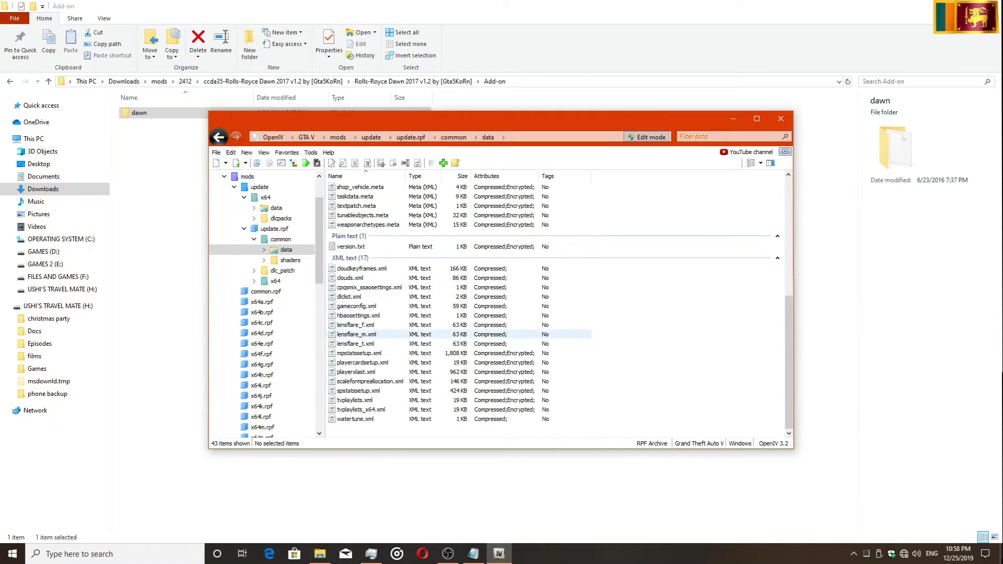
Edit dlclist.xml, add <Item>dlcpacks:\dawn\</Item> on a new line below the mustang19 entry, and save the file
click(349, 296)
right_click(370, 297)
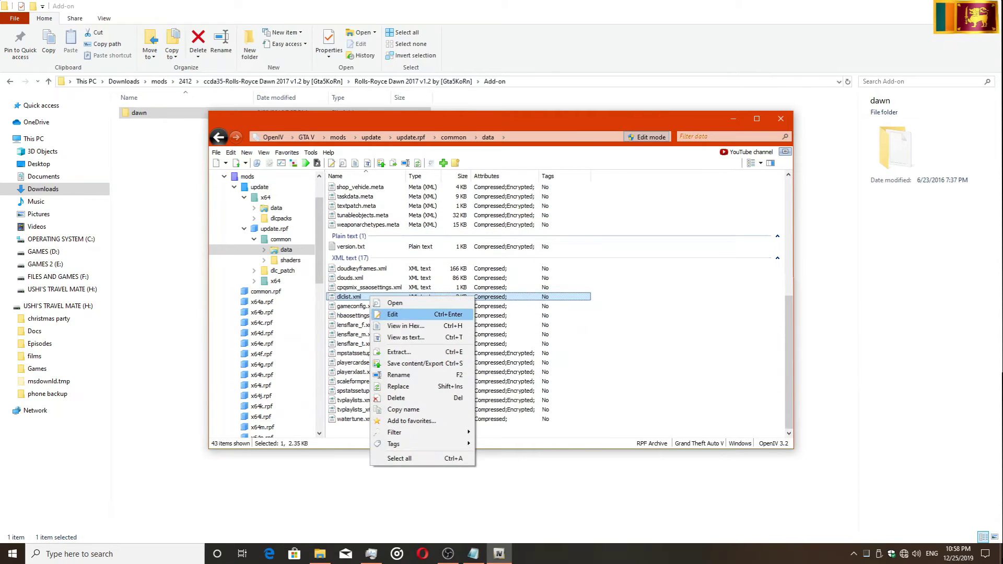
click(397, 314)
scroll(515, 297, down, 15)
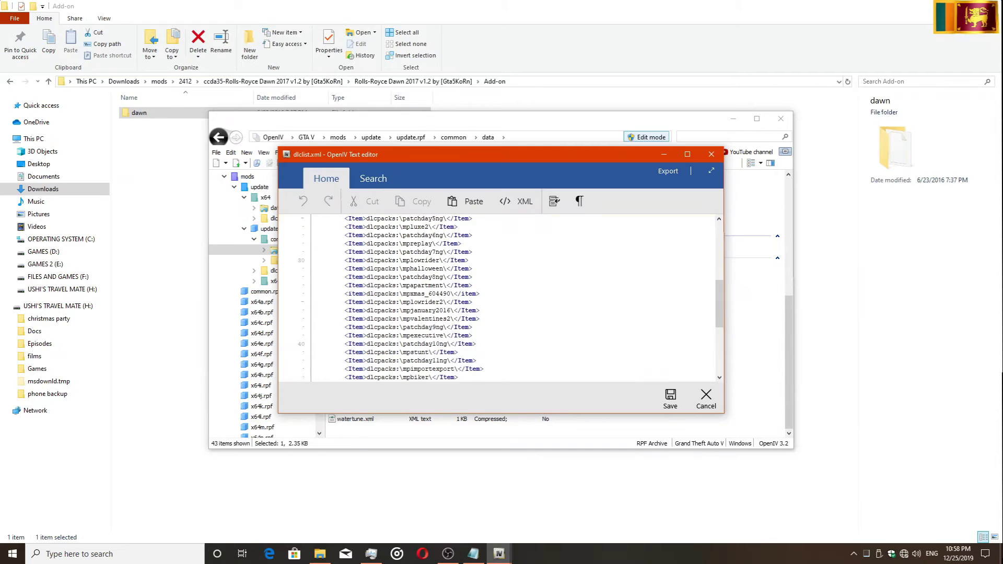
click(465, 360)
key(Return)
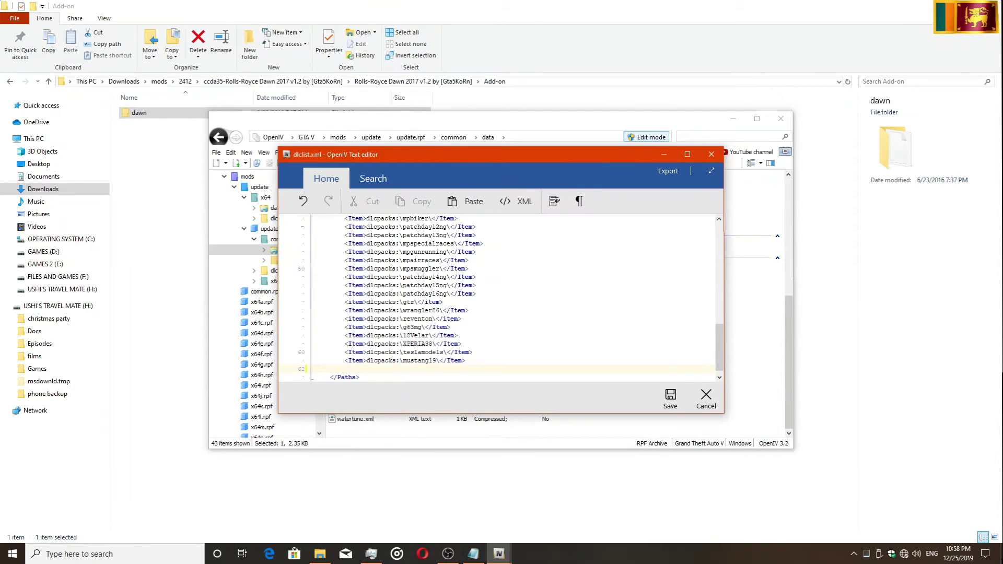
key(ctrl+v)
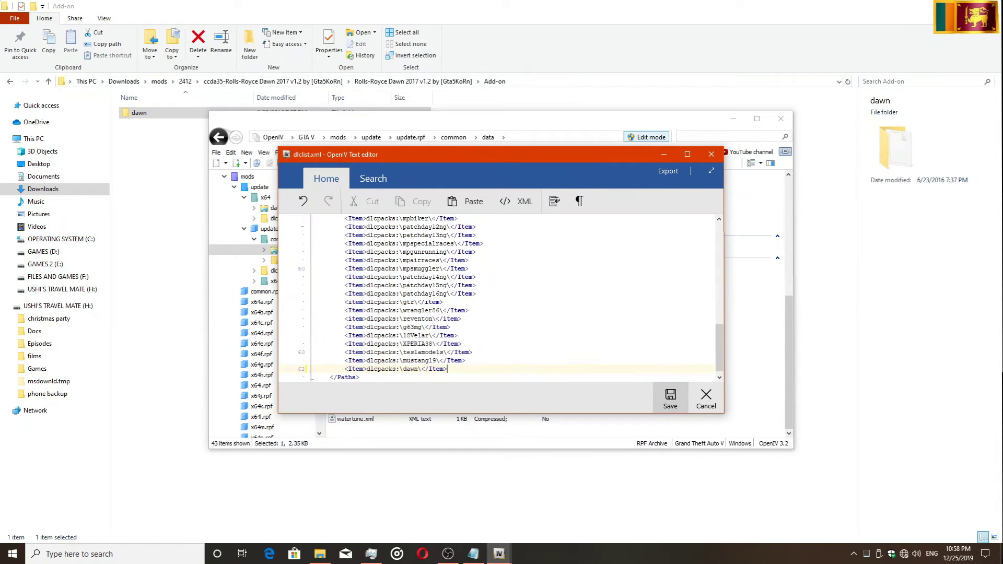
click(670, 399)
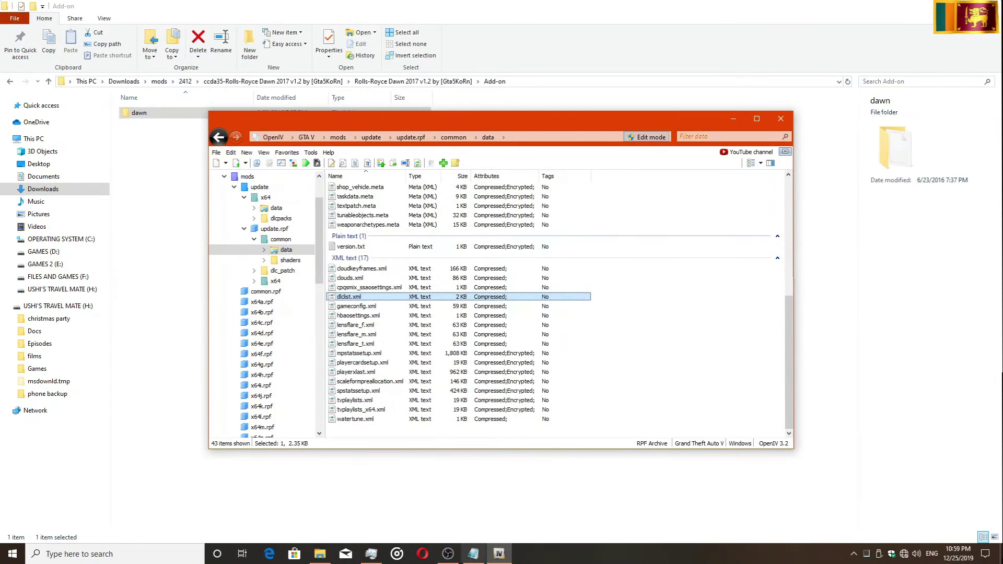
key(alt+Tab)
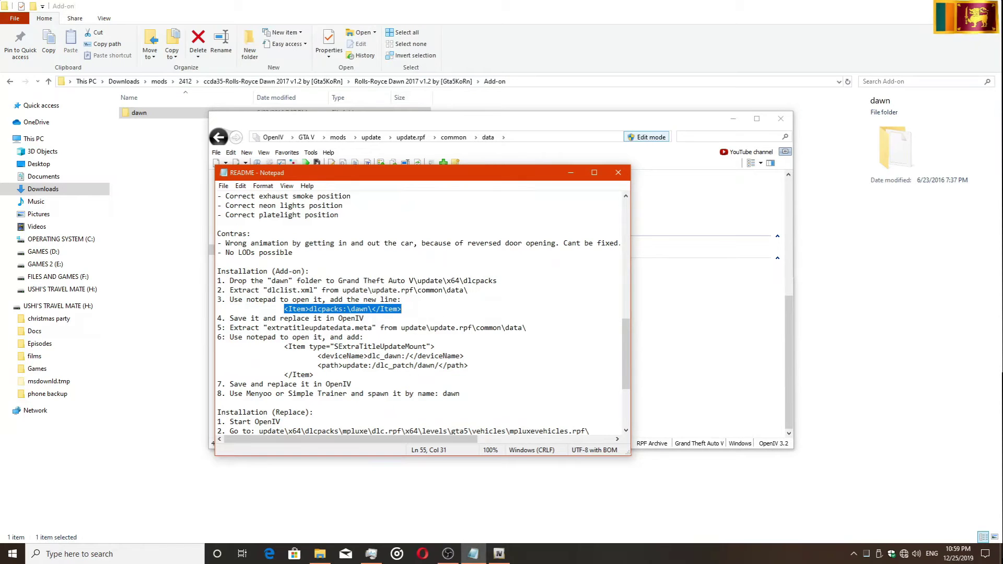
drag(284, 346, 313, 374)
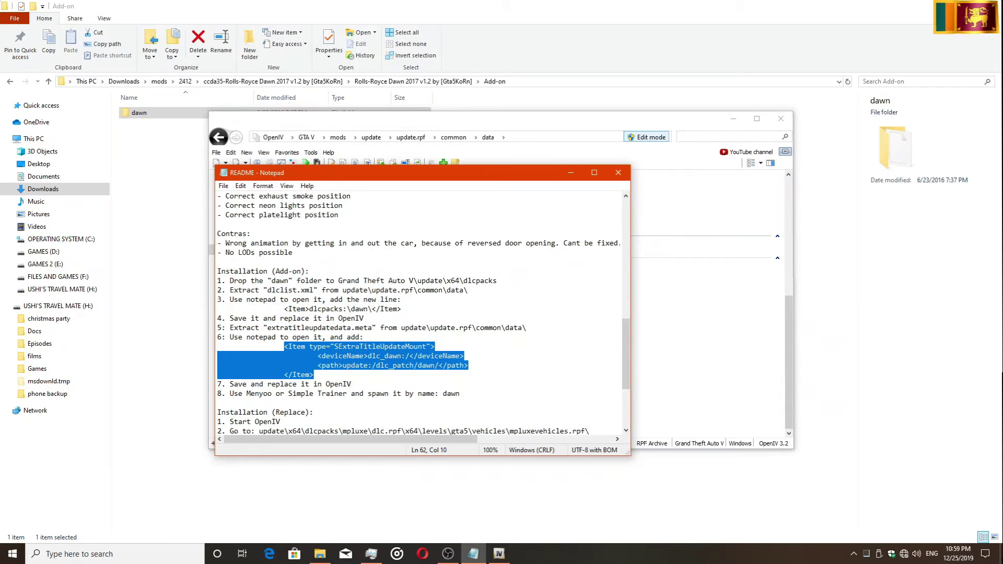
click(570, 172)
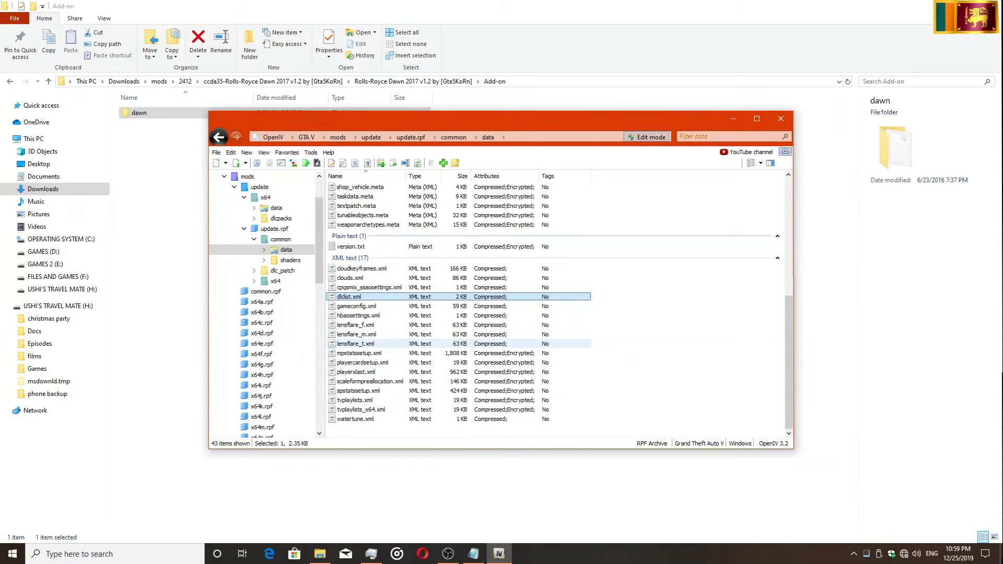
scroll(454, 339, up, 4)
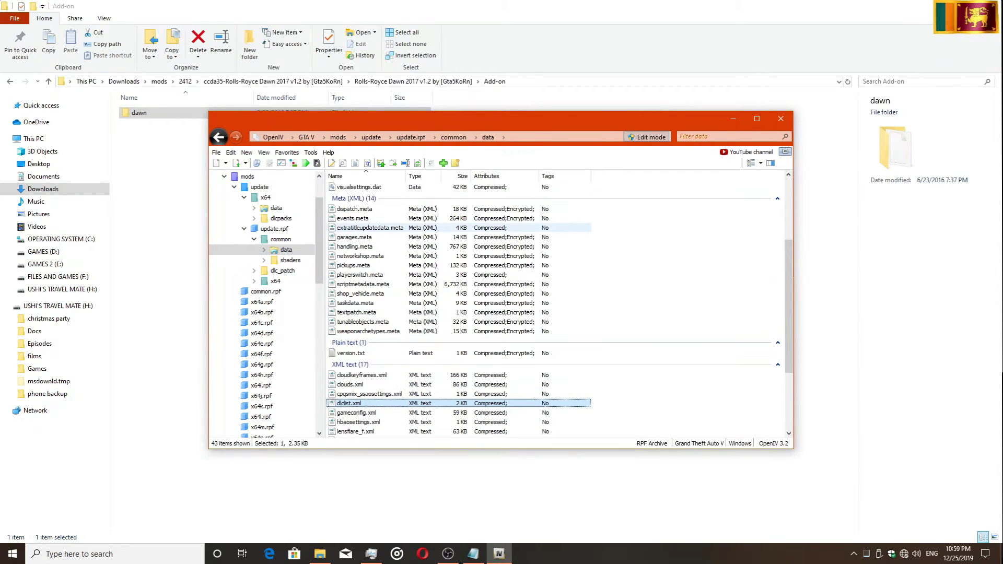
click(380, 228)
right_click(380, 228)
click(405, 237)
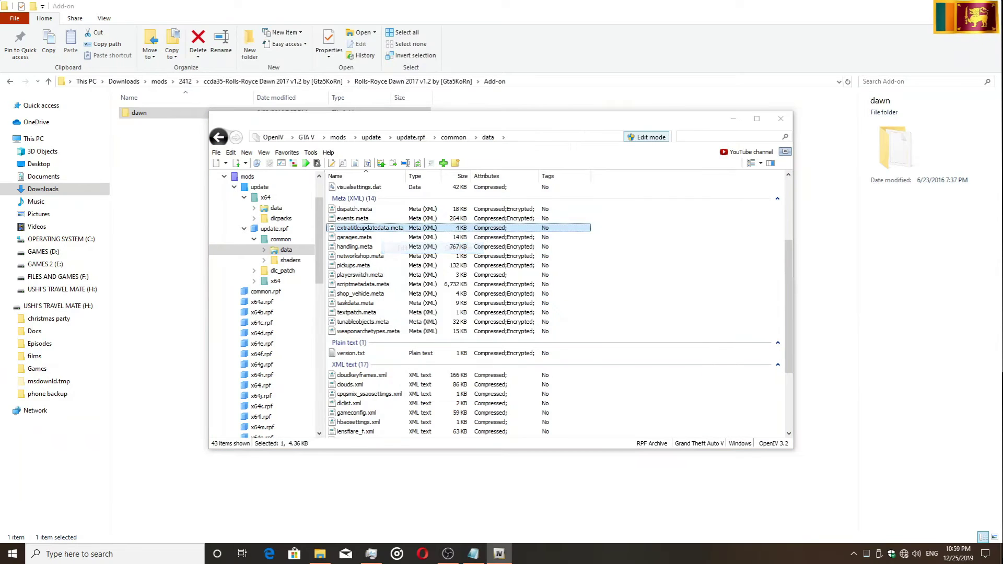
scroll(496, 297, down, 10)
scroll(497, 297, down, 20)
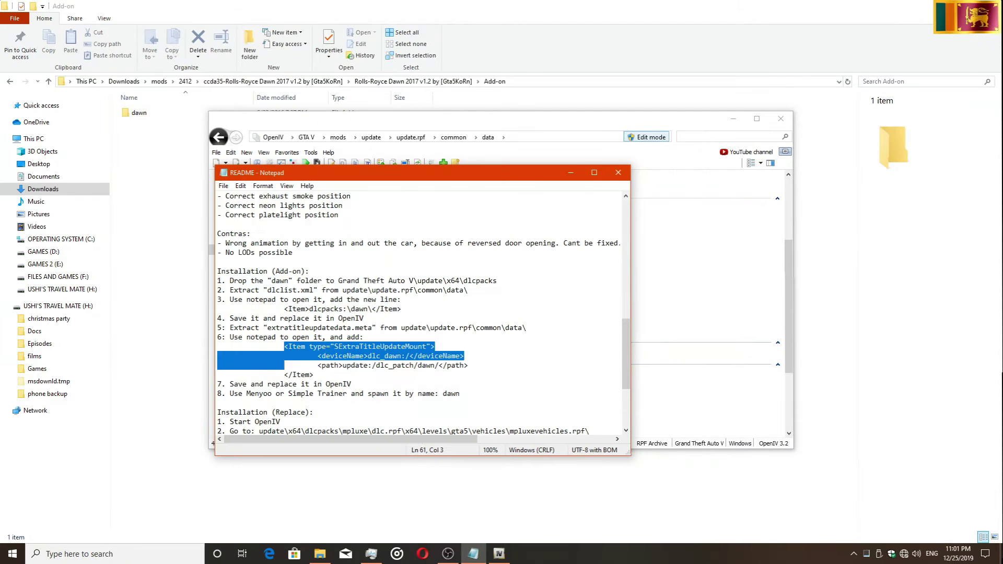
Copy the README's complete SExtraTitleUpdateMount item block for dlc_dawn and return to OpenIV
drag(463, 356, 313, 374)
key(ctrl+c)
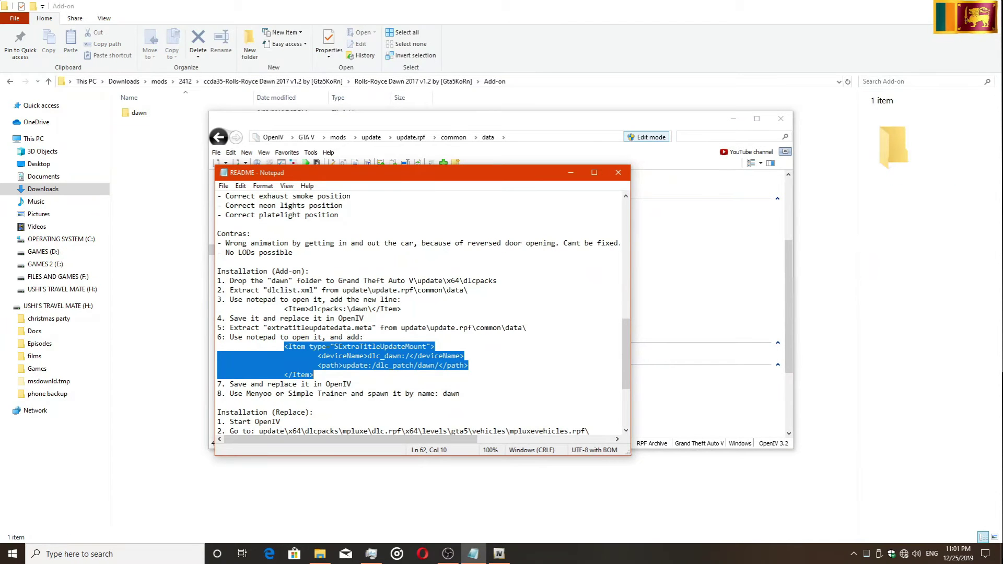
click(499, 554)
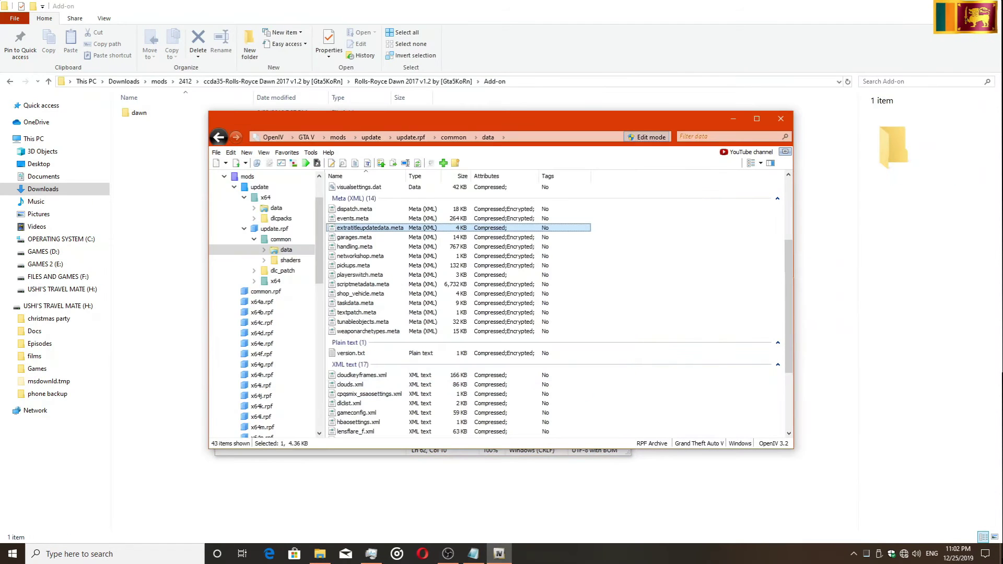
Edit extratitleupdatedata.meta, paste the dlc_dawn mount block below the dlc_gtr item, and save the file
right_click(383, 227)
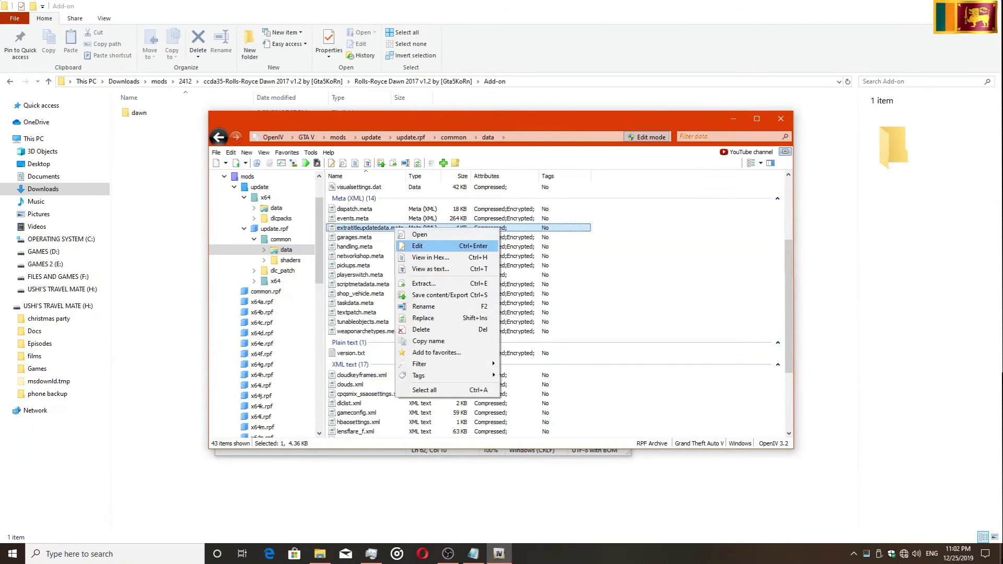
click(413, 239)
scroll(501, 297, down, 20)
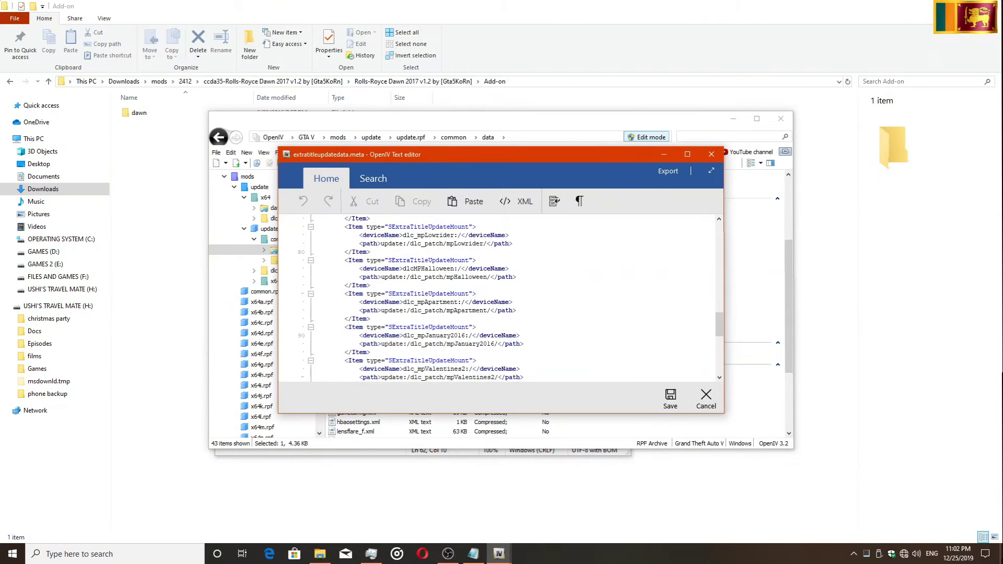
click(370, 360)
key(Return)
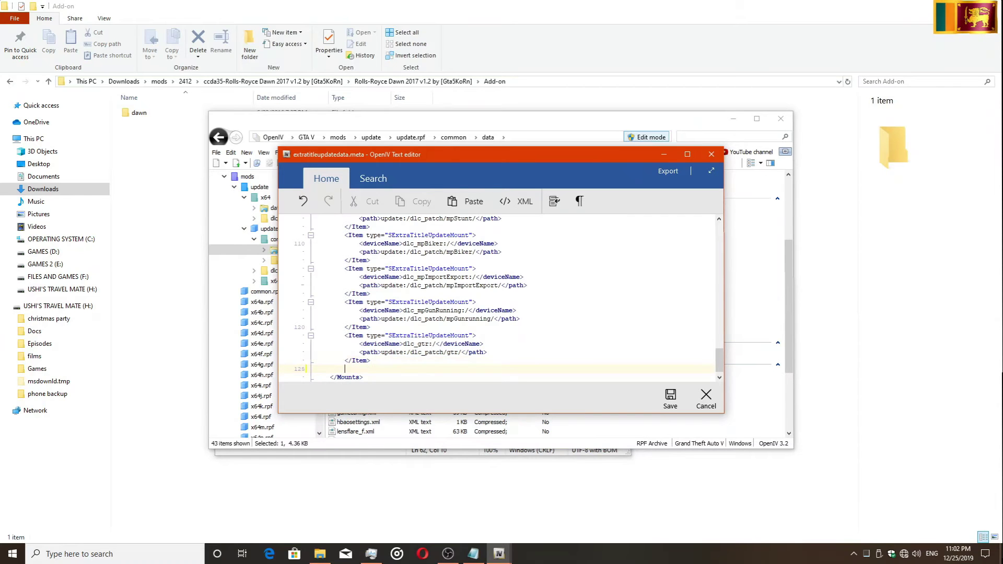
key(ctrl+v)
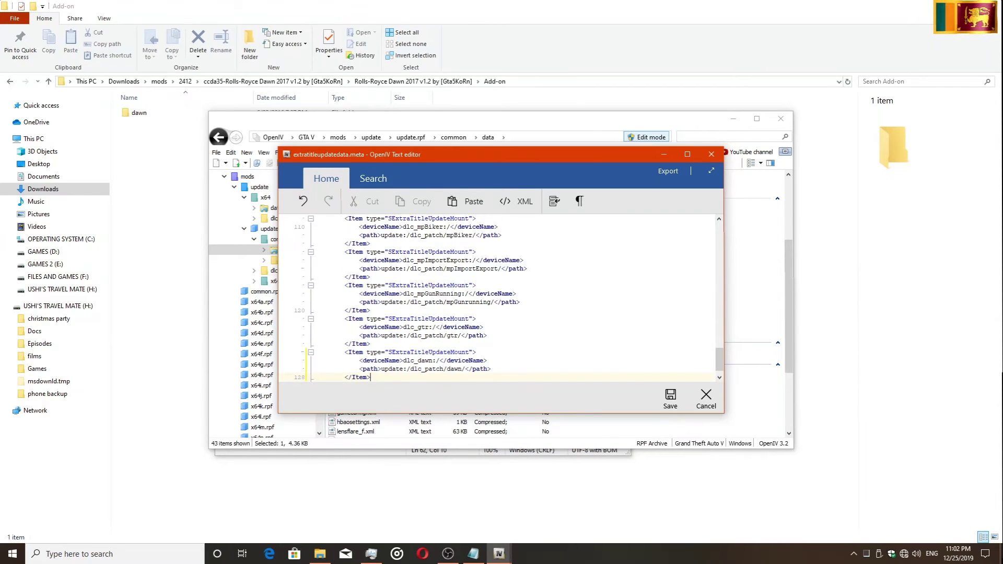
scroll(499, 298, down, 1)
click(670, 398)
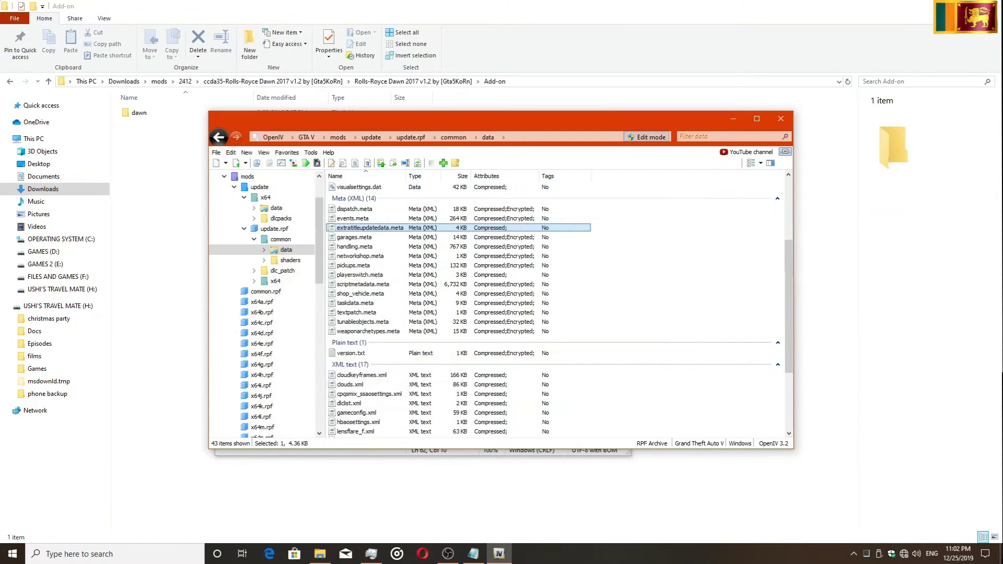
Close OpenIV, read the remaining README instructions and close the README
click(780, 118)
key(alt+F4)
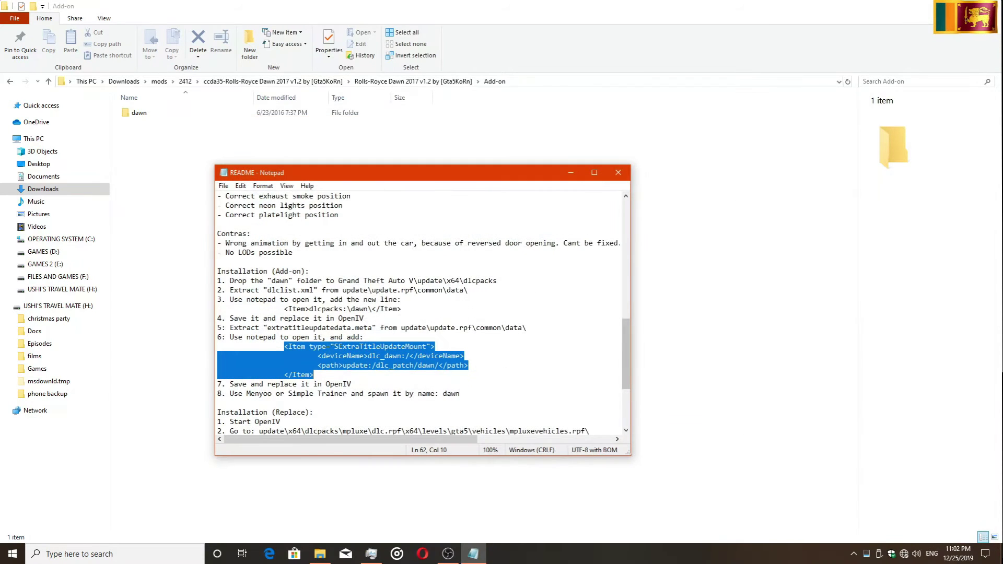
scroll(423, 313, down, 4)
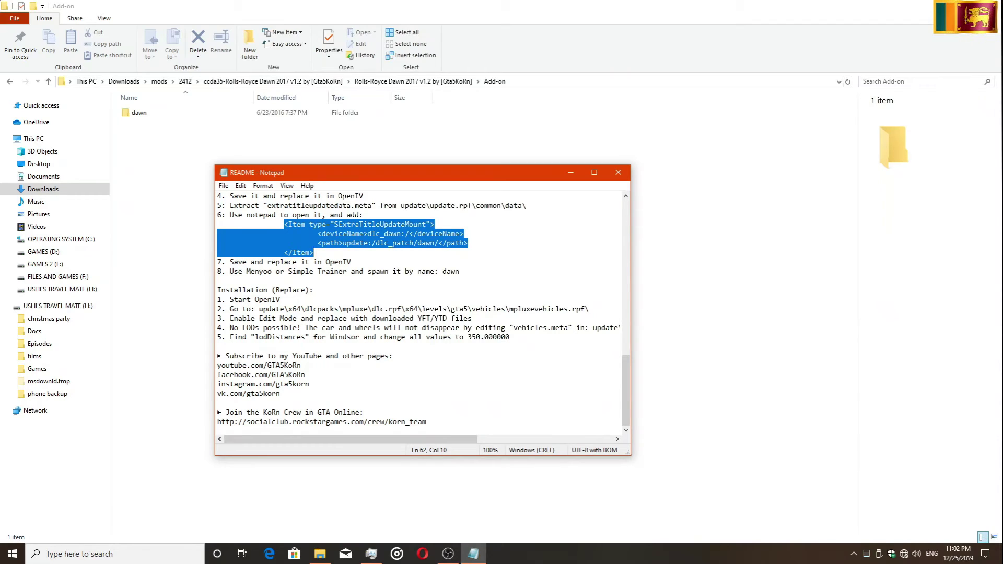
click(617, 172)
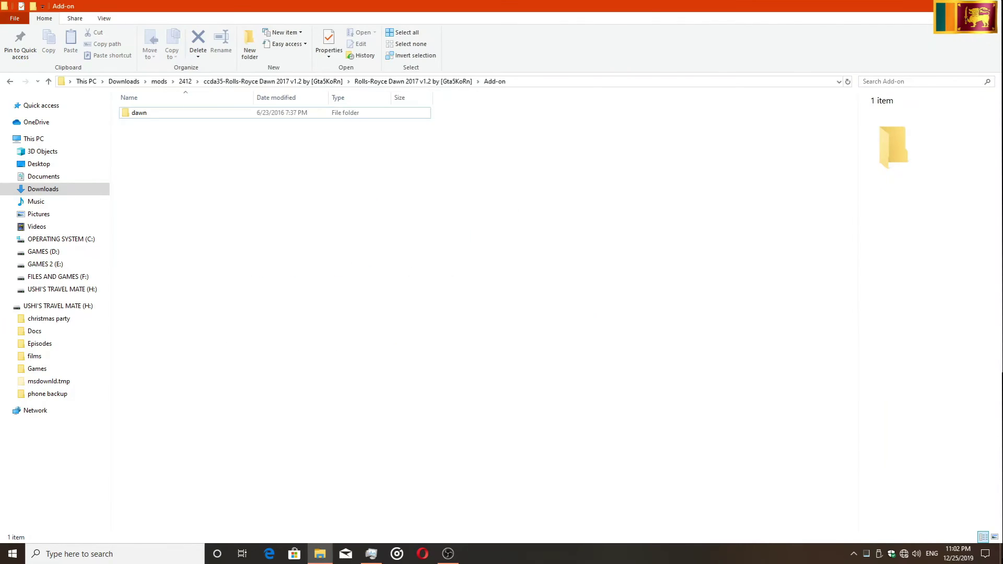
Open the Grand Theft Auto V mod1 folder on the FILES AND GAMES (F:) drive and launch the game with GTAVLauncher
click(1001, 553)
click(320, 553)
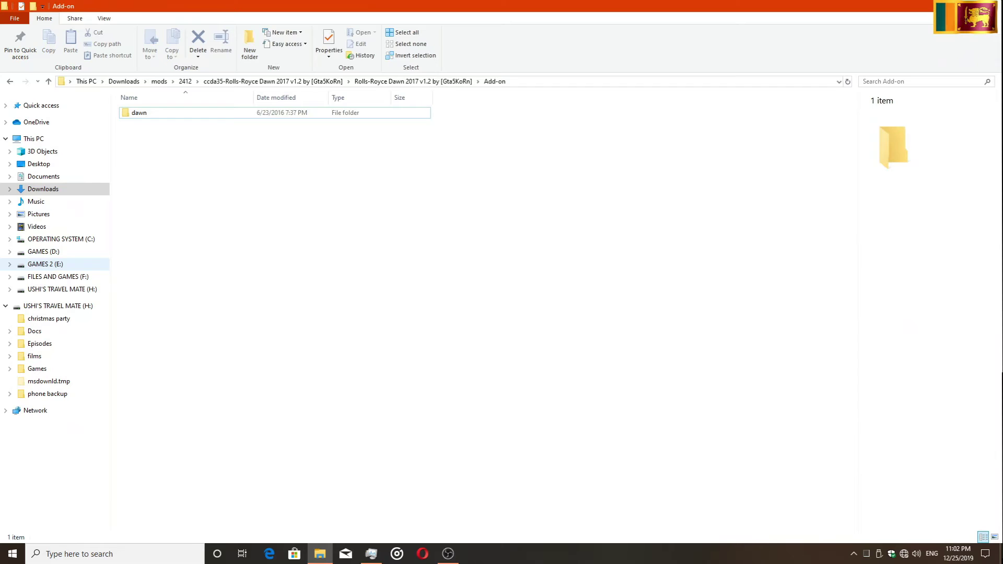
click(58, 277)
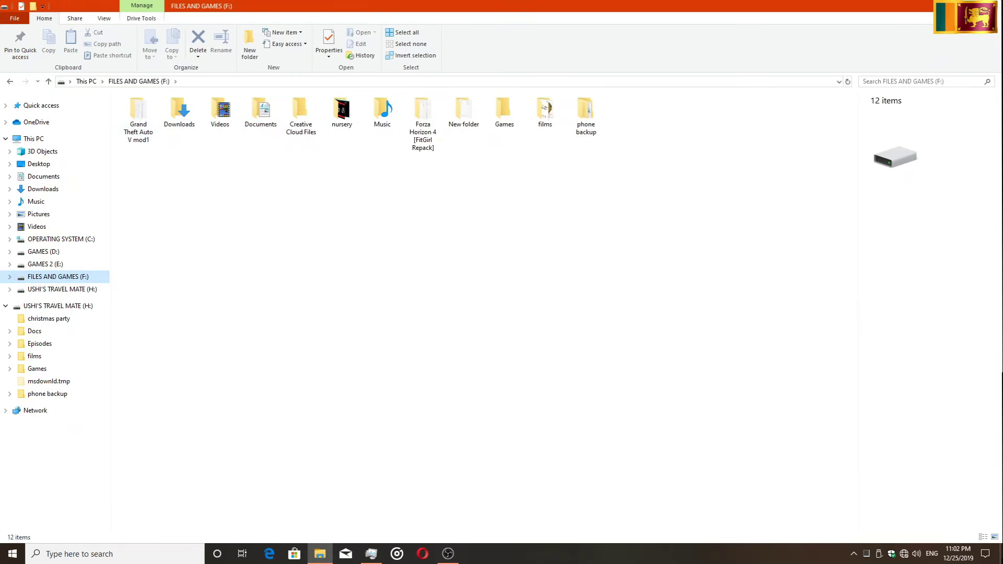
double_click(341, 111)
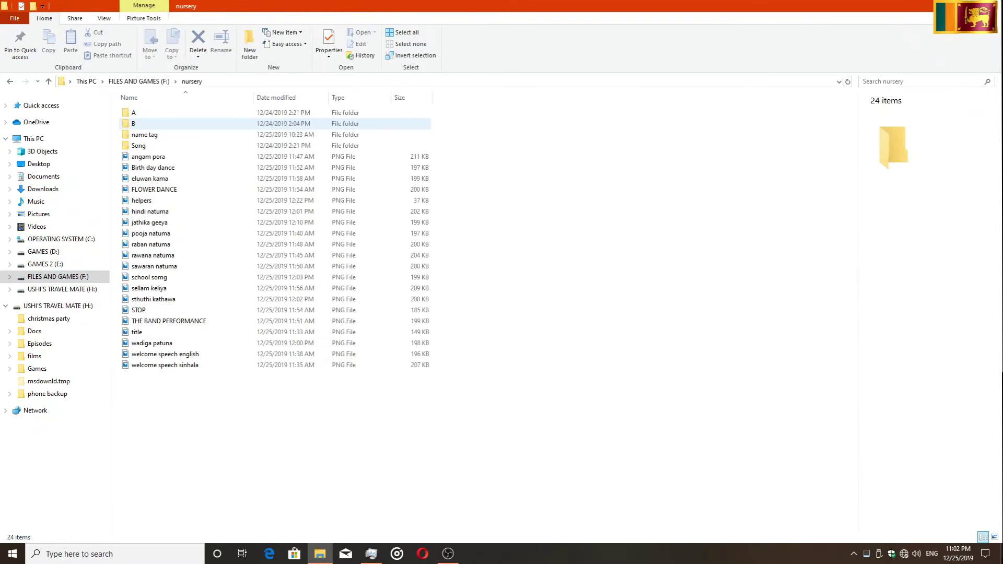
key(alt+Left)
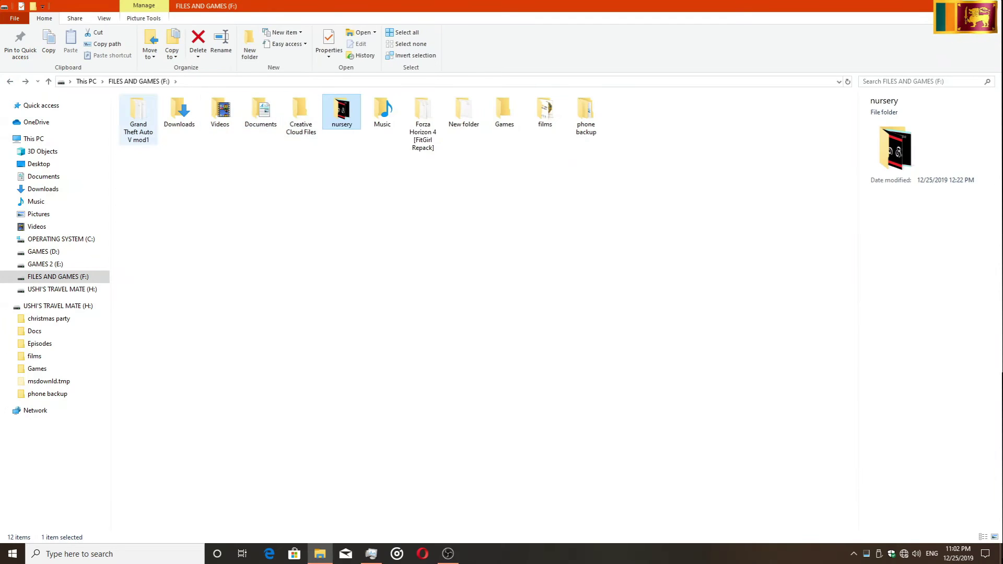
double_click(138, 118)
scroll(313, 365, down, 6)
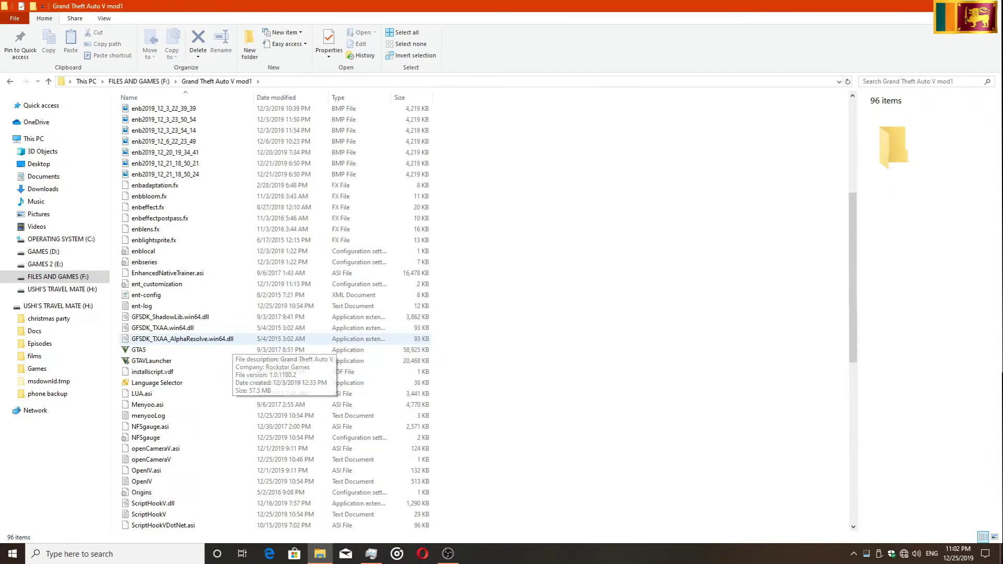
click(152, 360)
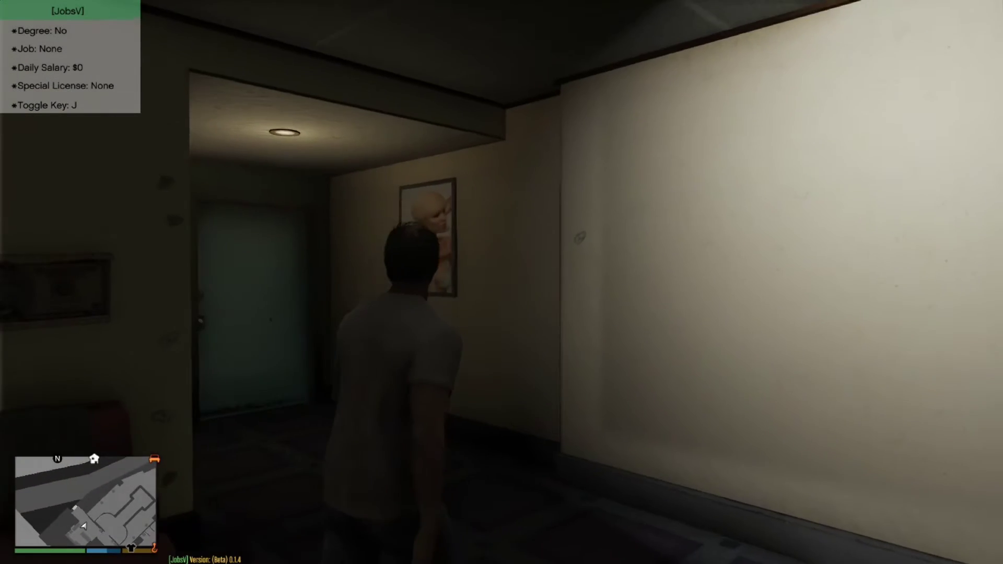
Walk Trevor out through the apartment door and past the fence onto the street
key(w)
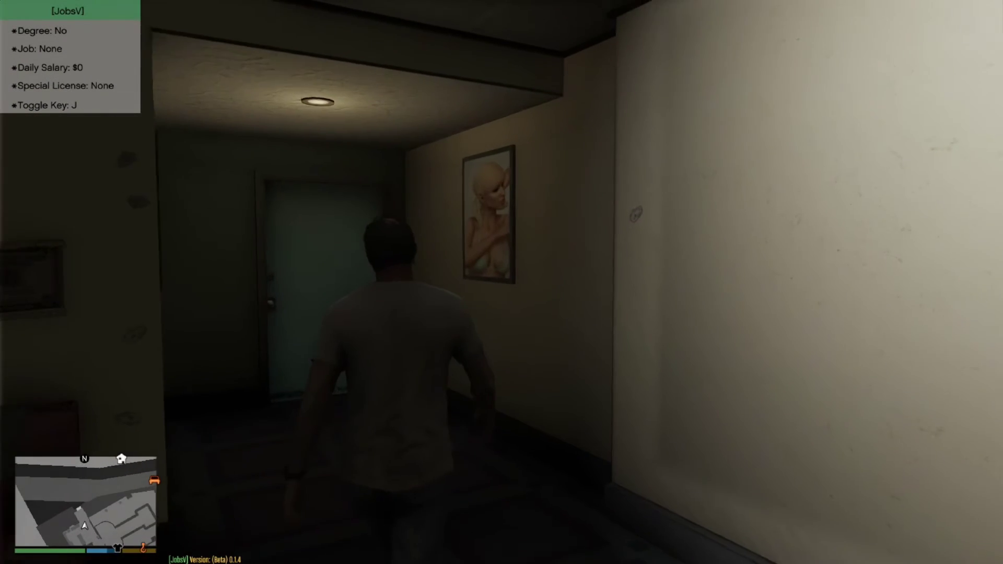
key(w)
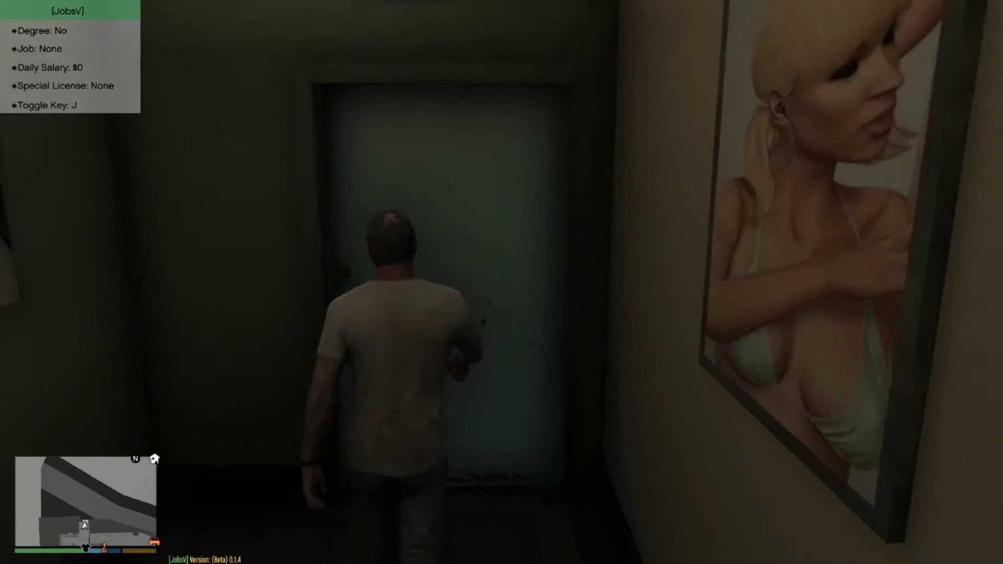
key(w)
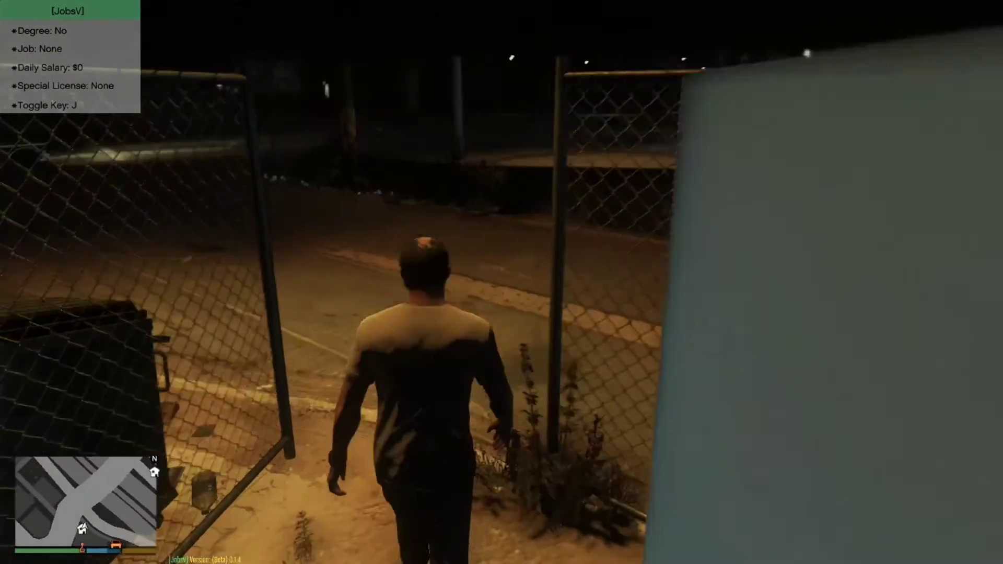
key(w)
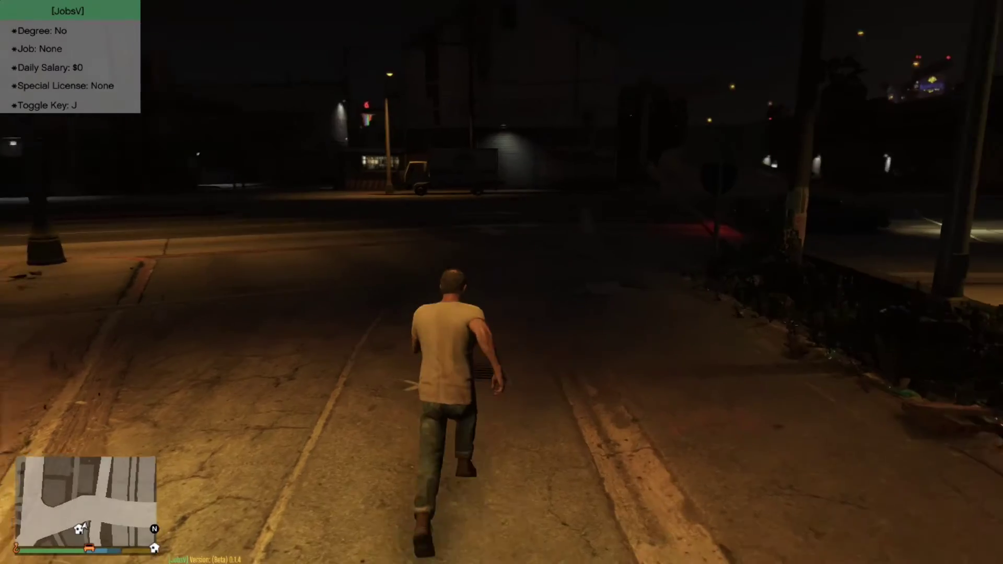
Look over the full city map around Strawberry and Downtown and return to the game
key(Escape)
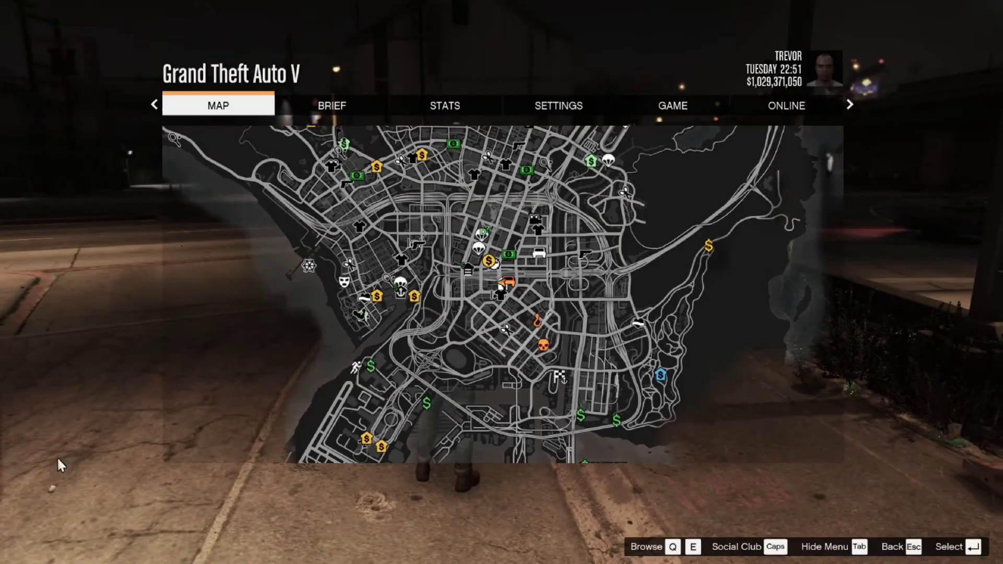
click(437, 443)
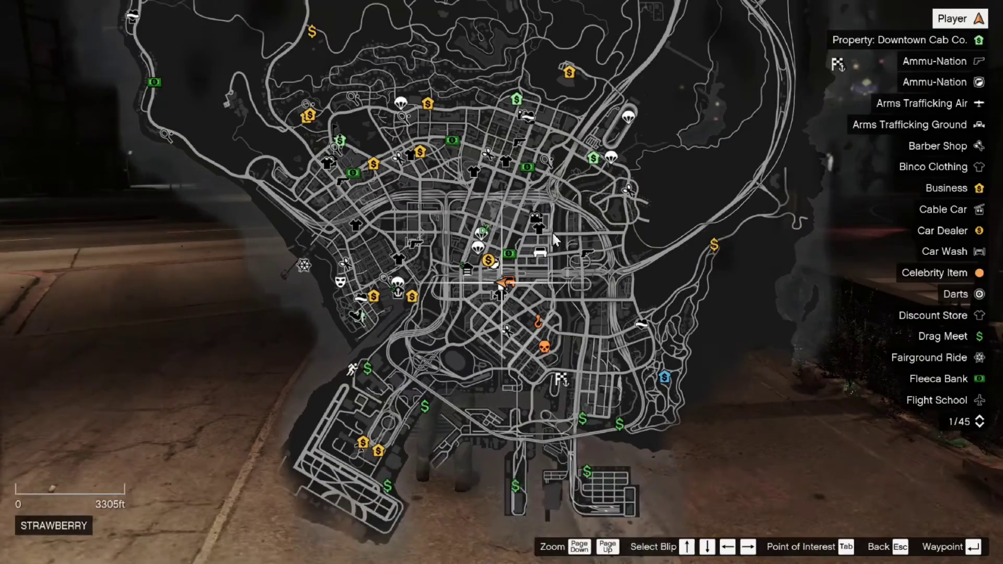
drag(515, 294, 516, 309)
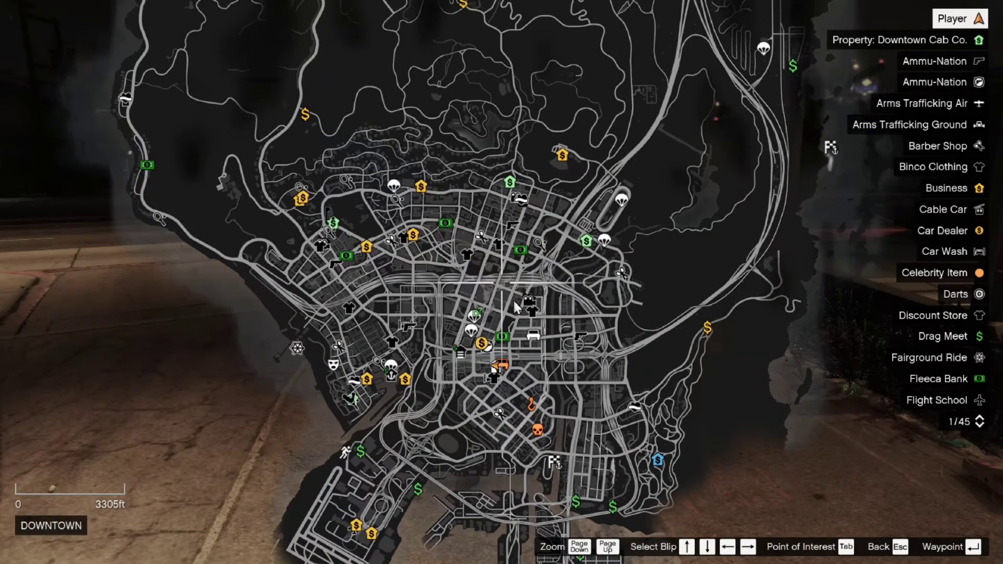
key(Escape)
key(Escape)
Bring up the Enhanced Native Trainer and switch the playable character from Trevor to Franklin
key(F4)
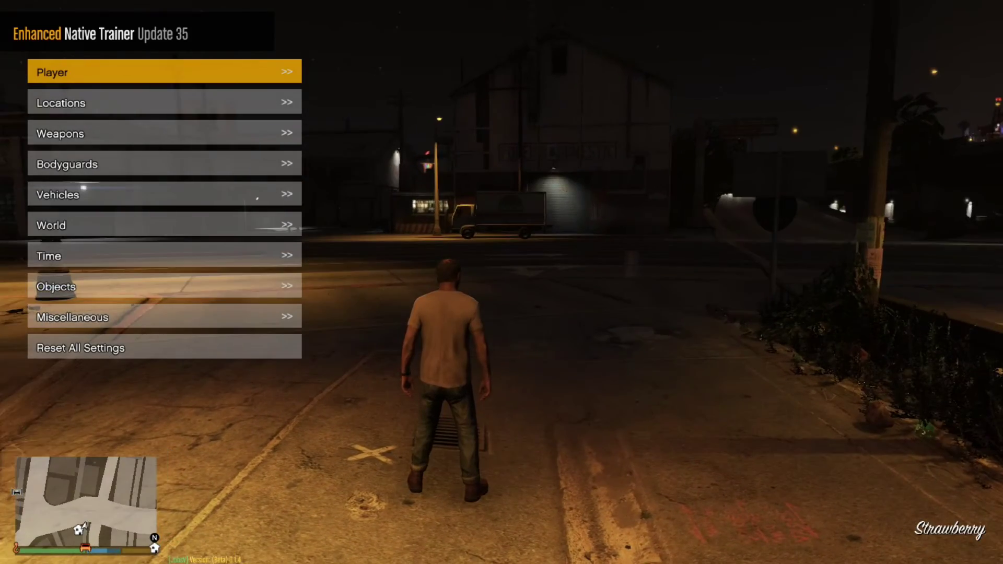
key(w)
key(w)
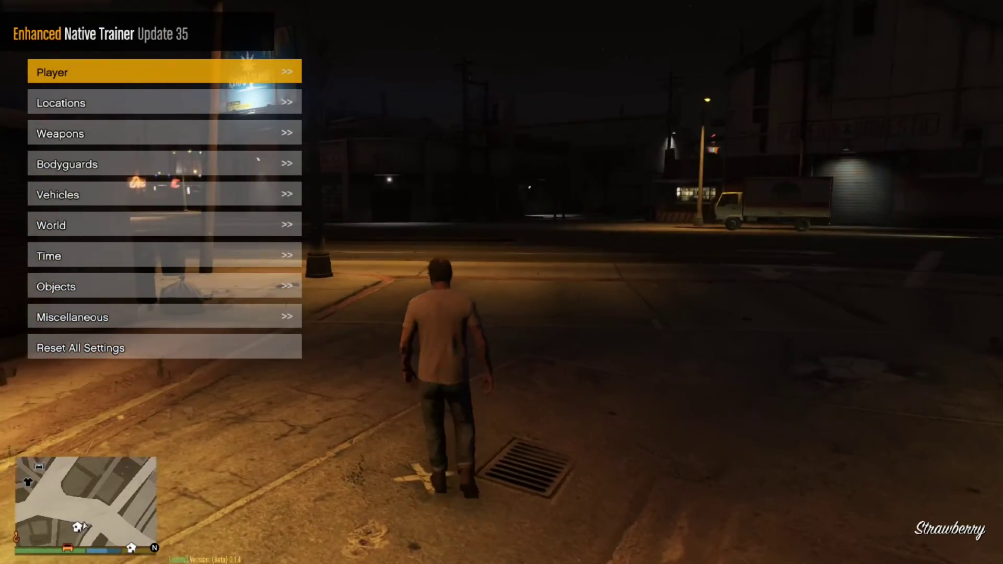
key(alt)
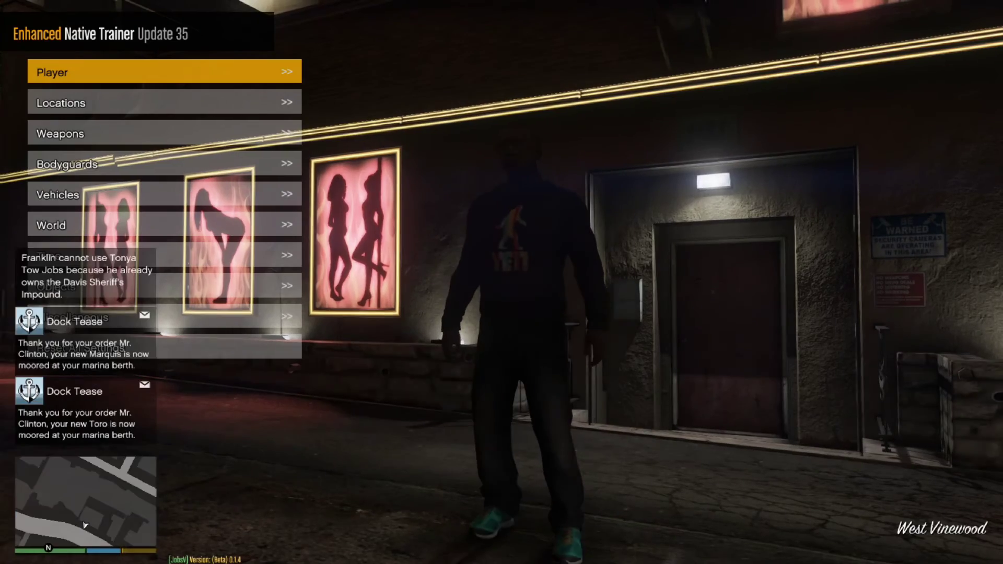
Move Franklin away from the West Vinewood club and along the road to the kerb on Eclipse Blvd
key(w)
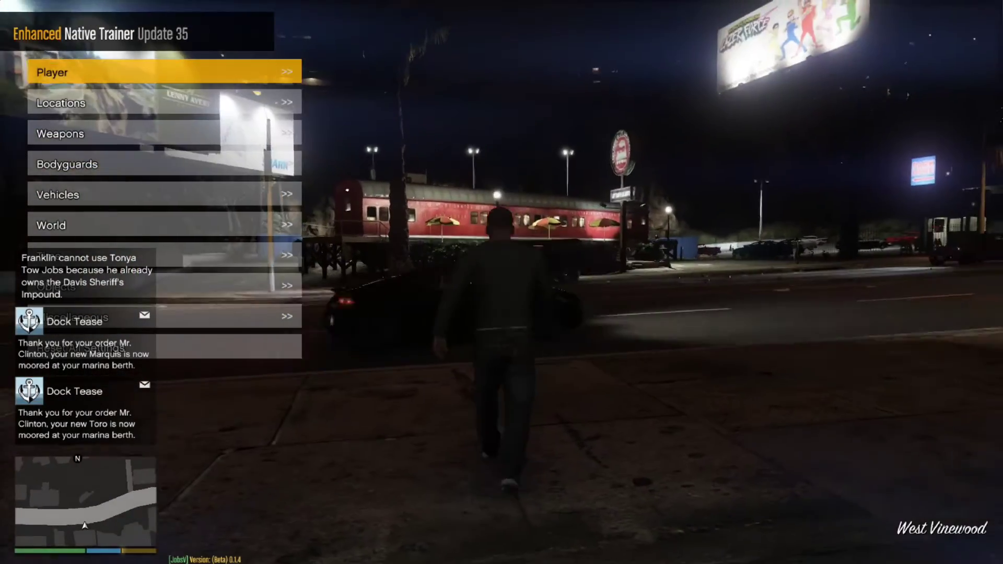
key(w)
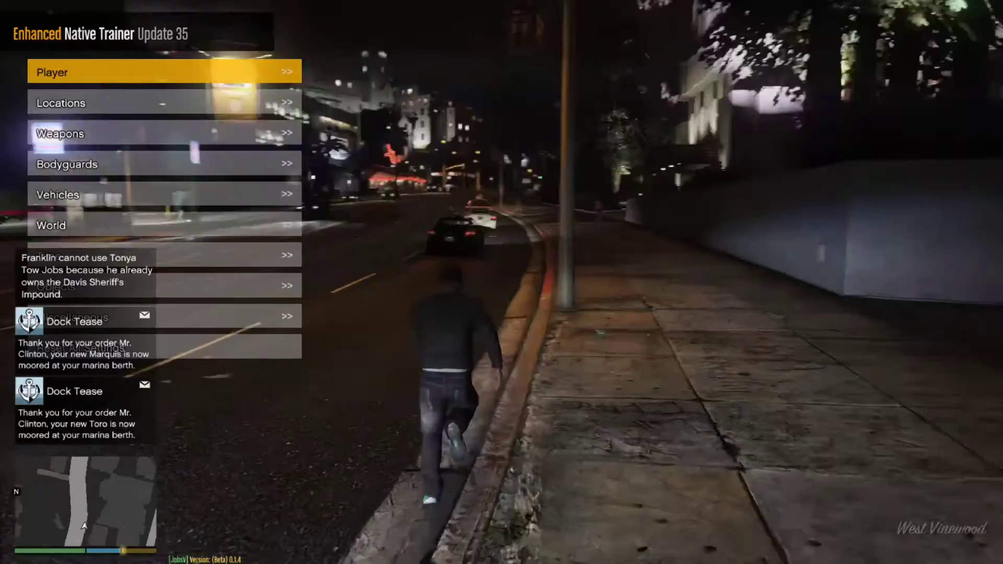
key(w)
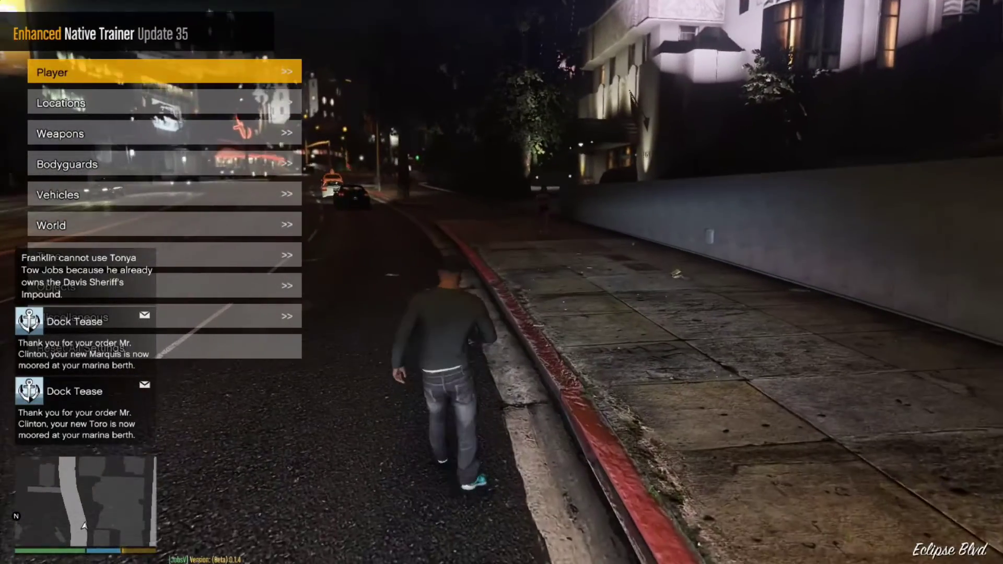
key(Down)
key(Down)
key(Down)
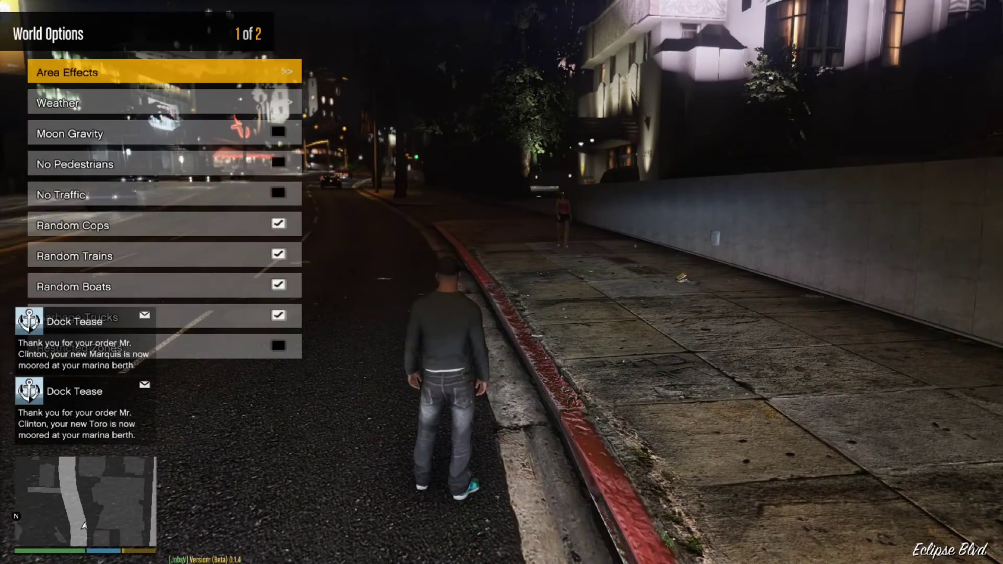
key(Return)
key(BackSpace)
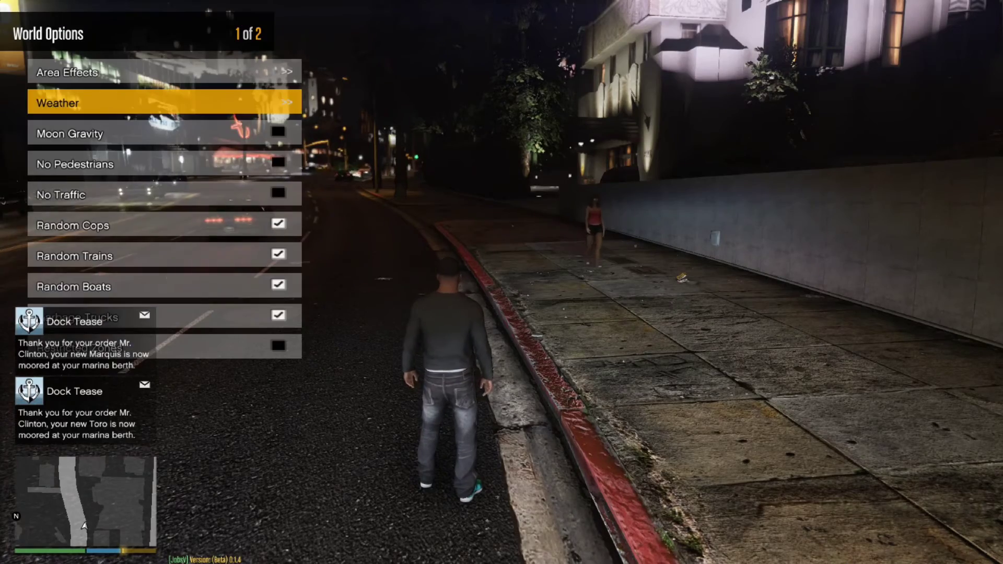
key(BackSpace)
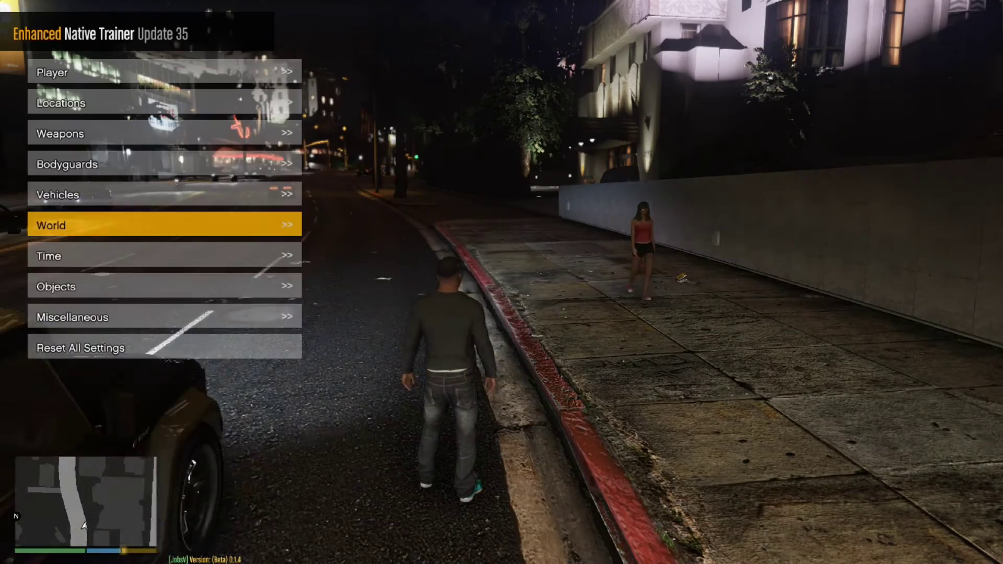
Advance the in-game time to 06:12 with the trainer's 1 Hour Forward time option
key(Down)
key(Return)
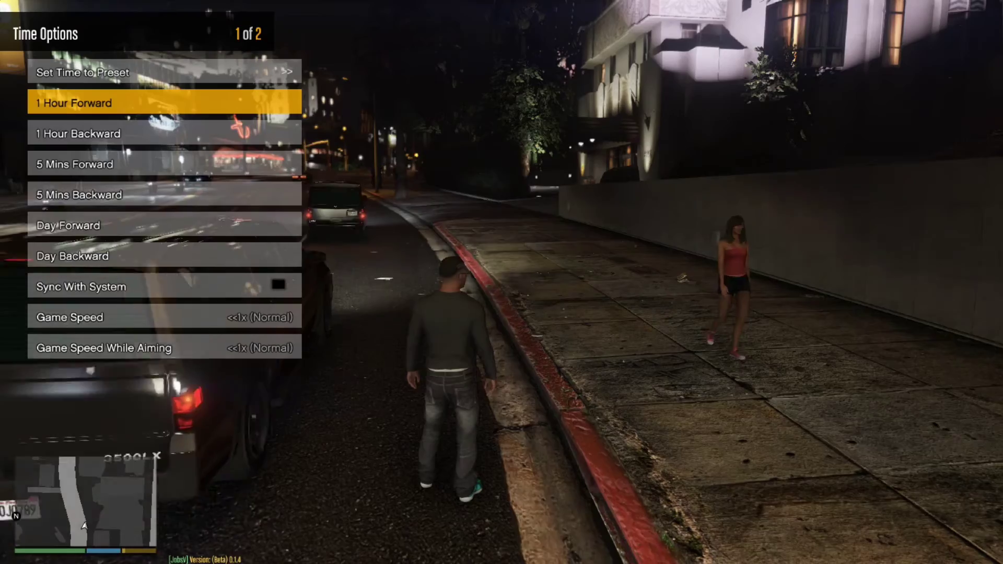
key(Return)
key(Return)
key(Return)
key(Return)
key(Return)
key(Return)
key(Return)
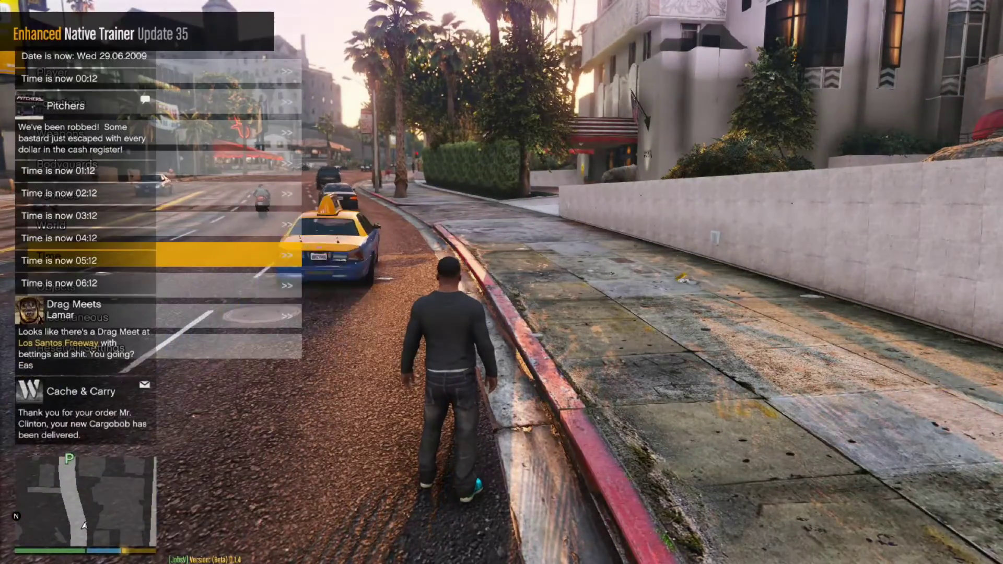
Reopen the Enhanced Native Trainer main menu with the Locations entry highlighted
key(Up)
key(Up)
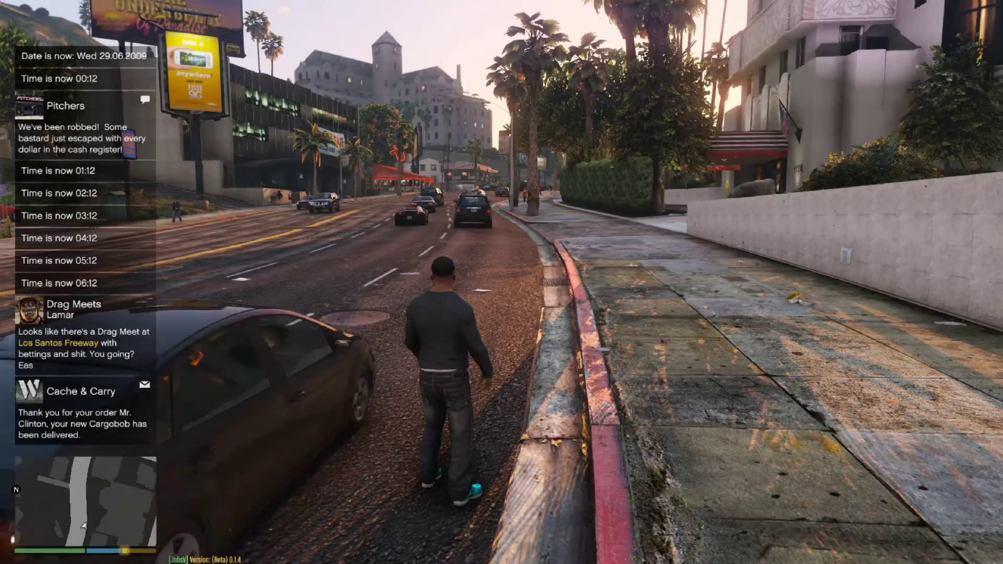
key(F4)
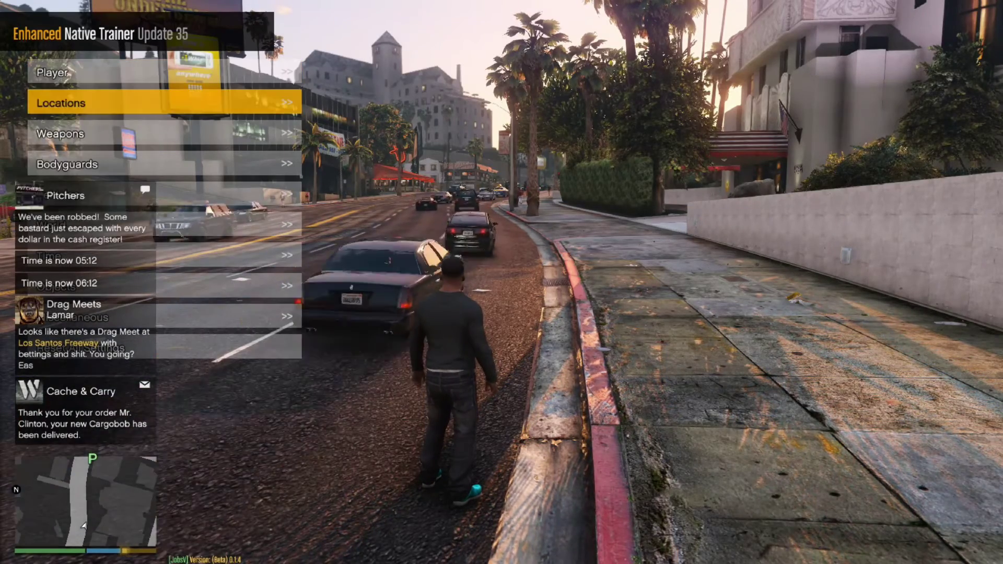